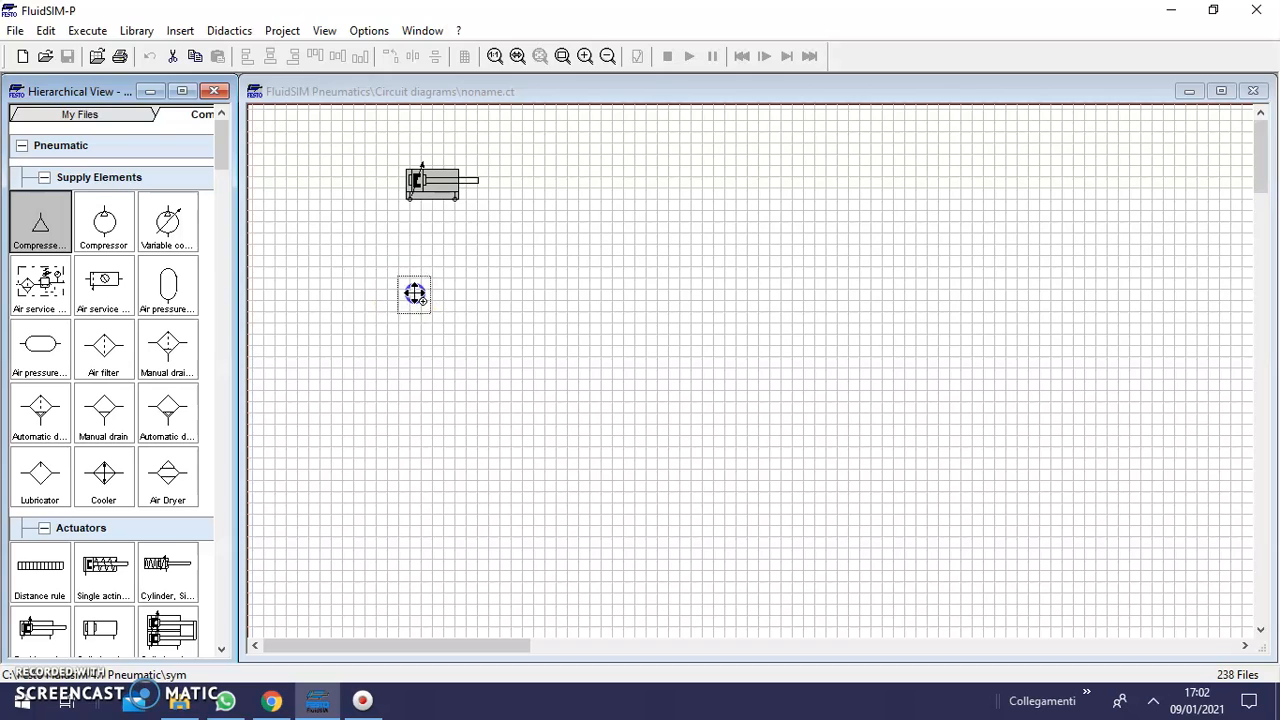
# - Place a distance rule above the end of the cylinder's piston rod and a pneumatic 5/2-way impulse valve below the cylinder
pyautogui.moveTo(40, 565); pyautogui.dragTo(518, 164)
pyautogui.click(617, 286)
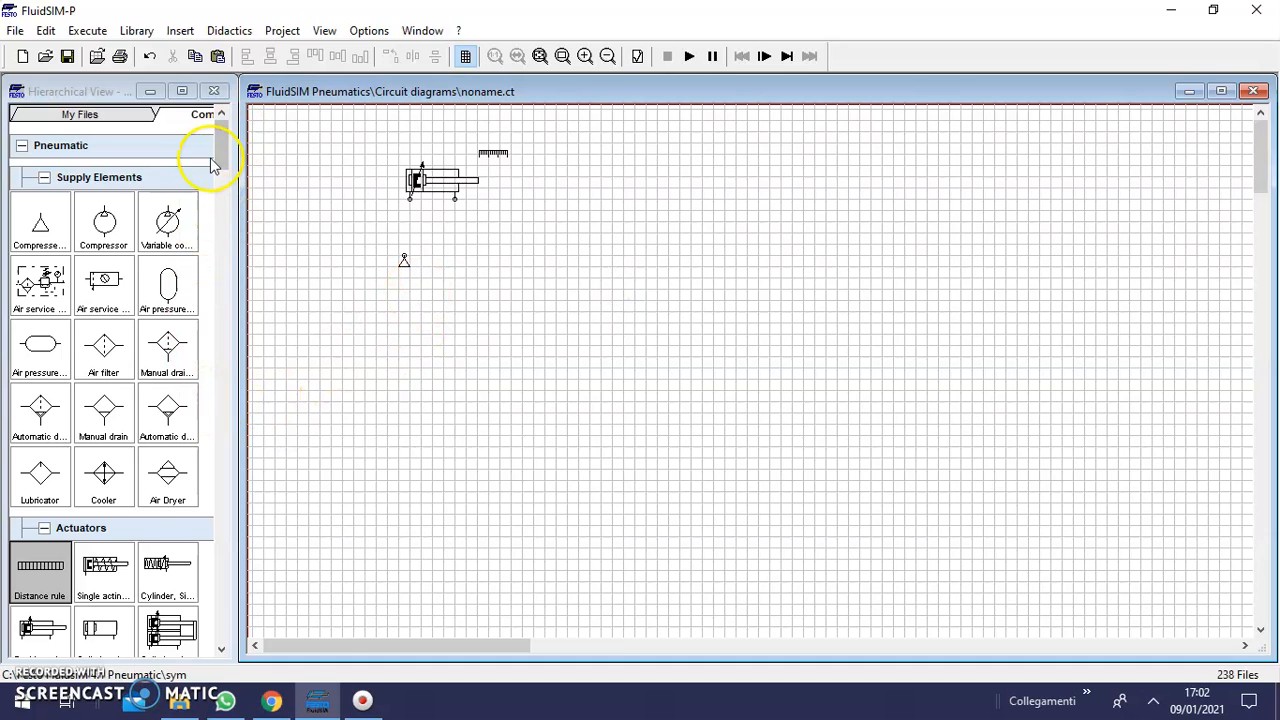
pyautogui.moveTo(220, 155); pyautogui.dragTo(219, 252)
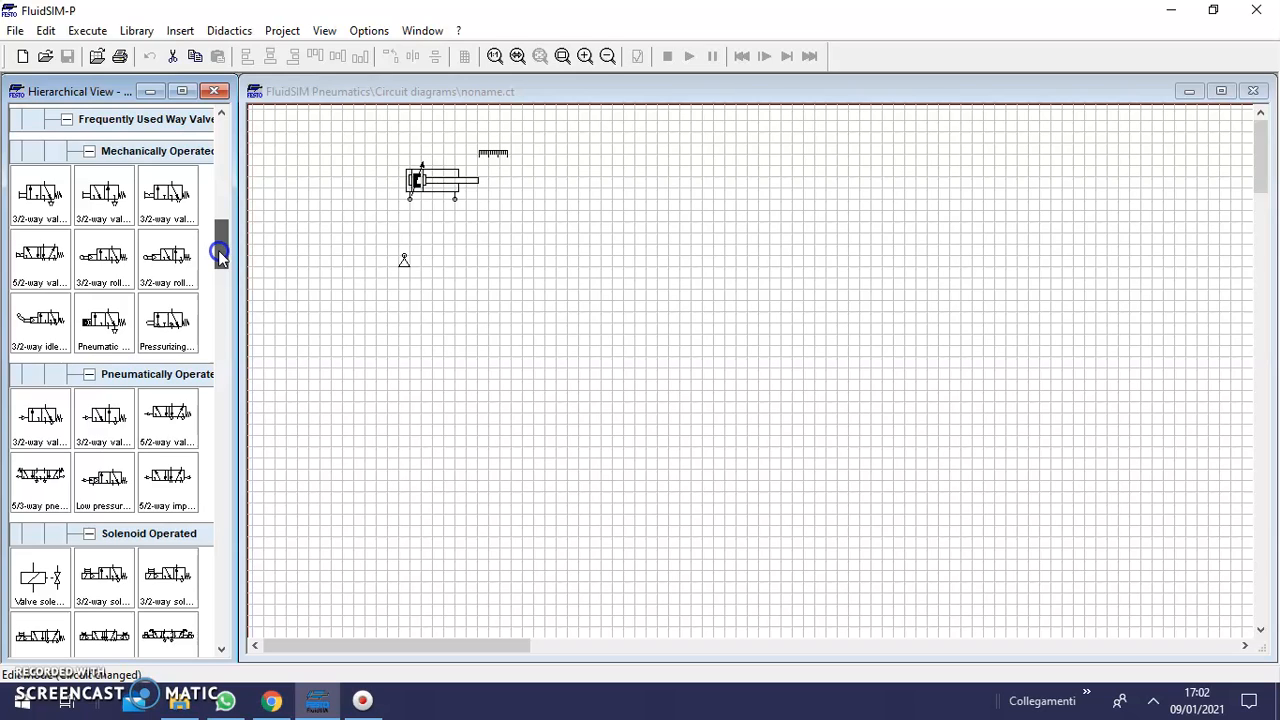
pyautogui.moveTo(218, 250); pyautogui.dragTo(220, 246)
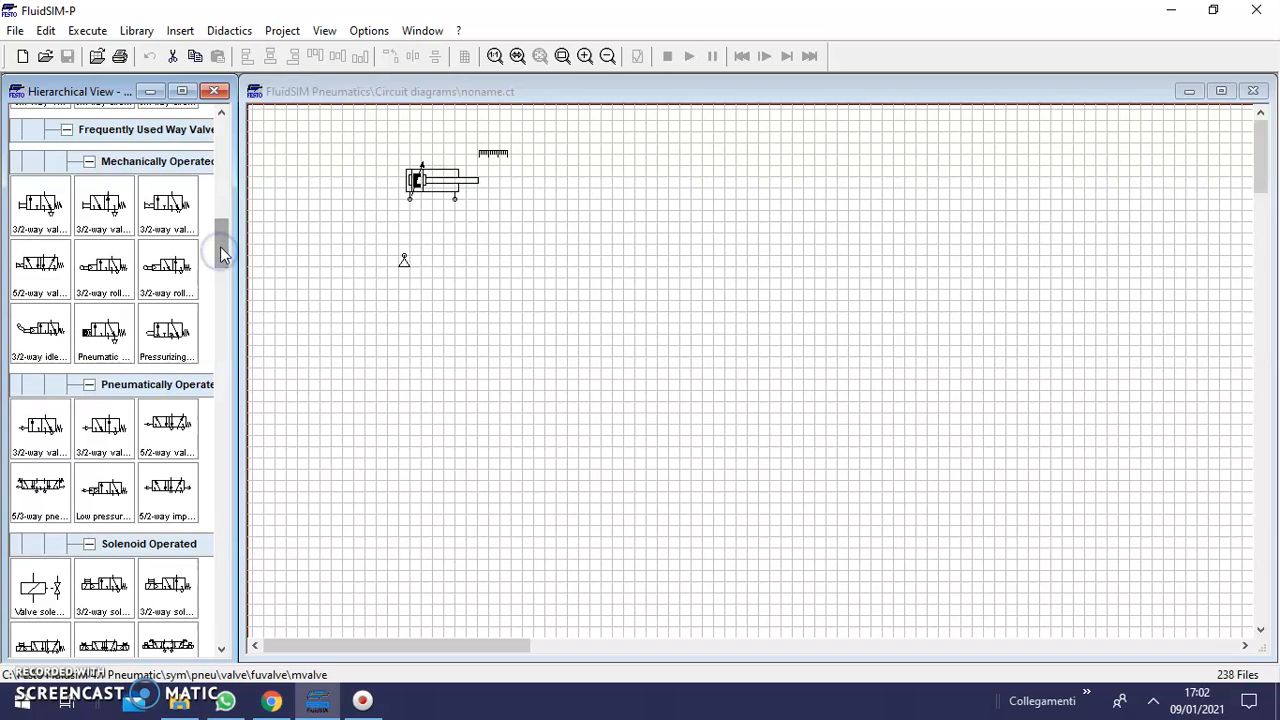
pyautogui.moveTo(168, 487); pyautogui.dragTo(398, 240)
pyautogui.click(476, 285)
# - Move the compressed air supply below the valve and connect it to port 1, with valve ports 4 and 2 connected to the cylinder
pyautogui.moveTo(418, 300); pyautogui.dragTo(410, 302)
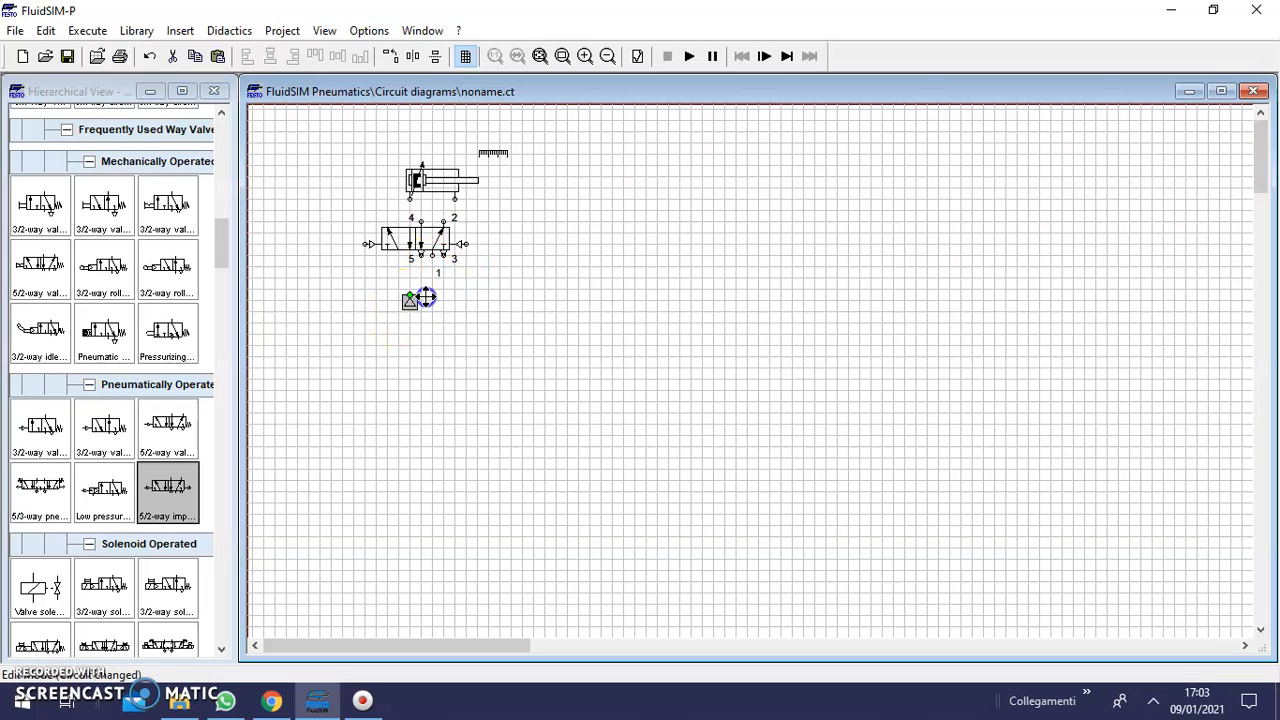
pyautogui.click(489, 291)
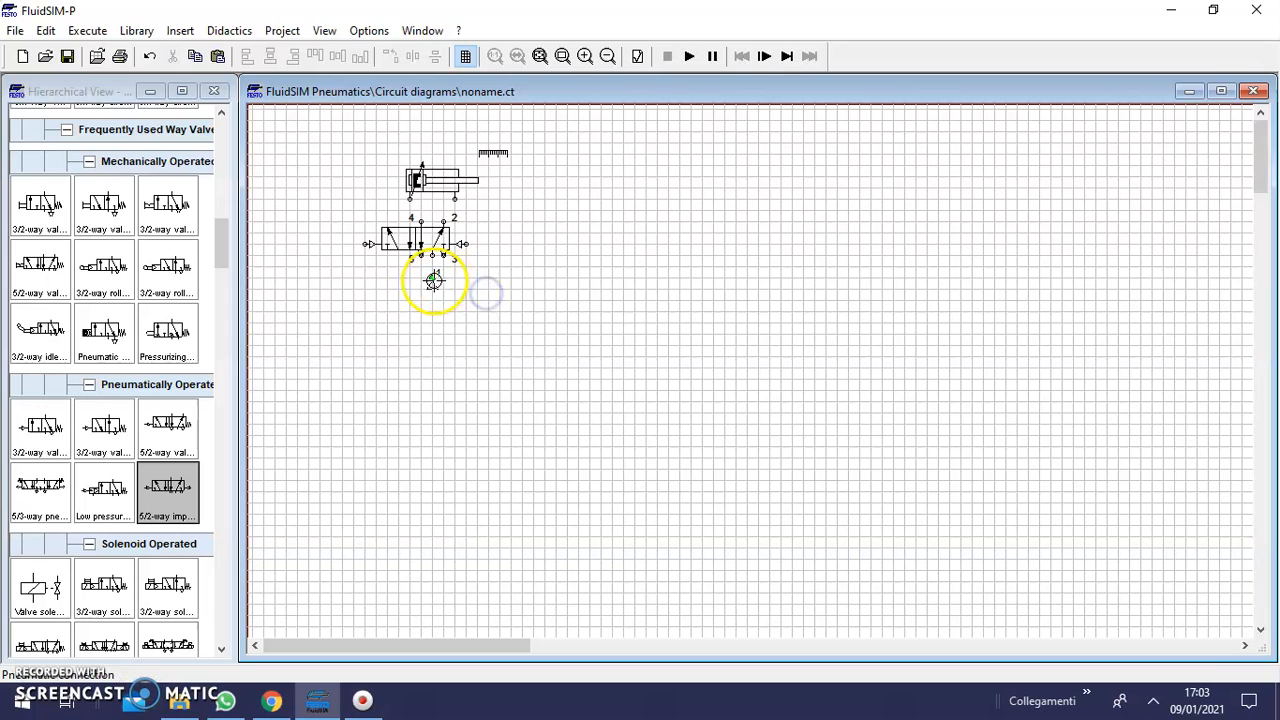
pyautogui.moveTo(443, 220)
pyautogui.mouseDown()
pyautogui.moveTo(455, 198)
pyautogui.moveTo(425, 215)
pyautogui.moveTo(410, 199)
pyautogui.mouseUp()
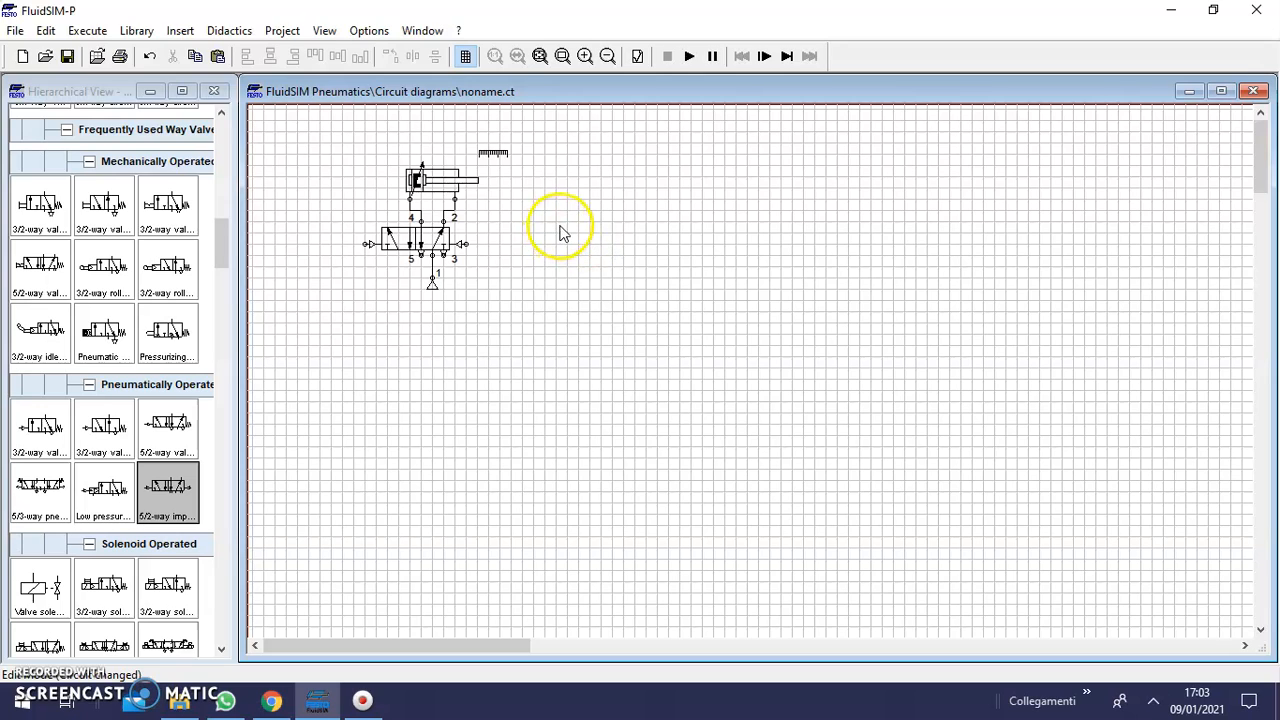
# - Define two marks on the distance rule: a0 from 0 to 0 mm and a1 from 100 to 100 mm
pyautogui.moveTo(500, 163); pyautogui.dragTo(474, 189)
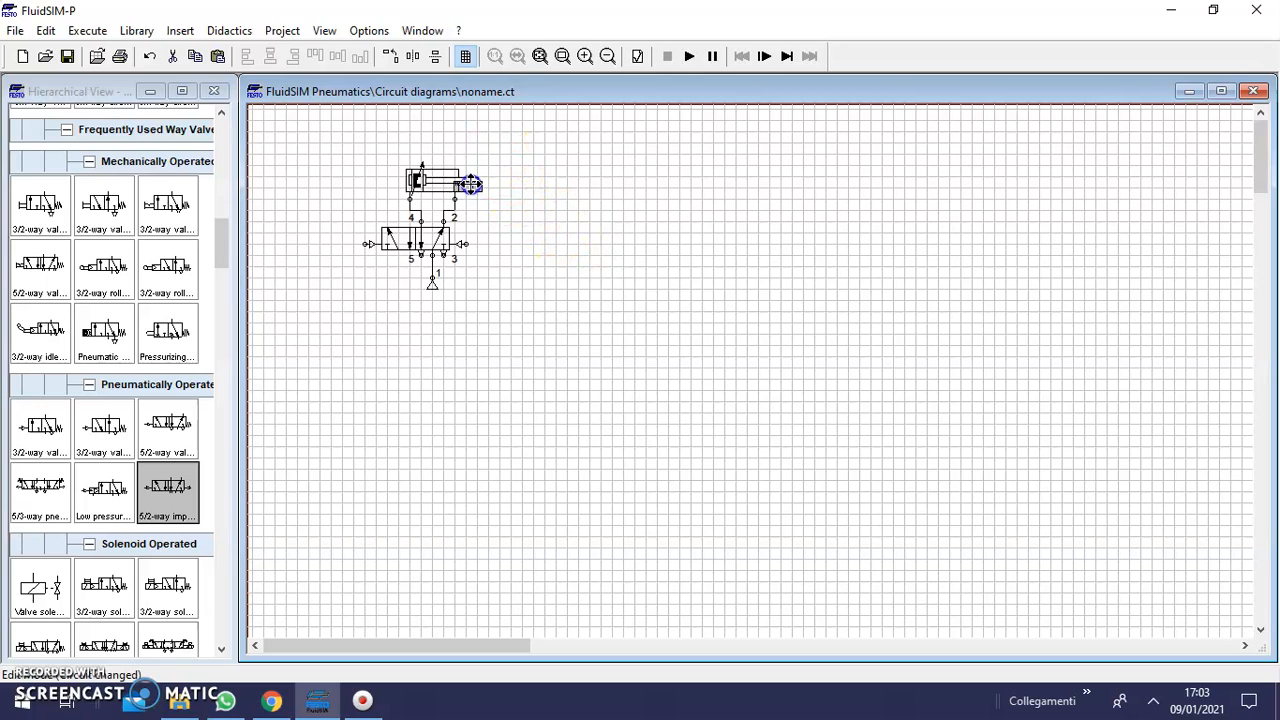
pyautogui.doubleClick(494, 154)
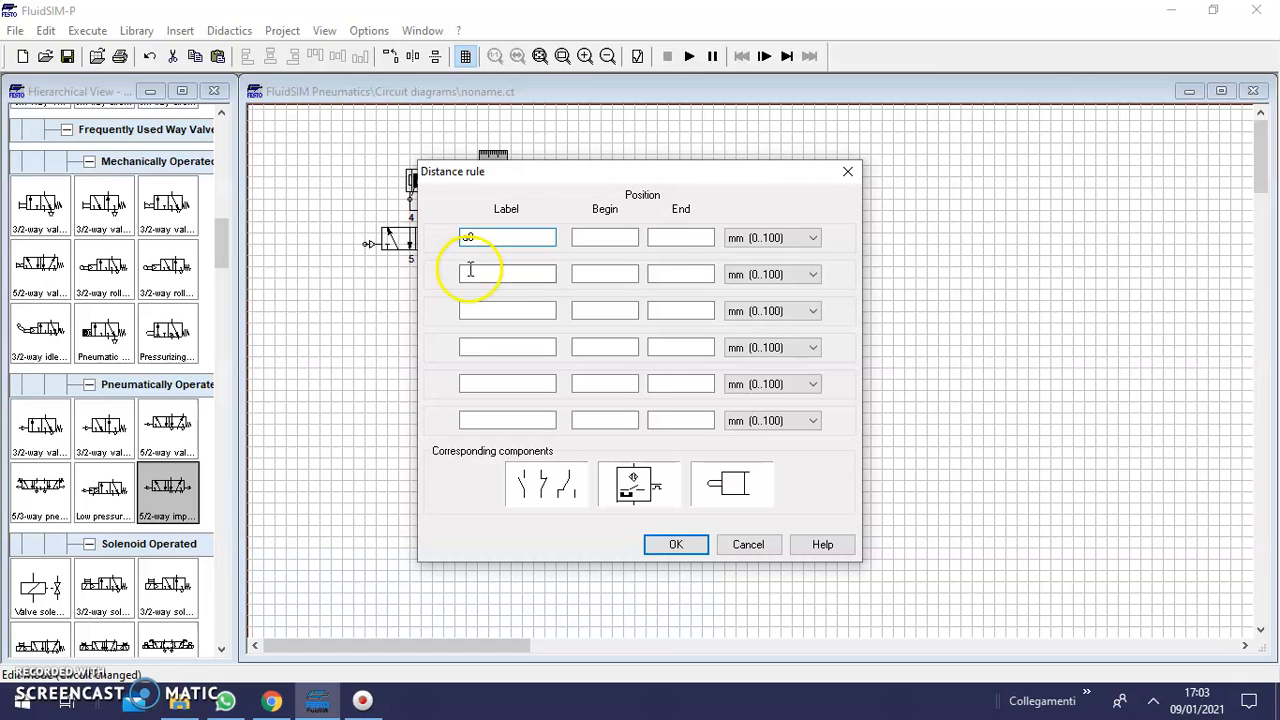
pyautogui.click(621, 235)
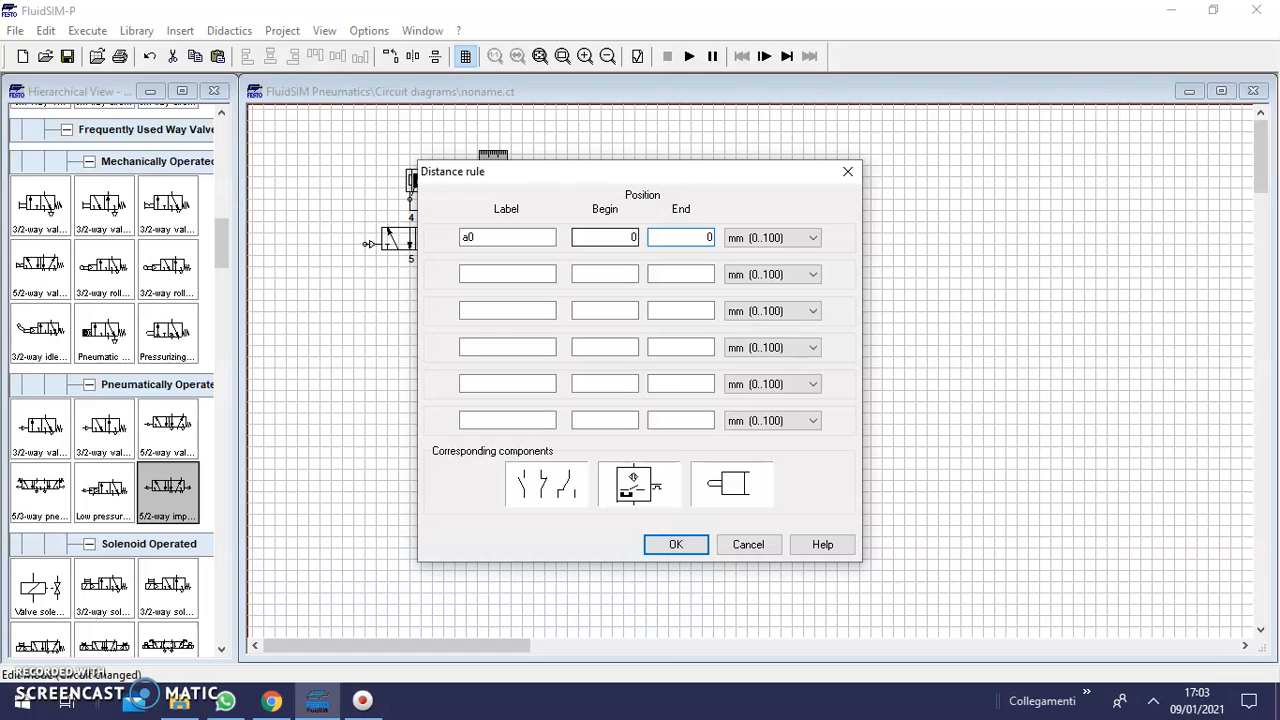
pyautogui.click(506, 273)
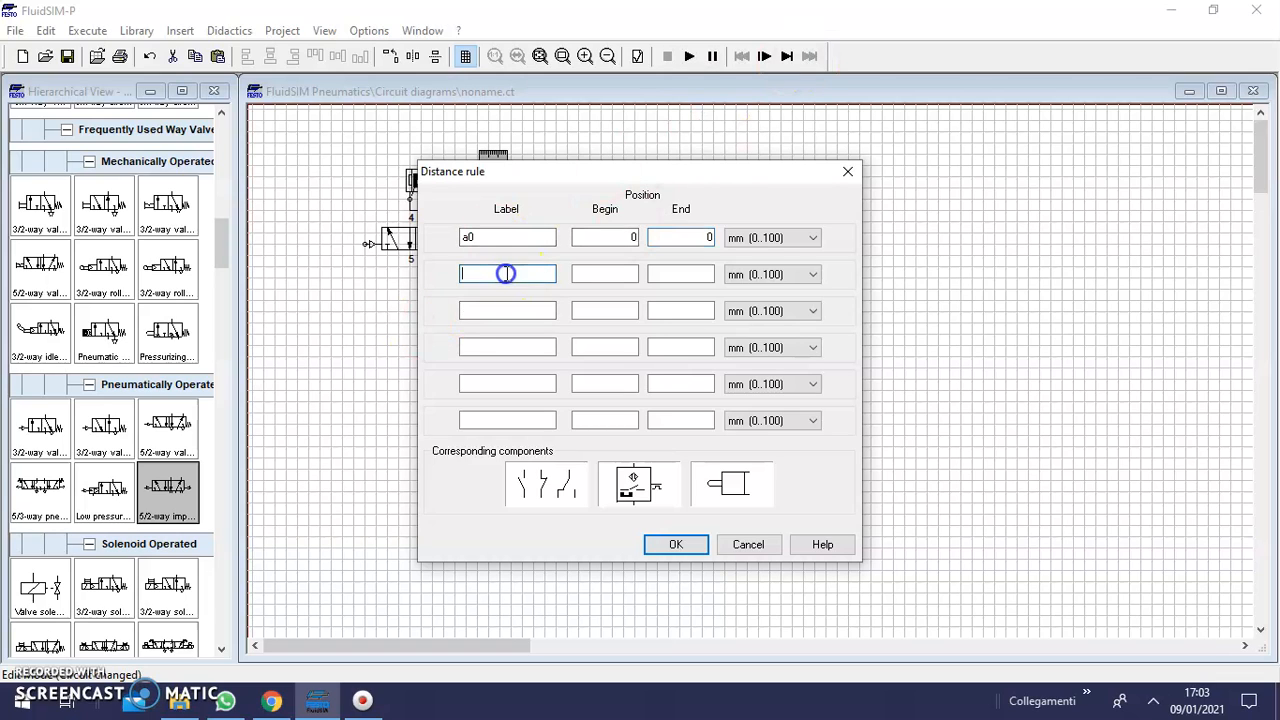
pyautogui.click(623, 275)
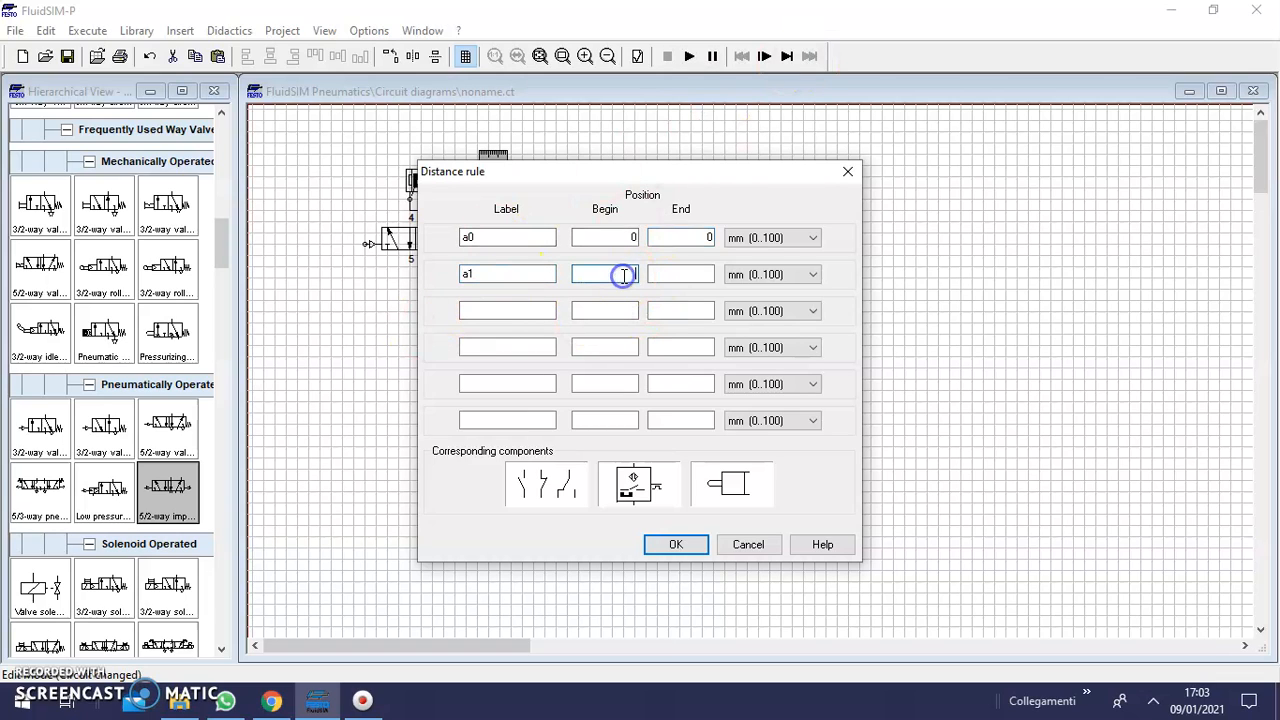
pyautogui.write('100')
pyautogui.click(692, 270)
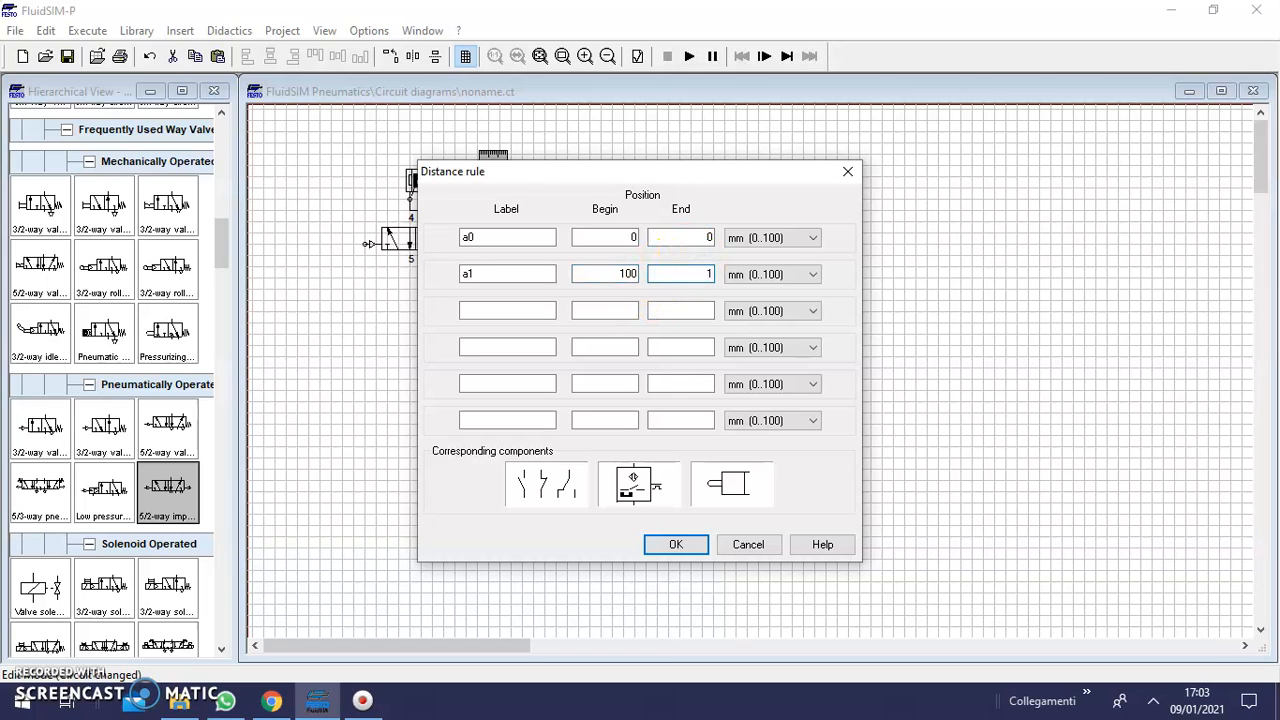
pyautogui.click(662, 550)
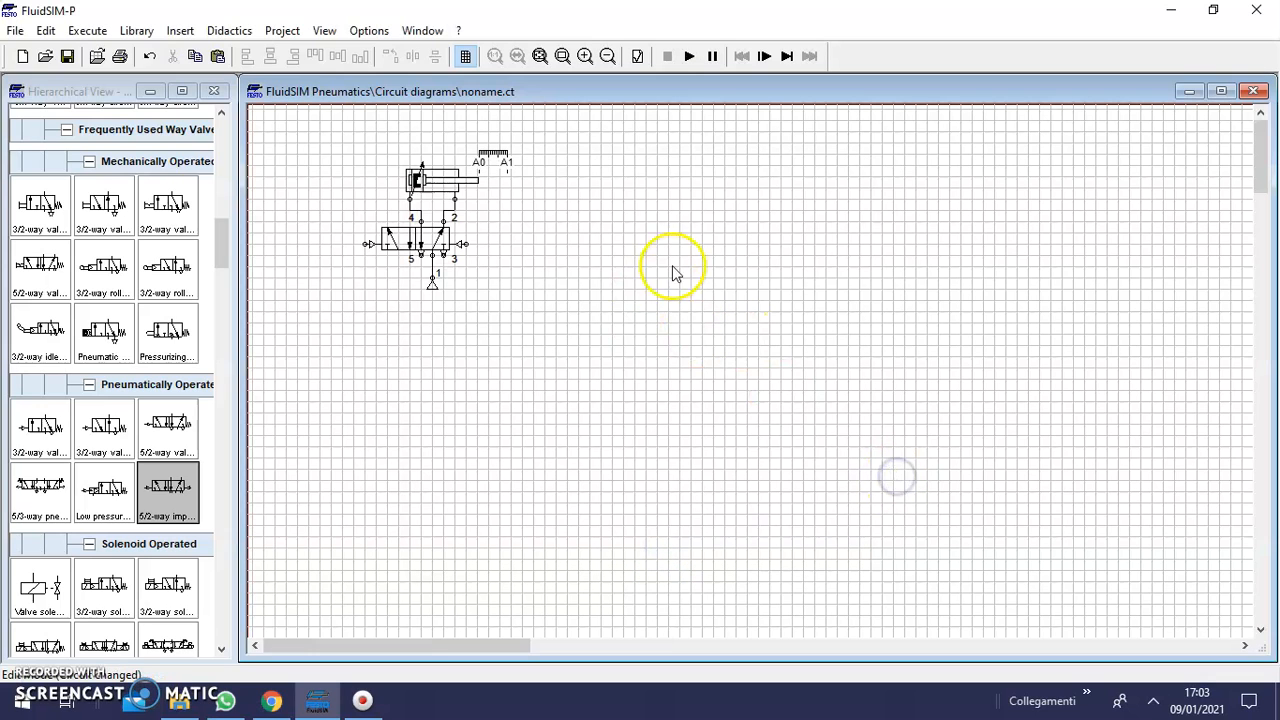
# - Designate the impulse valve's two pilot connections A+ on the port 4 side and A- on the port 2 side
pyautogui.doubleClick(368, 244)
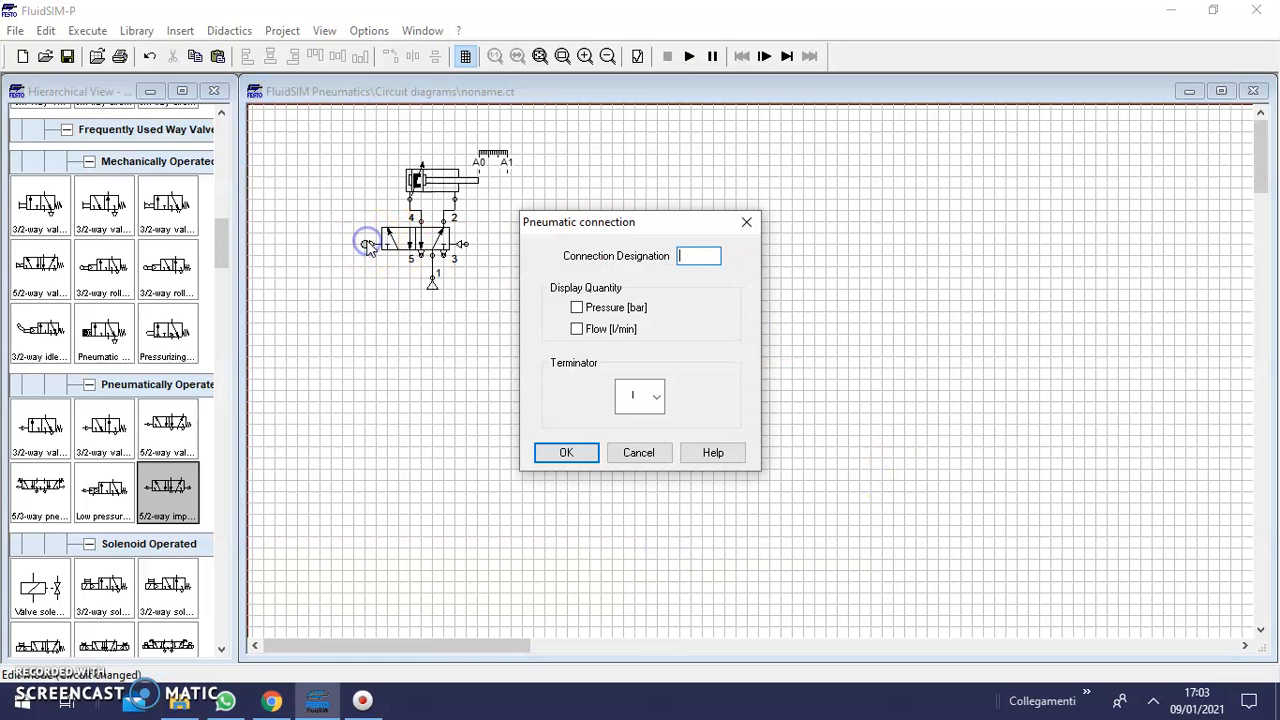
pyautogui.write('A')
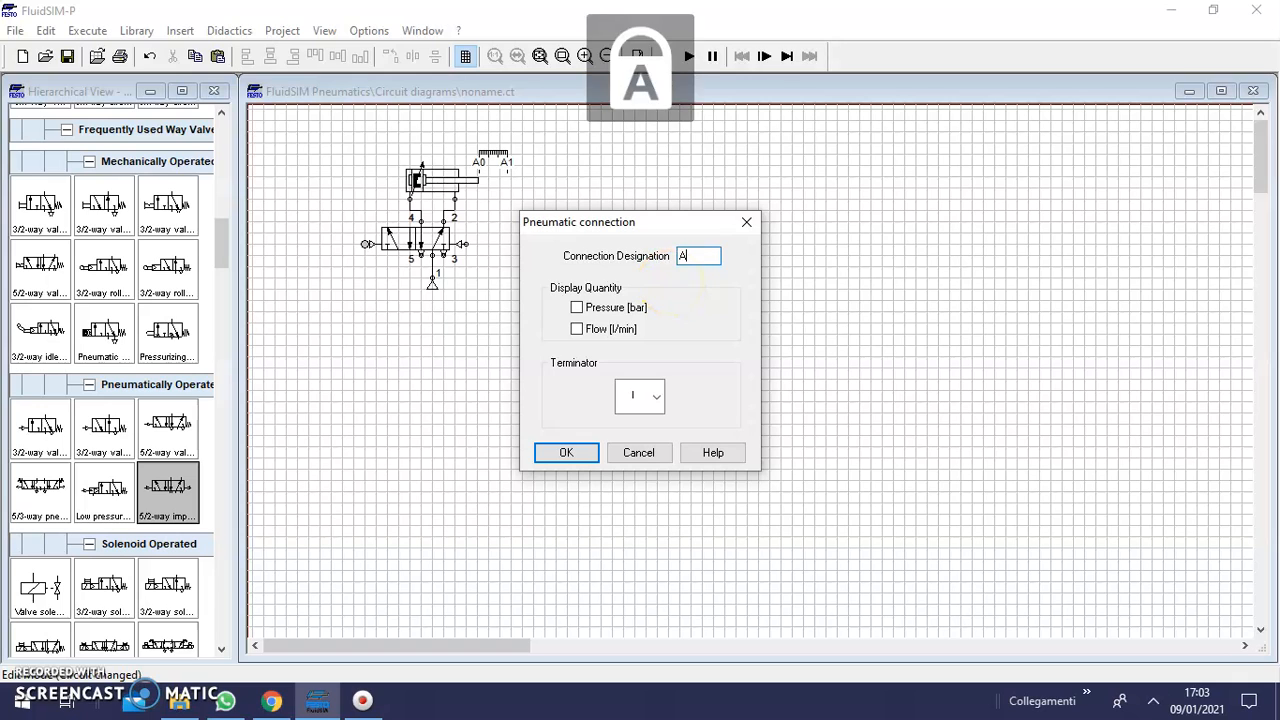
pyautogui.write('+')
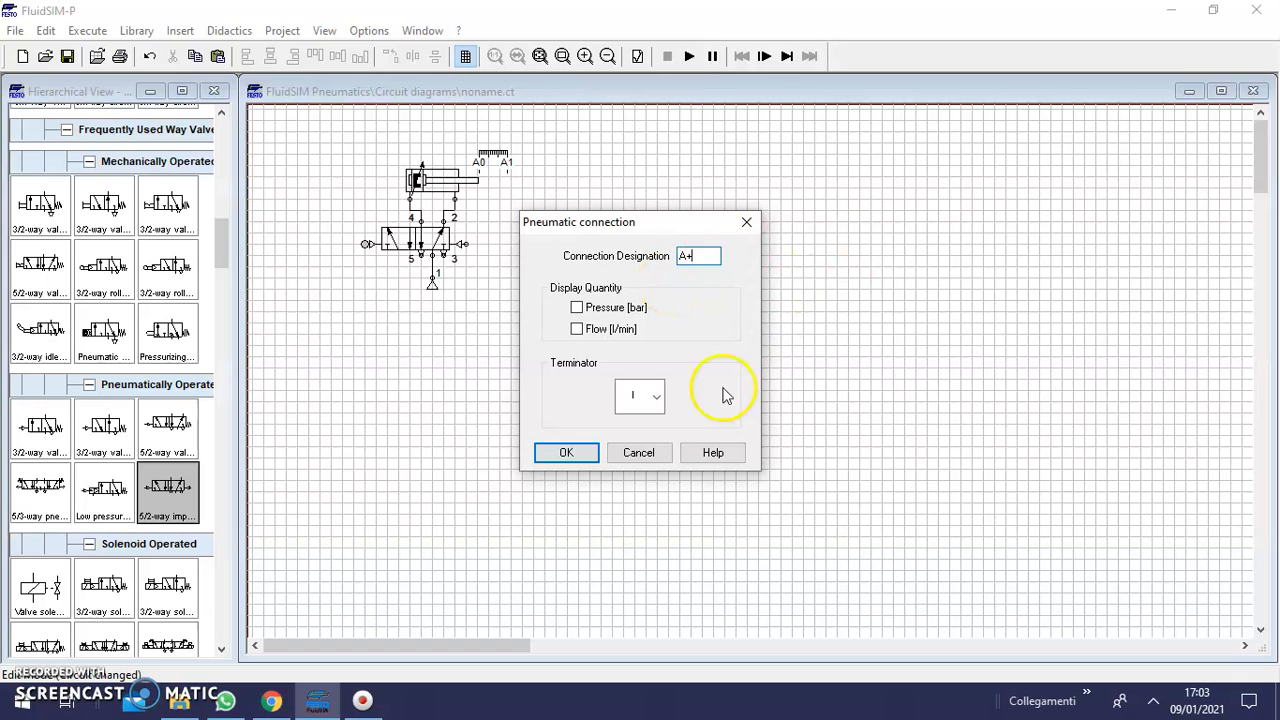
pyautogui.click(567, 453)
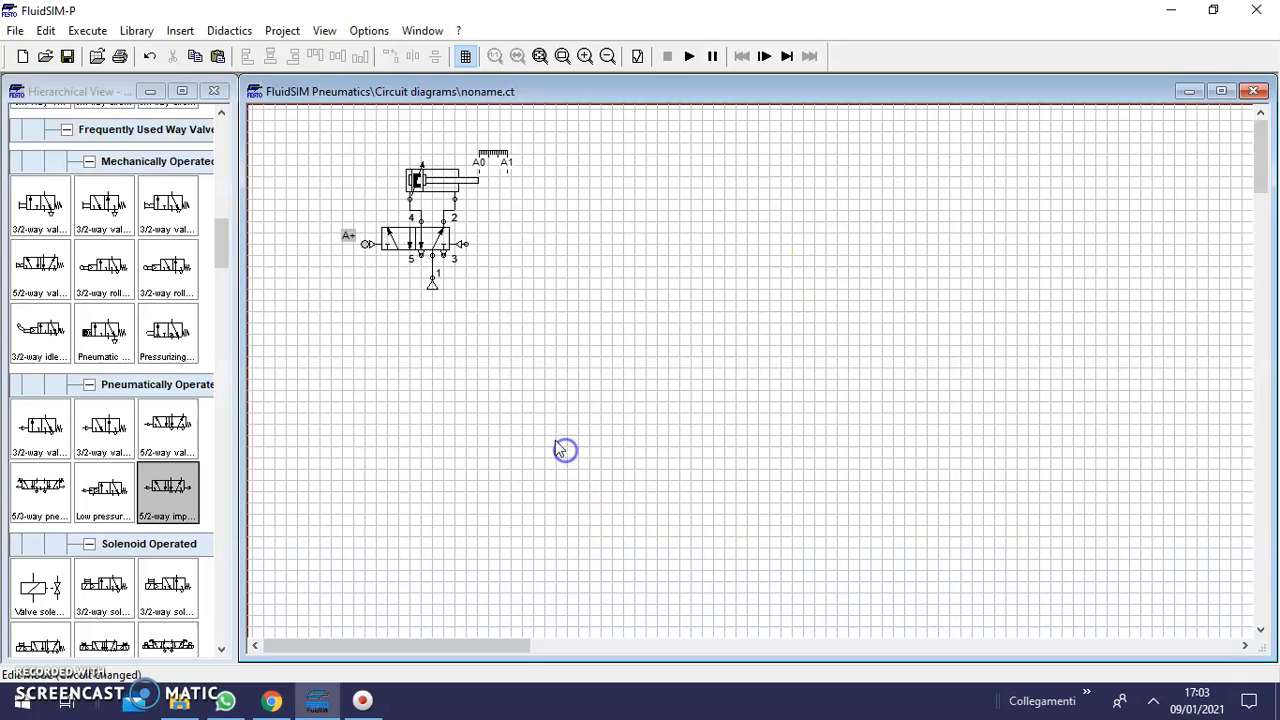
pyautogui.doubleClick(466, 244)
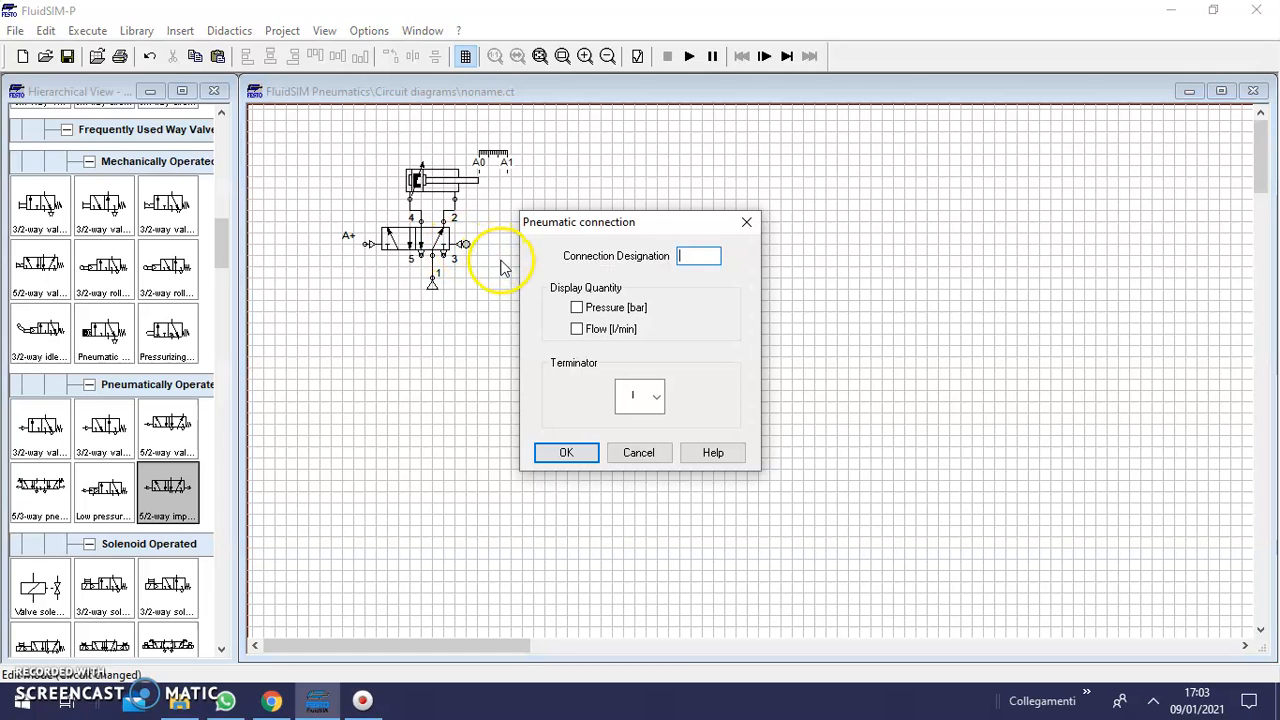
pyautogui.click(566, 452)
# - Duplicate the complete cylinder circuit, place the copy beside the original near the sheet's upper edge, and shift the original slightly upward
pyautogui.moveTo(314, 140); pyautogui.dragTo(571, 323)
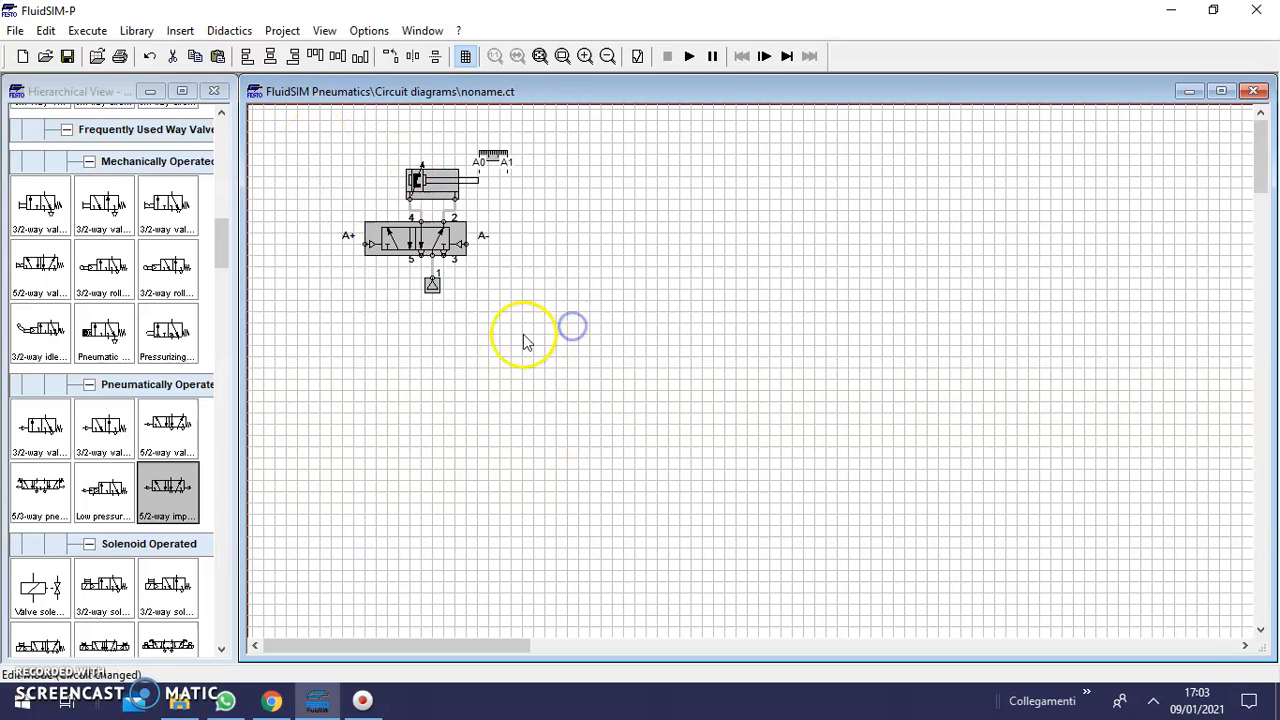
pyautogui.hotkey('ctrl', 'c')
pyautogui.click(594, 289)
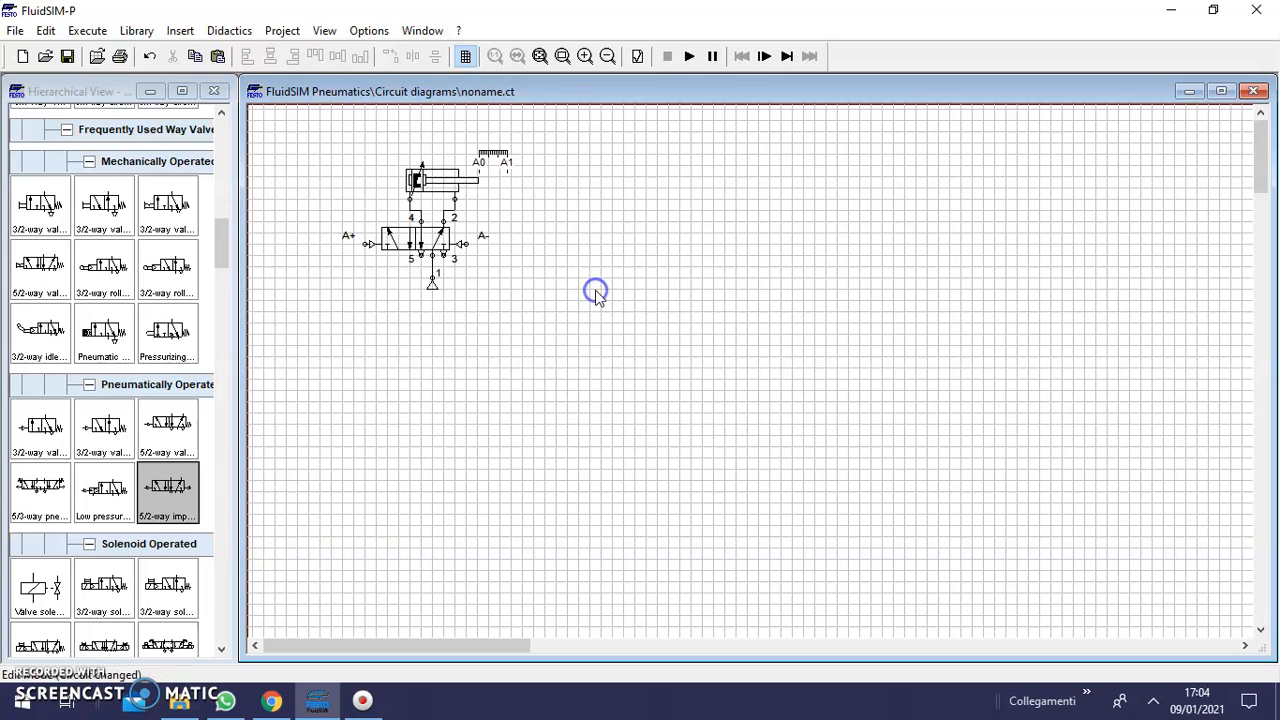
pyautogui.hotkey('ctrl', 'v')
pyautogui.moveTo(748, 425); pyautogui.dragTo(821, 208)
pyautogui.moveTo(318, 134); pyautogui.dragTo(537, 318)
pyautogui.moveTo(441, 227); pyautogui.dragTo(465, 203)
pyautogui.click(711, 354)
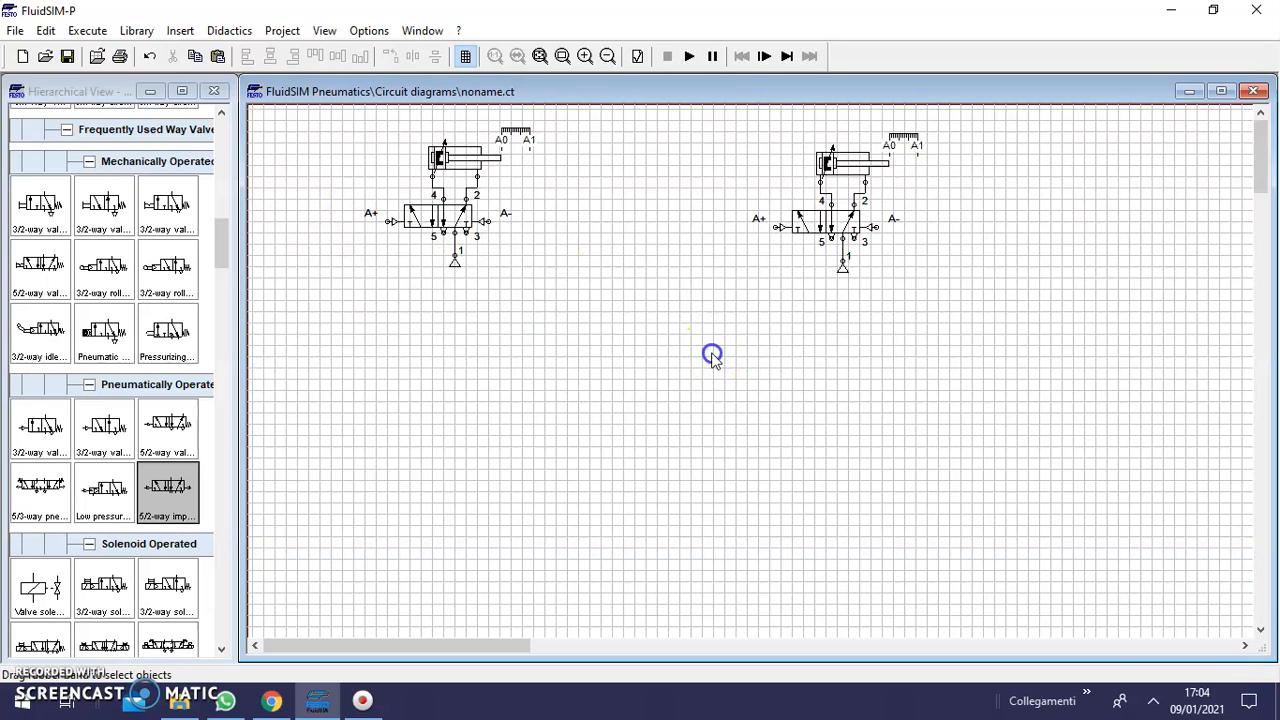
# - Rename the copied valve's pilot connections from the A designations to B+ and B-
pyautogui.click(771, 228)
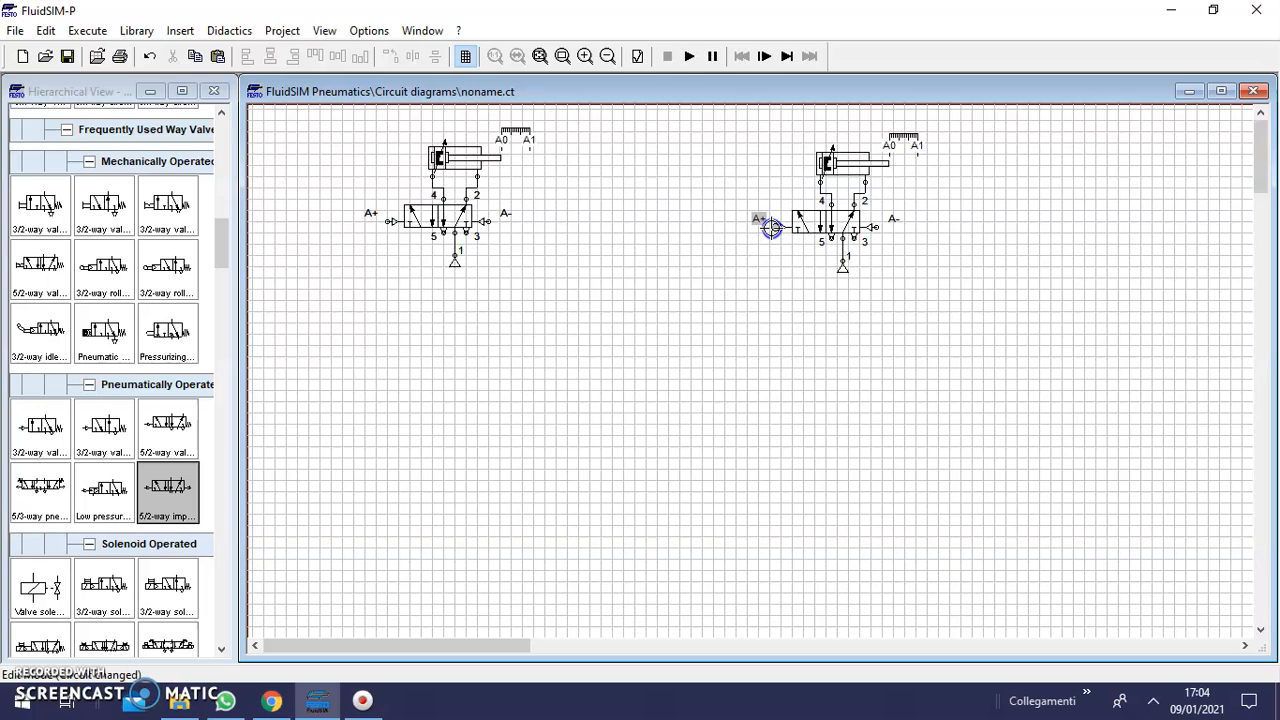
pyautogui.doubleClick(772, 228)
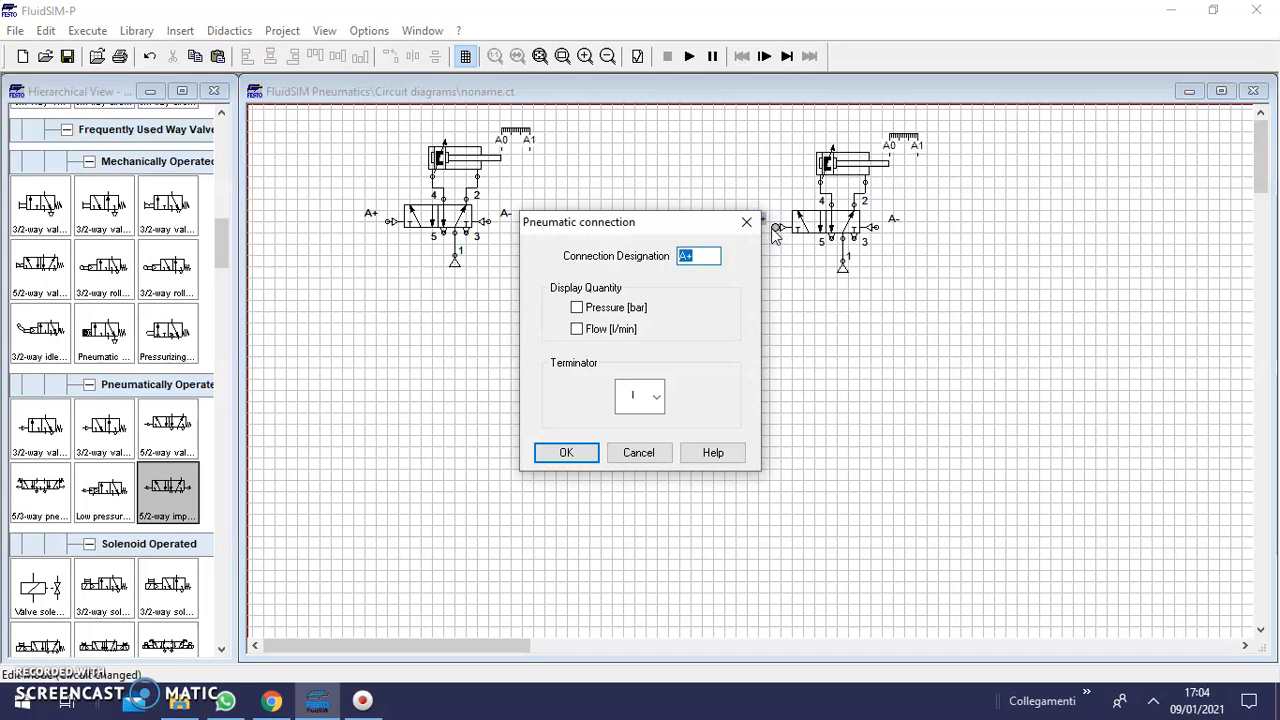
pyautogui.write('B+')
pyautogui.click(566, 452)
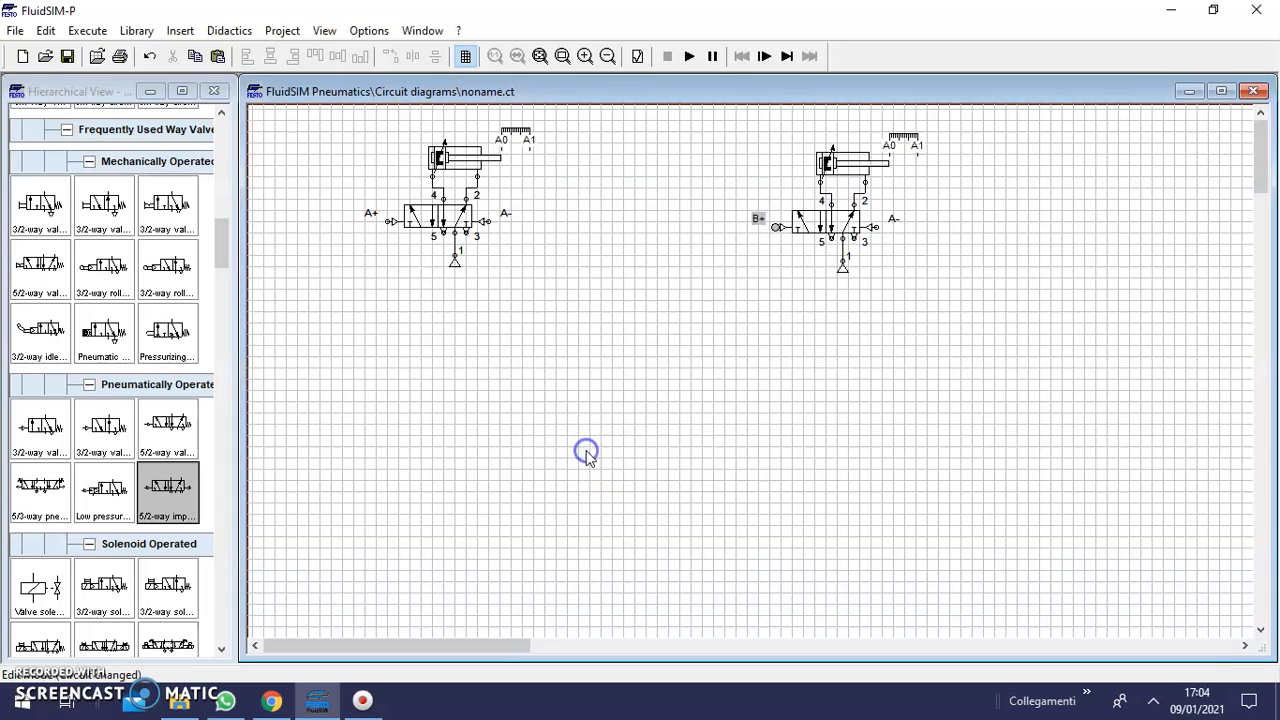
pyautogui.doubleClick(877, 227)
pyautogui.write('BB')
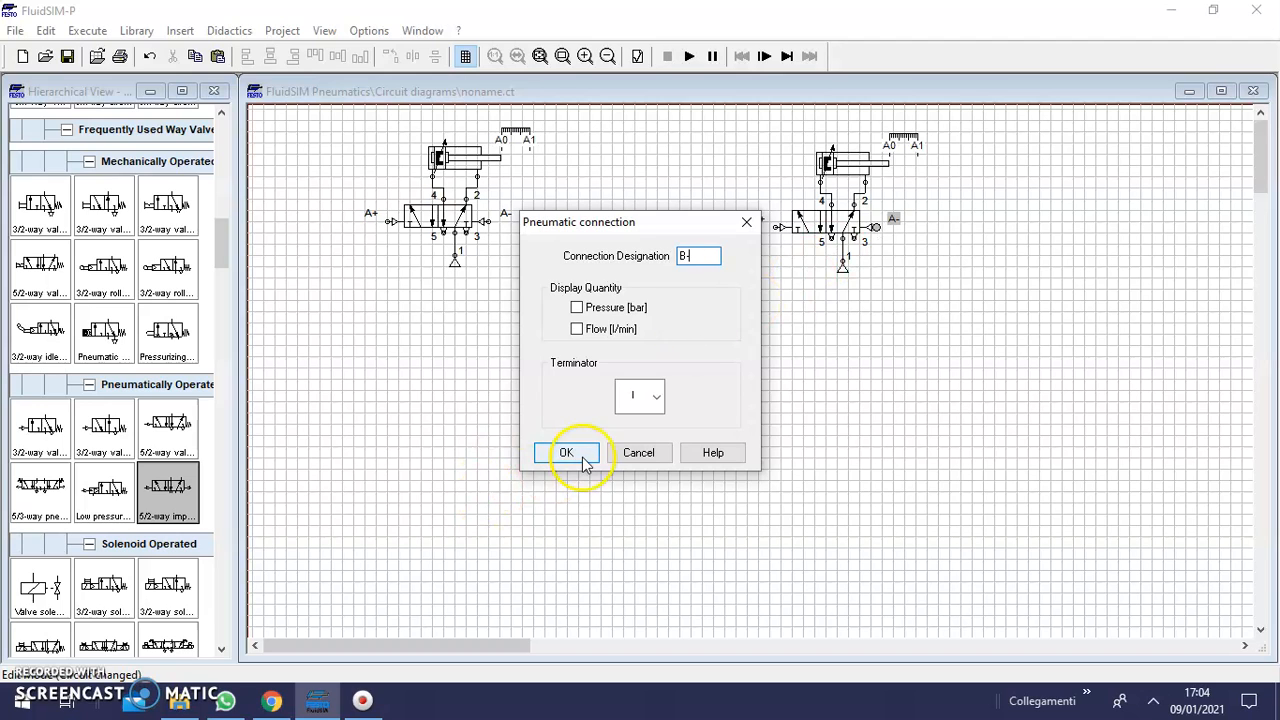
pyautogui.click(566, 452)
# - Relabel the two marks on the copied circuit's distance rule as B0 and B1
pyautogui.click(900, 133)
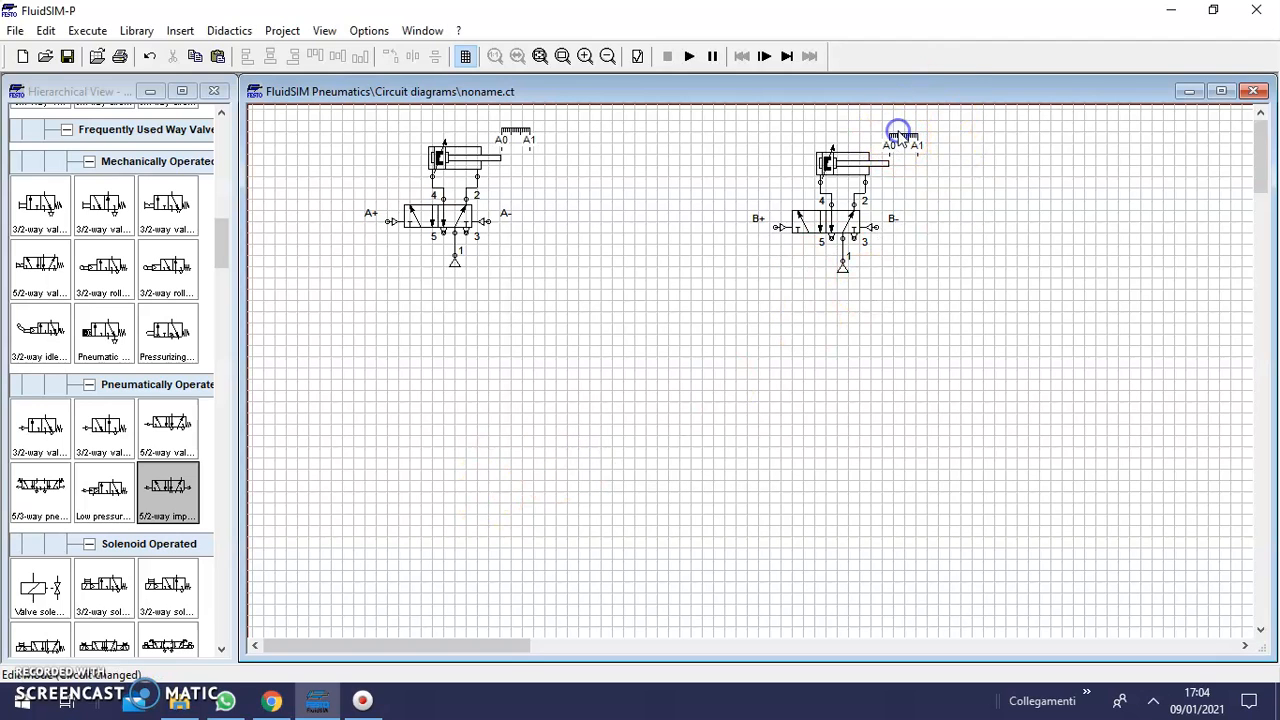
pyautogui.doubleClick(905, 143)
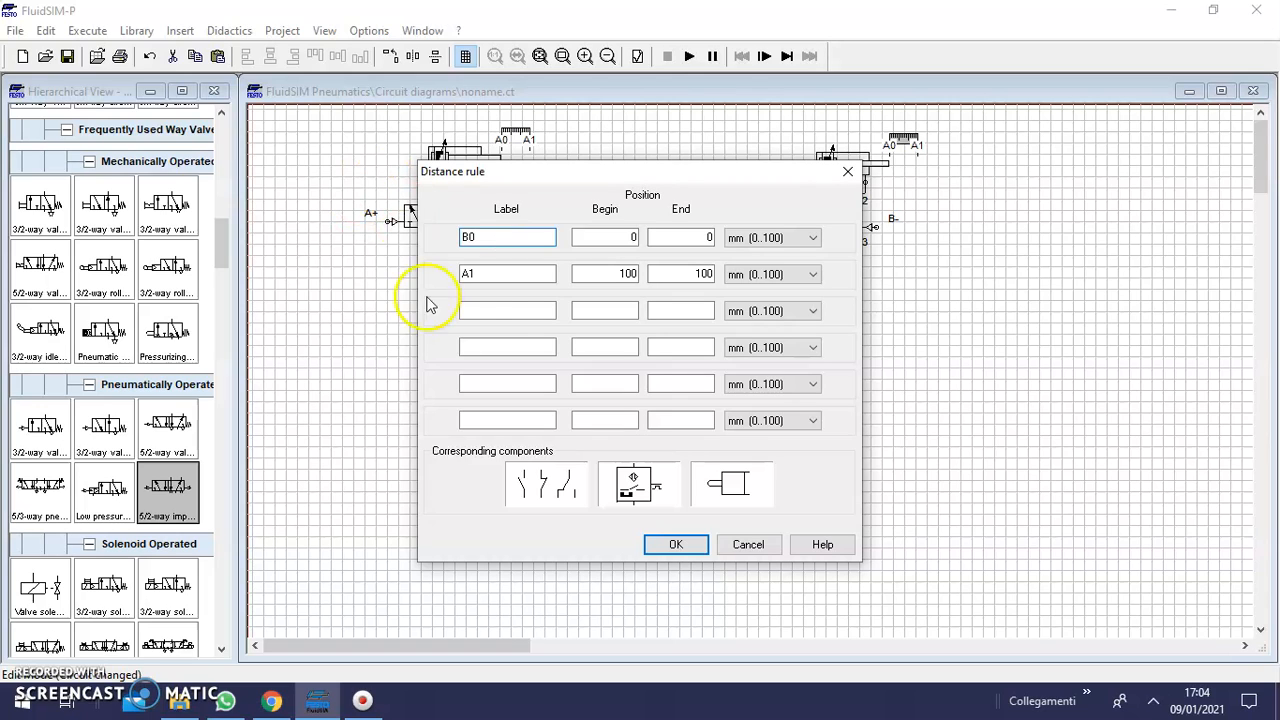
pyautogui.click(469, 274)
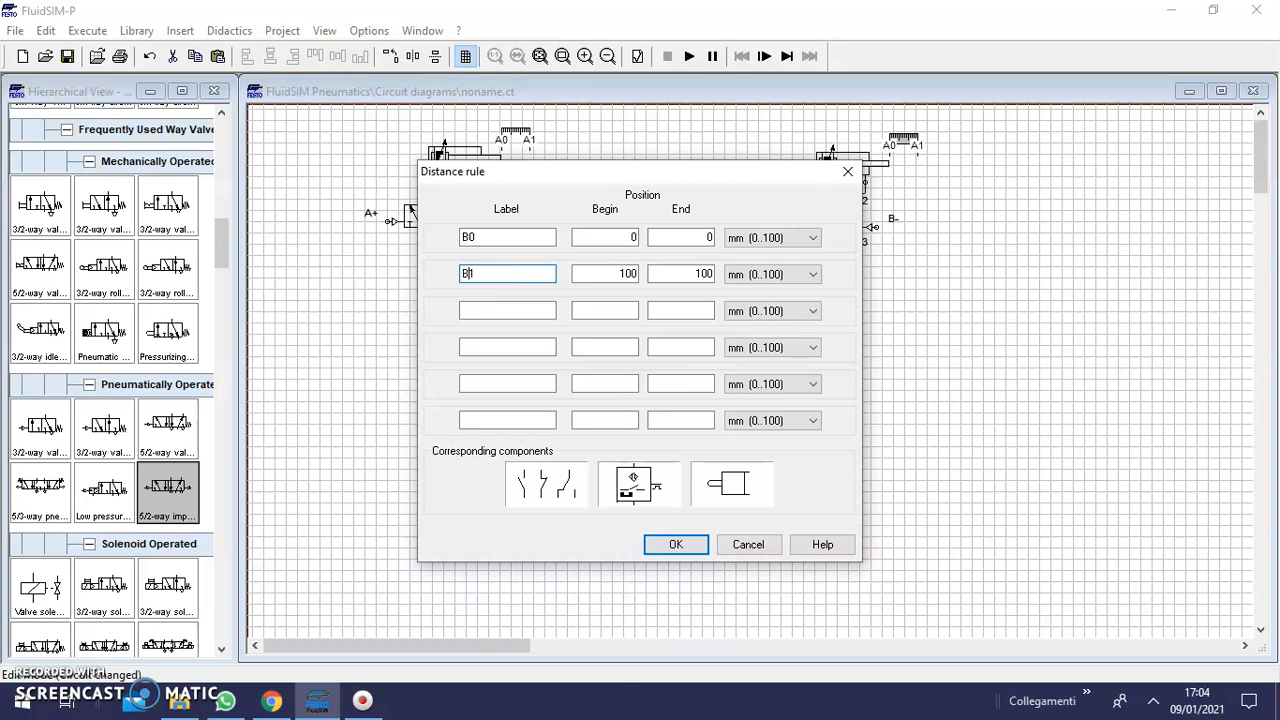
pyautogui.click(676, 544)
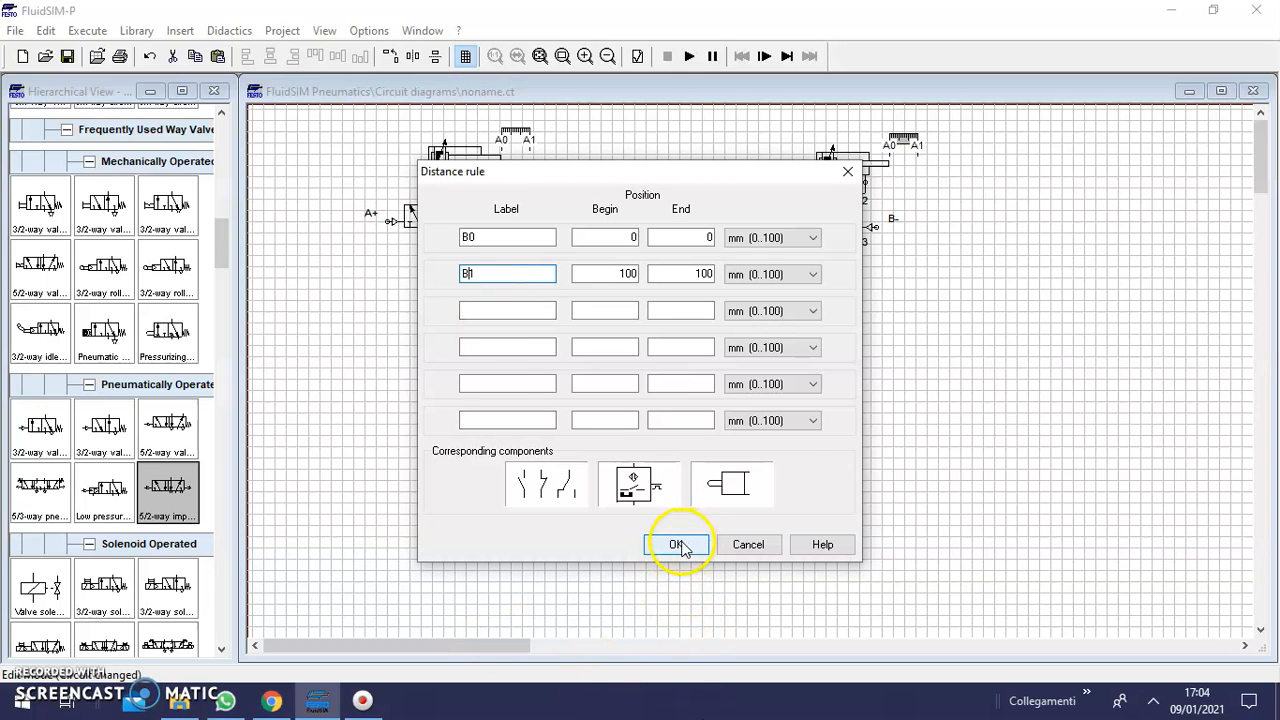
pyautogui.click(924, 476)
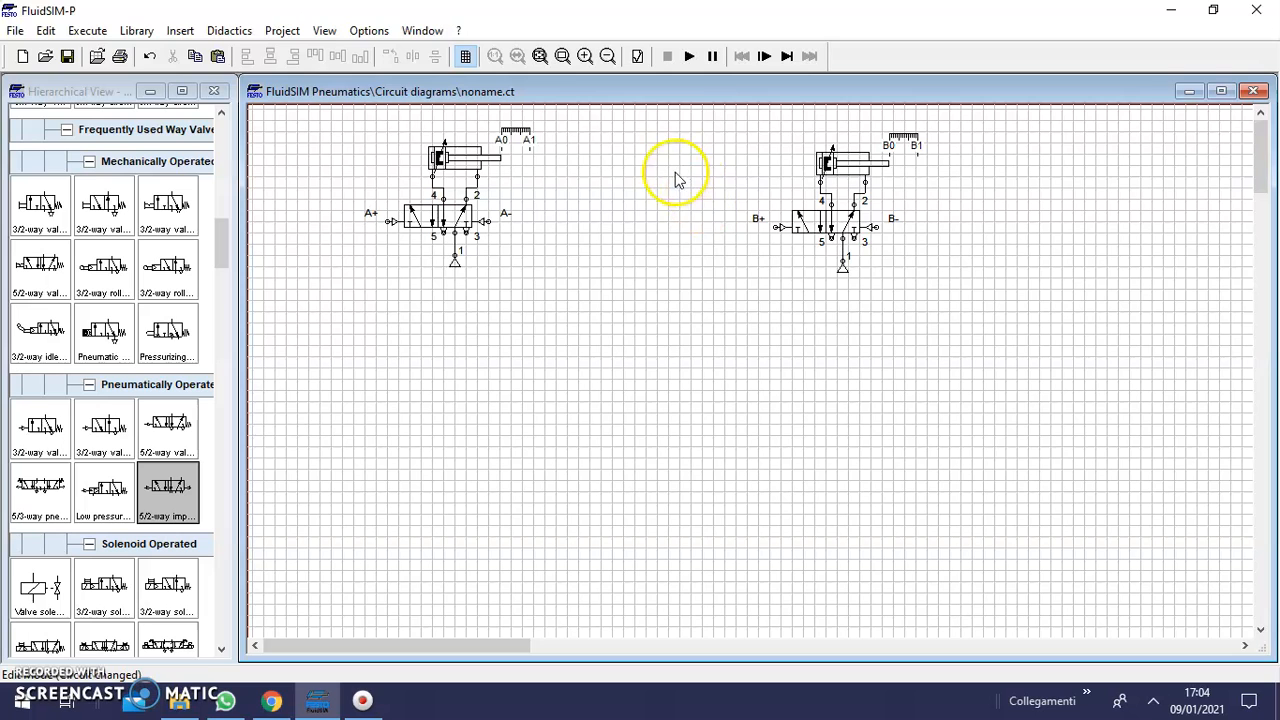
# - Place a mechanically operated 3/2-way roller lever valve below the first cylinder circuit
pyautogui.moveTo(226, 251); pyautogui.dragTo(235, 320)
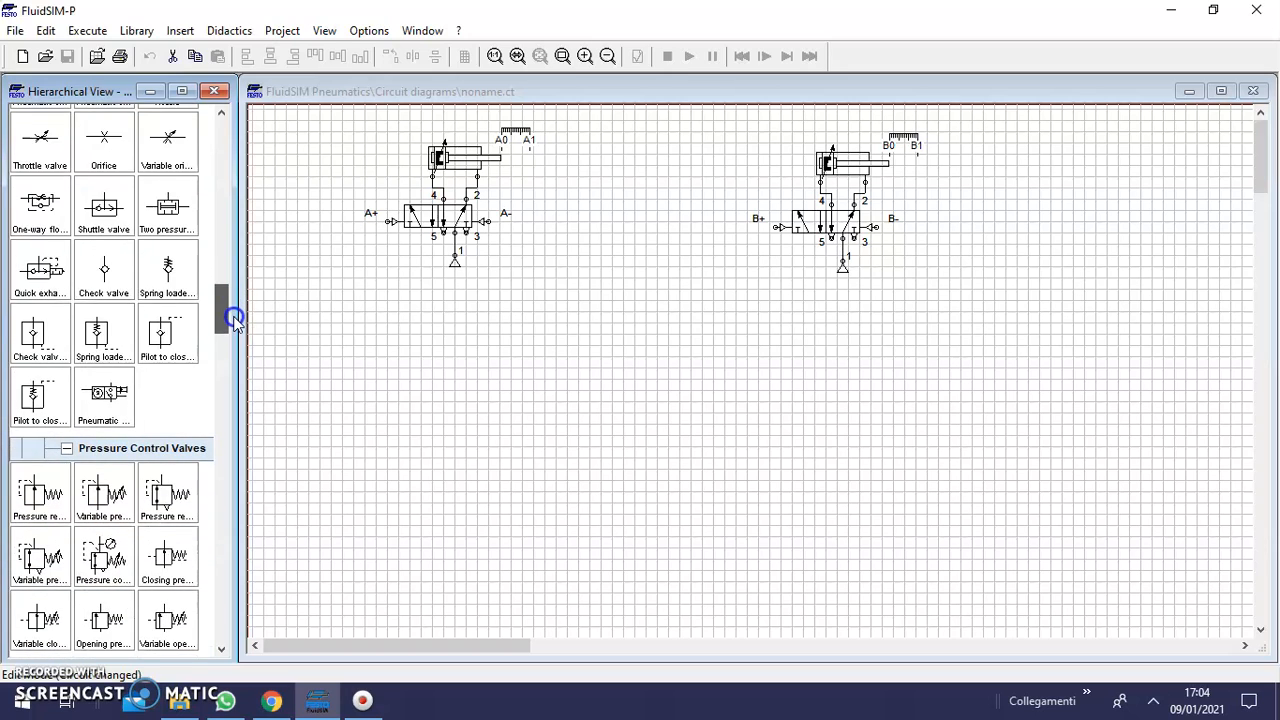
pyautogui.moveTo(233, 317); pyautogui.dragTo(234, 306)
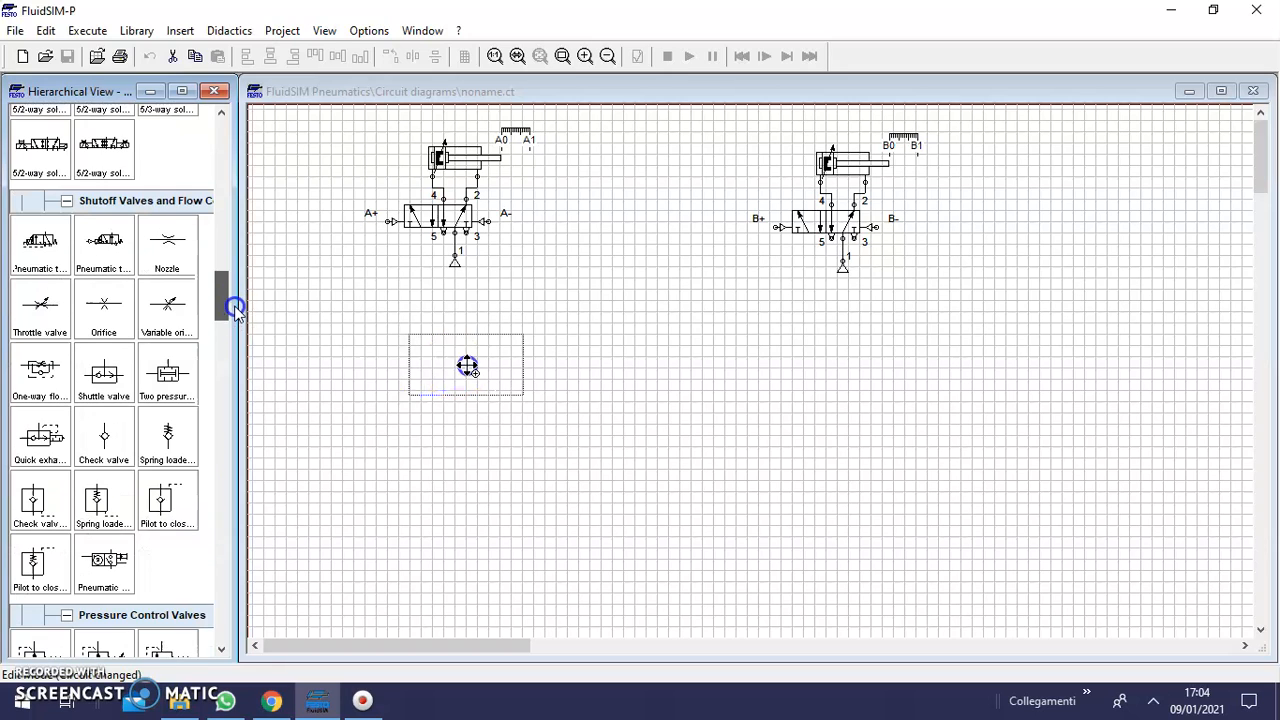
pyautogui.moveTo(466, 366); pyautogui.dragTo(508, 366)
pyautogui.click(595, 403)
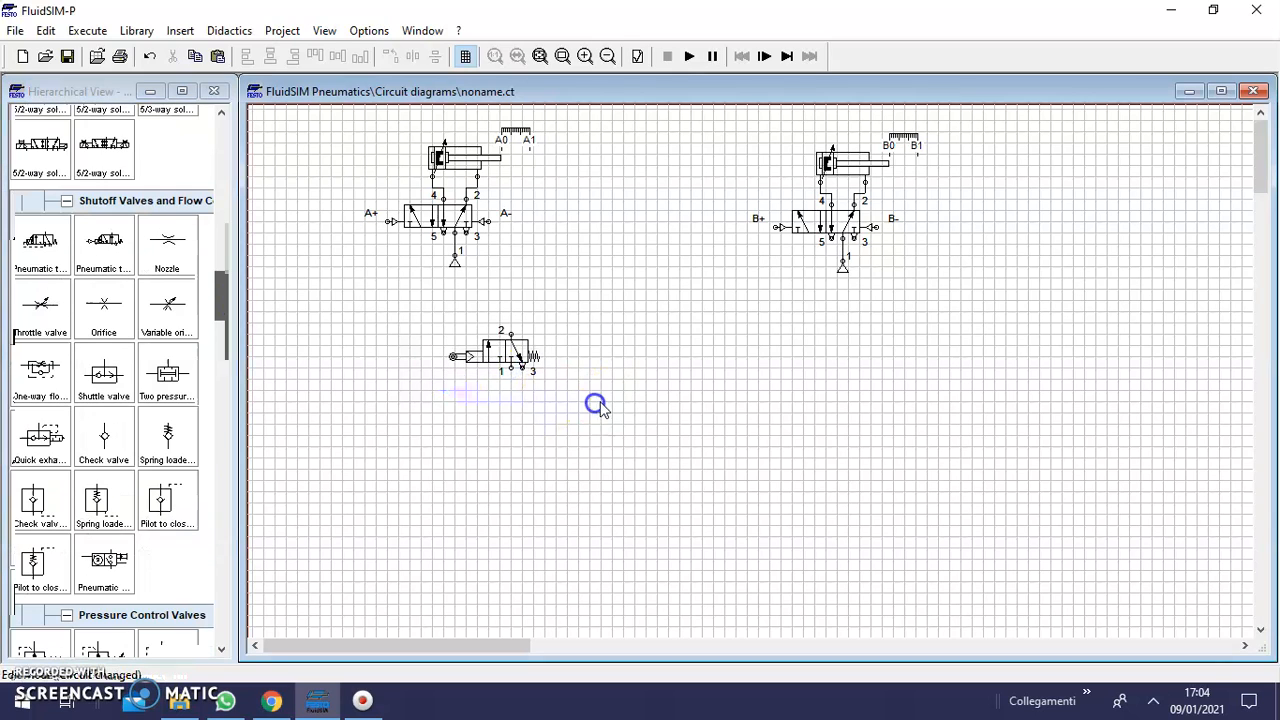
# - Turn off the Piloted option for the left actuation of the 3/2-way roller lever valve
pyautogui.doubleClick(488, 372)
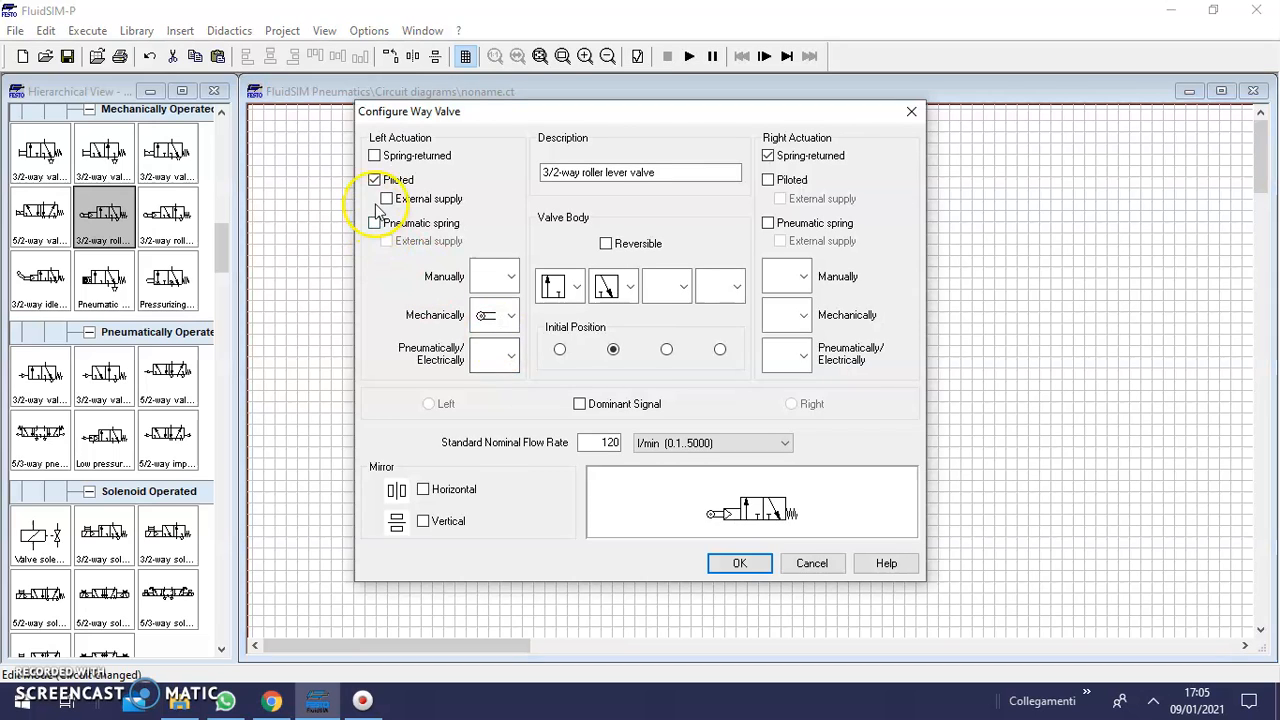
pyautogui.click(375, 179)
pyautogui.click(737, 563)
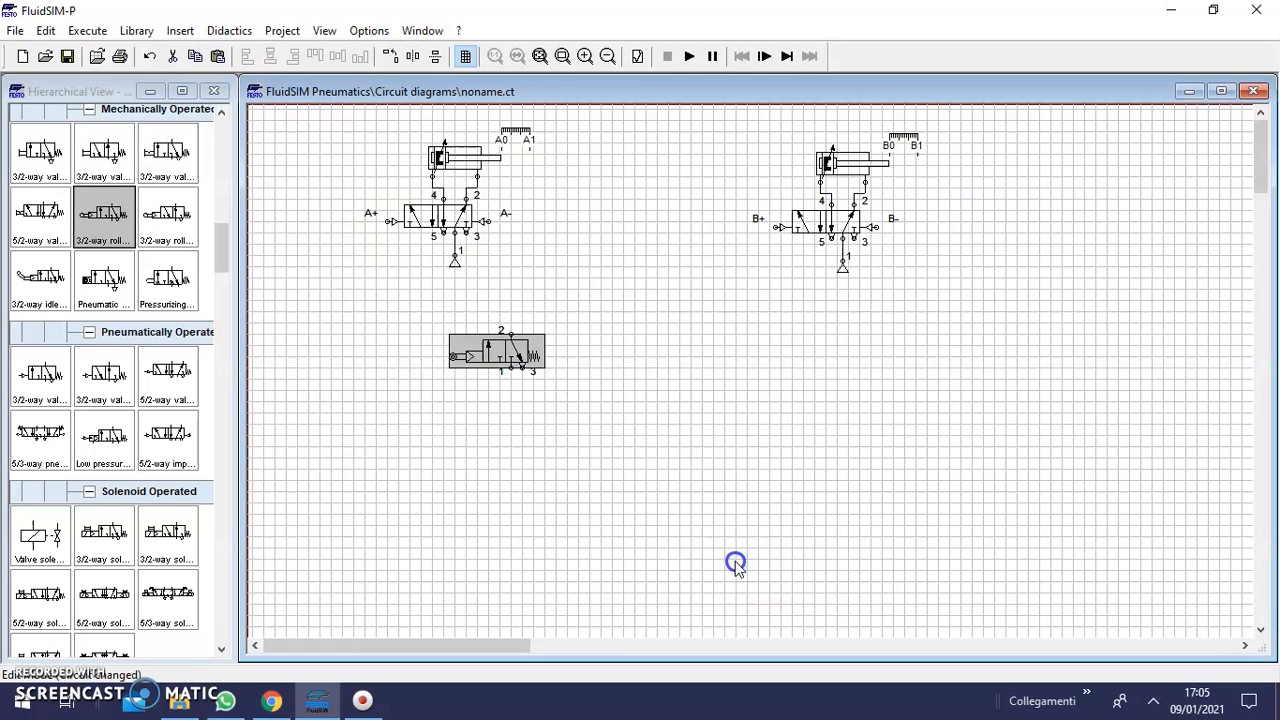
# - Set the terminator of the roller lever valve's connection 3 to the stemmed exhaust triangle and move the valve beneath the first cylinder circuit
pyautogui.doubleClick(520, 364)
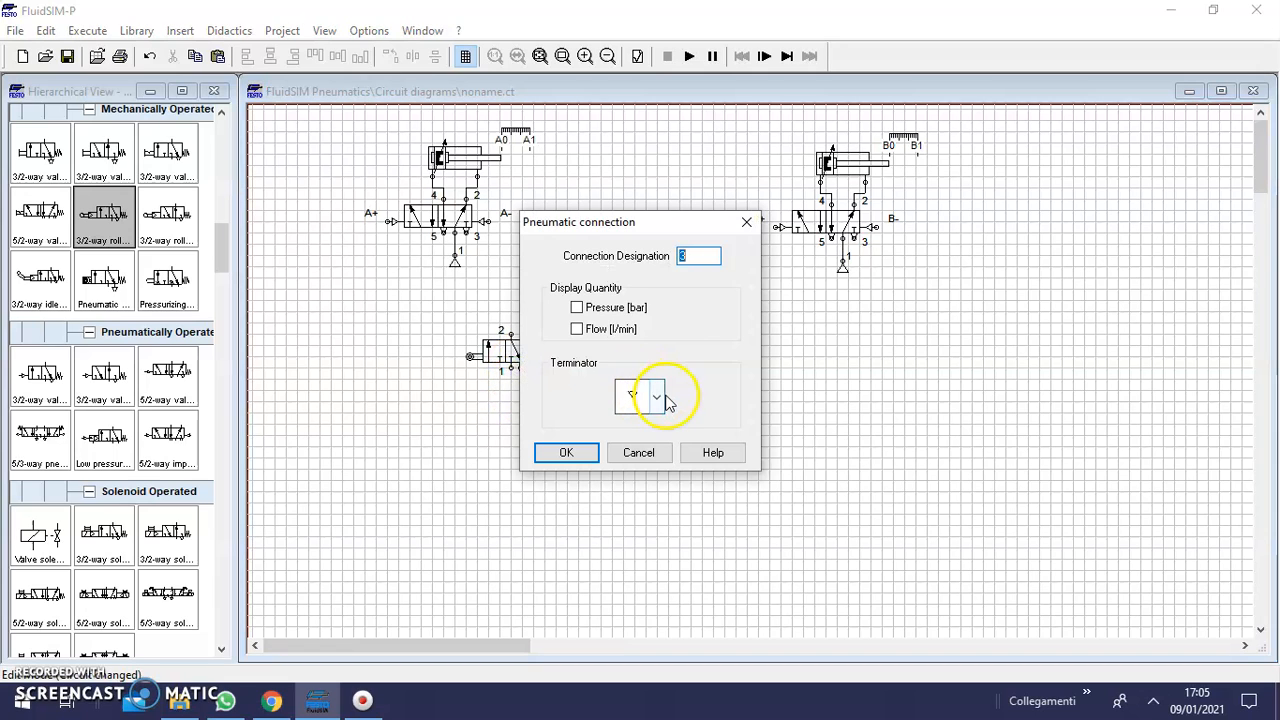
pyautogui.click(660, 398)
pyautogui.click(651, 518)
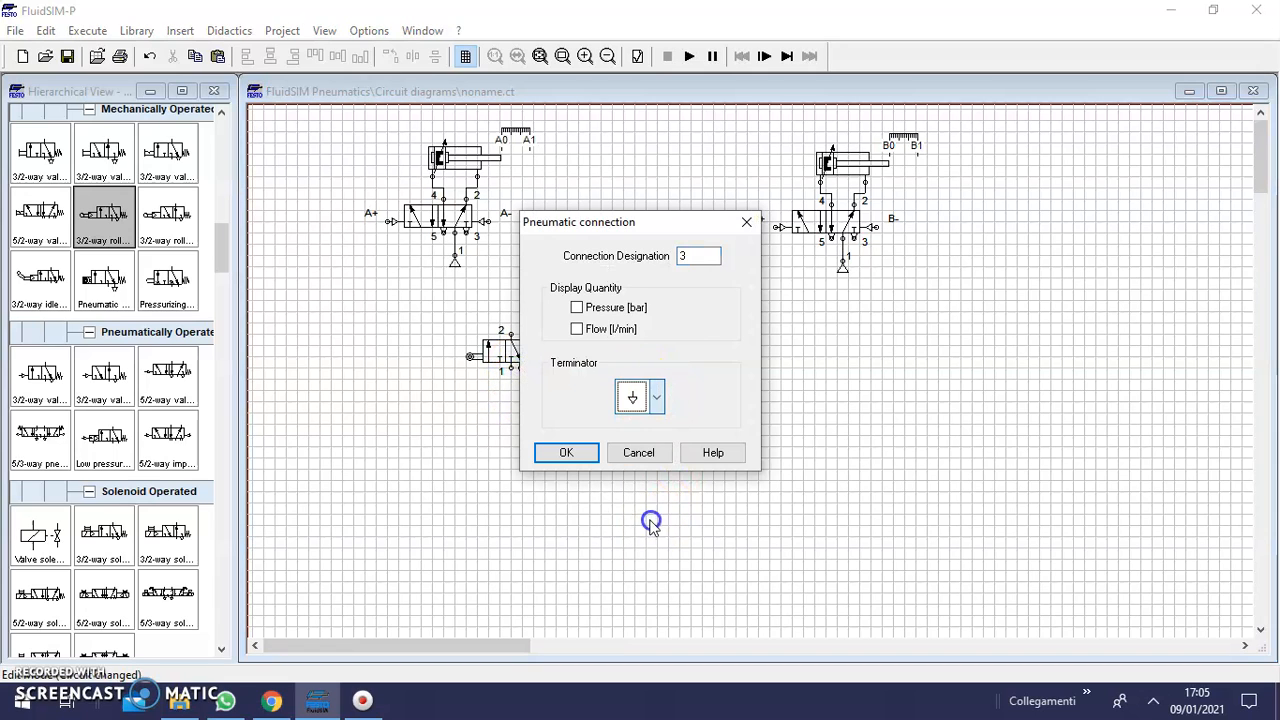
pyautogui.click(563, 455)
pyautogui.moveTo(511, 360); pyautogui.dragTo(460, 358)
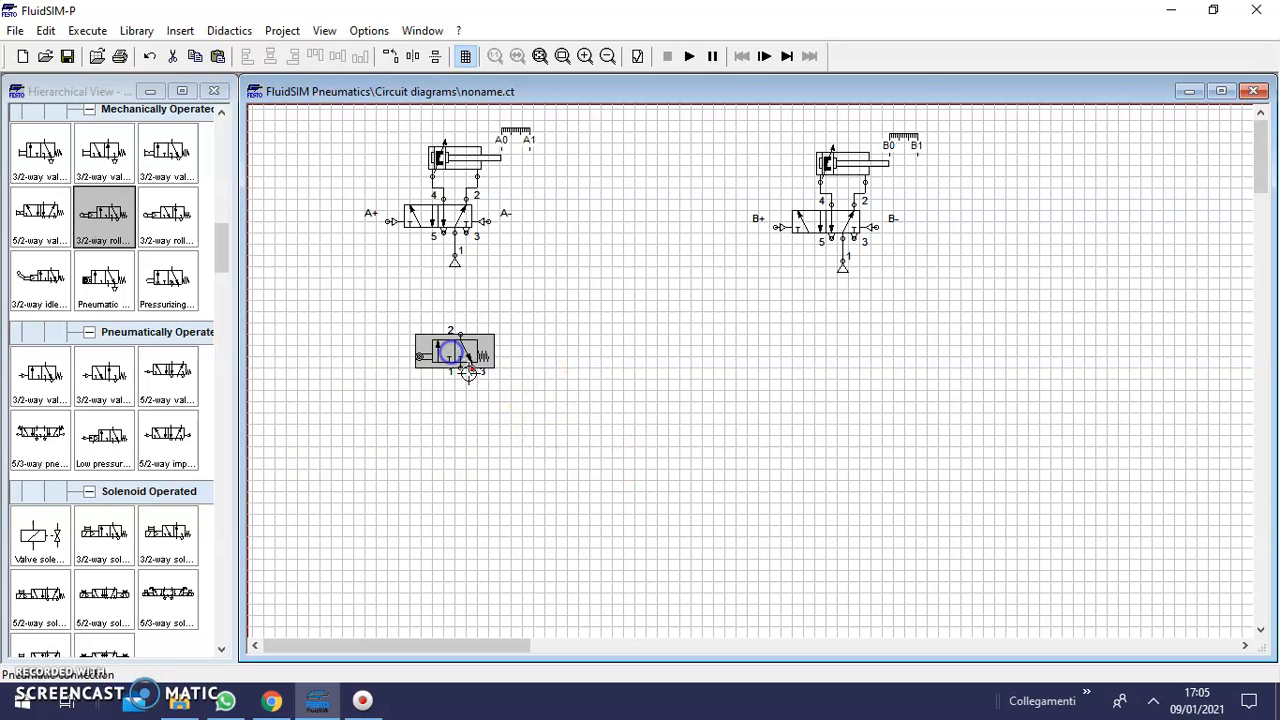
pyautogui.click(612, 384)
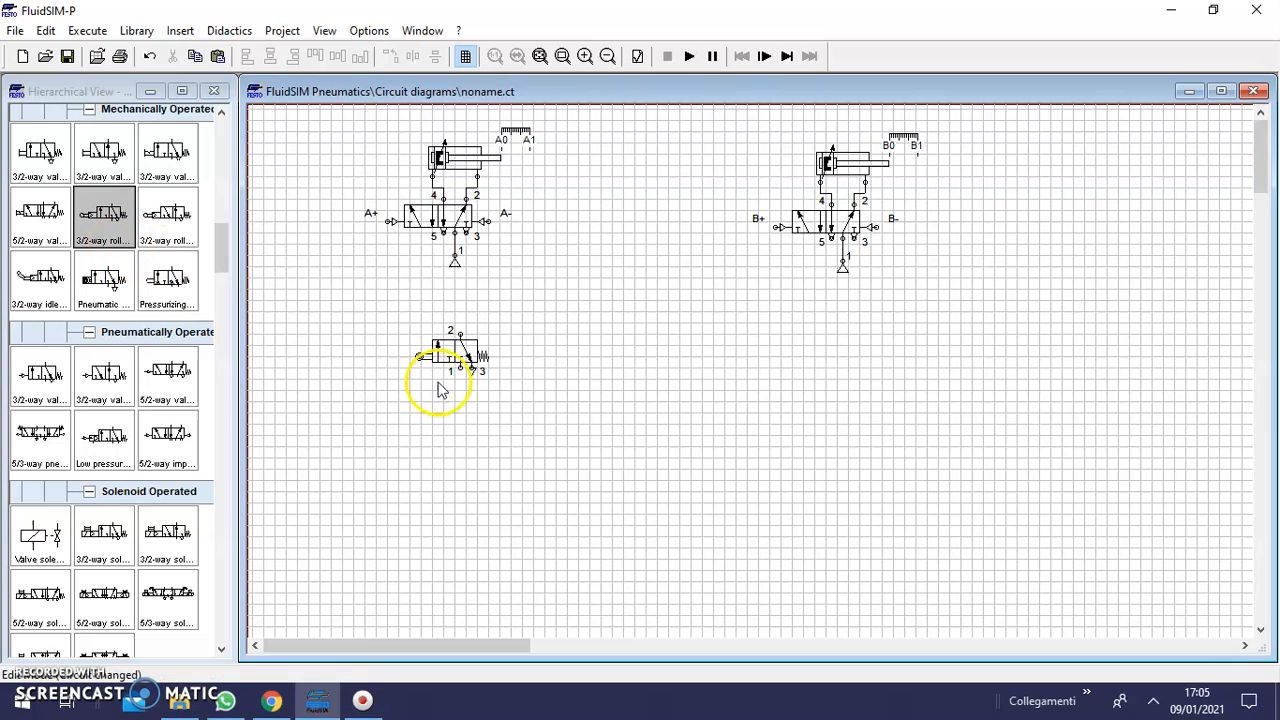
# - Make three copies of the 3/2-way roller lever valve and arrange all four valves in a horizontal row
pyautogui.moveTo(400, 310); pyautogui.dragTo(513, 392)
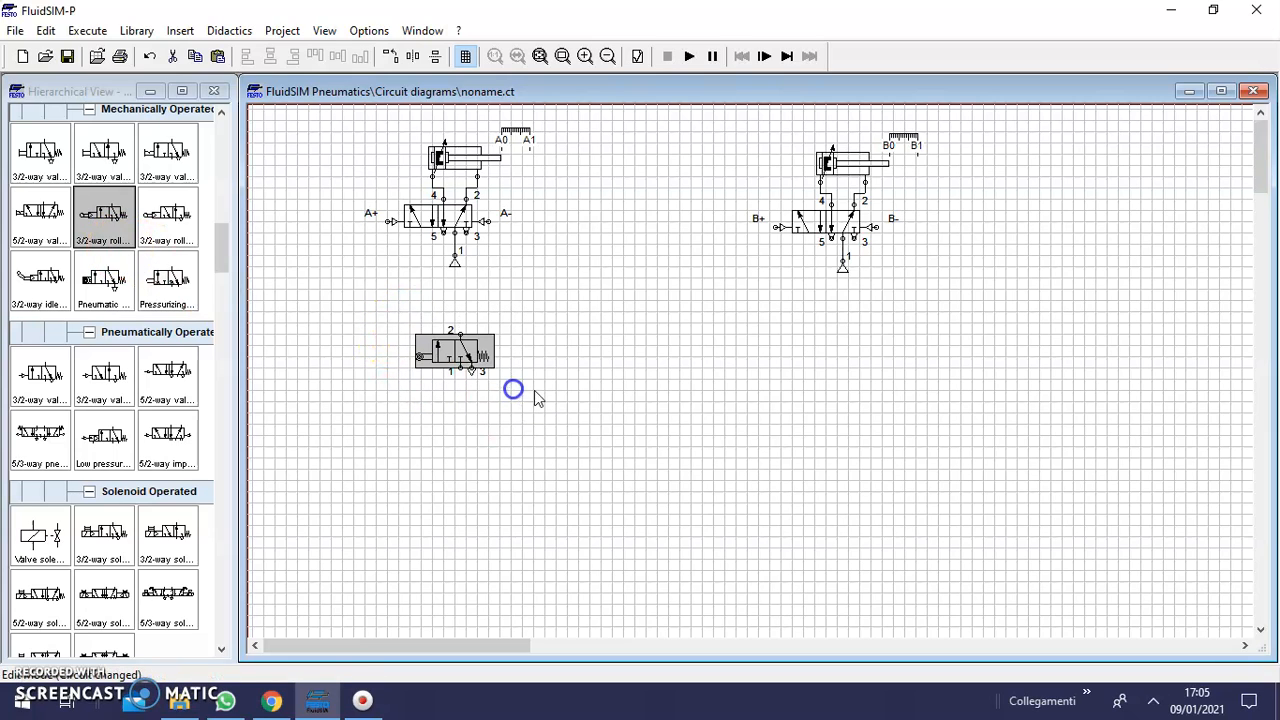
pyautogui.hotkey('ctrl', 'c')
pyautogui.click(586, 368)
pyautogui.hotkey('ctrl', 'v')
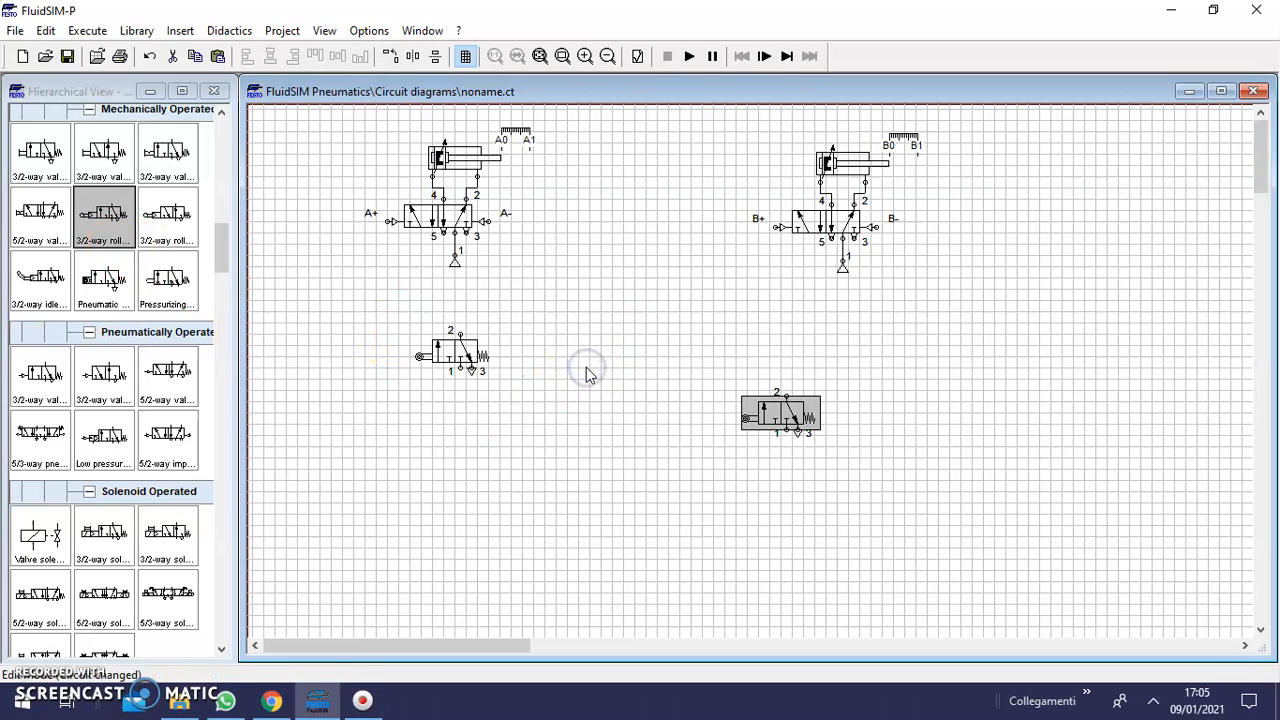
pyautogui.moveTo(760, 411); pyautogui.dragTo(578, 352)
pyautogui.click(634, 463)
pyautogui.hotkey('ctrl', 'v')
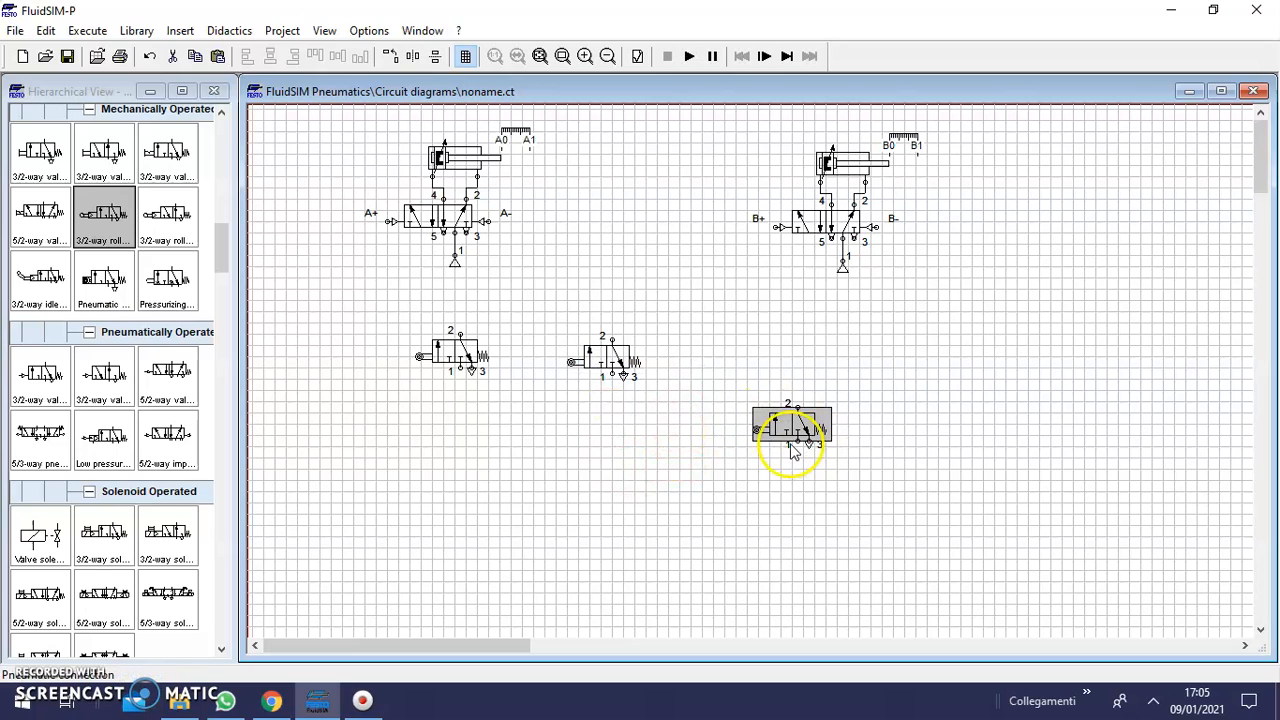
pyautogui.moveTo(790, 450); pyautogui.dragTo(750, 382)
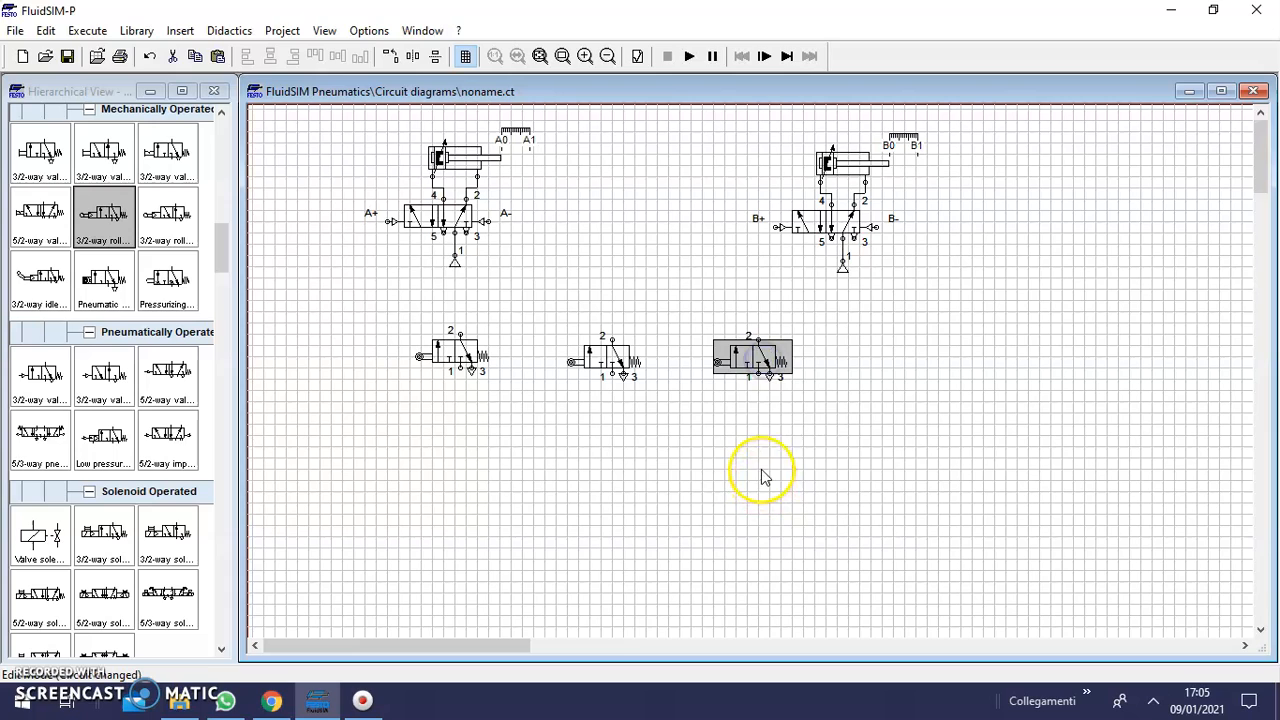
pyautogui.hotkey('ctrl', 'v')
pyautogui.moveTo(794, 442); pyautogui.dragTo(918, 350)
pyautogui.click(872, 437)
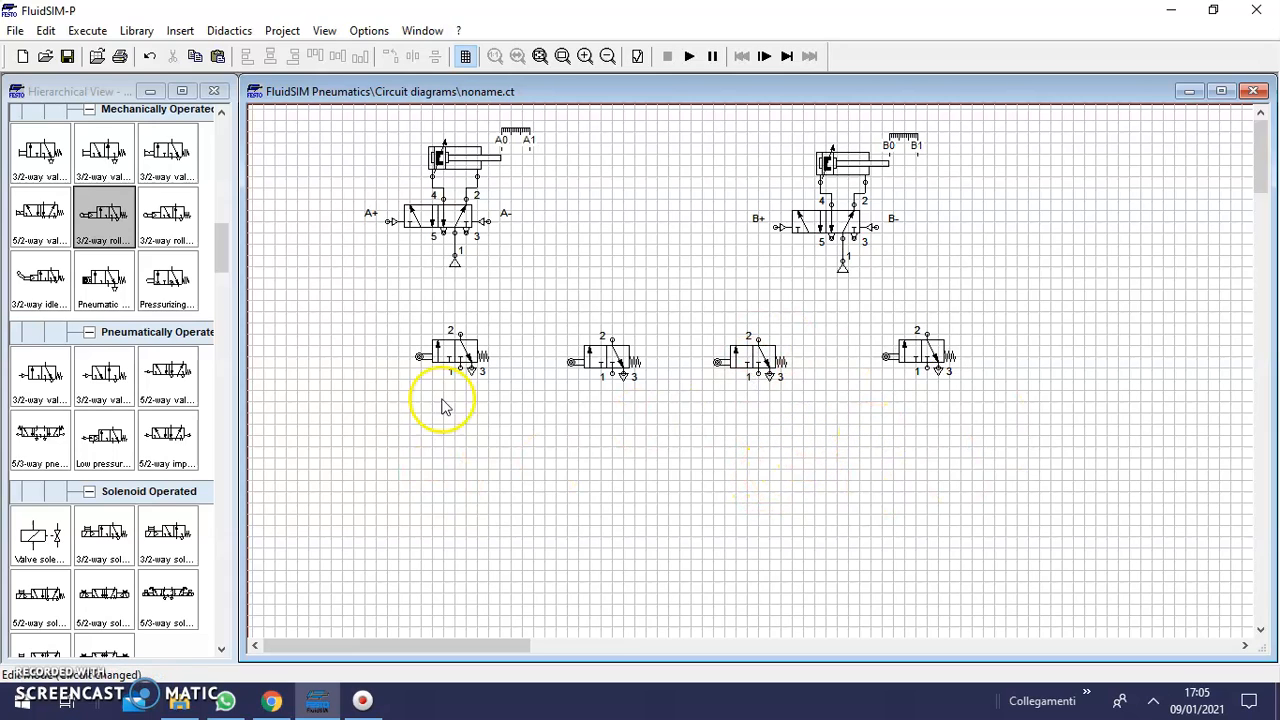
# - Label the mechanical connections of the four roller lever valves A0, A1, B0 and B1, in order along the row
pyautogui.doubleClick(421, 357)
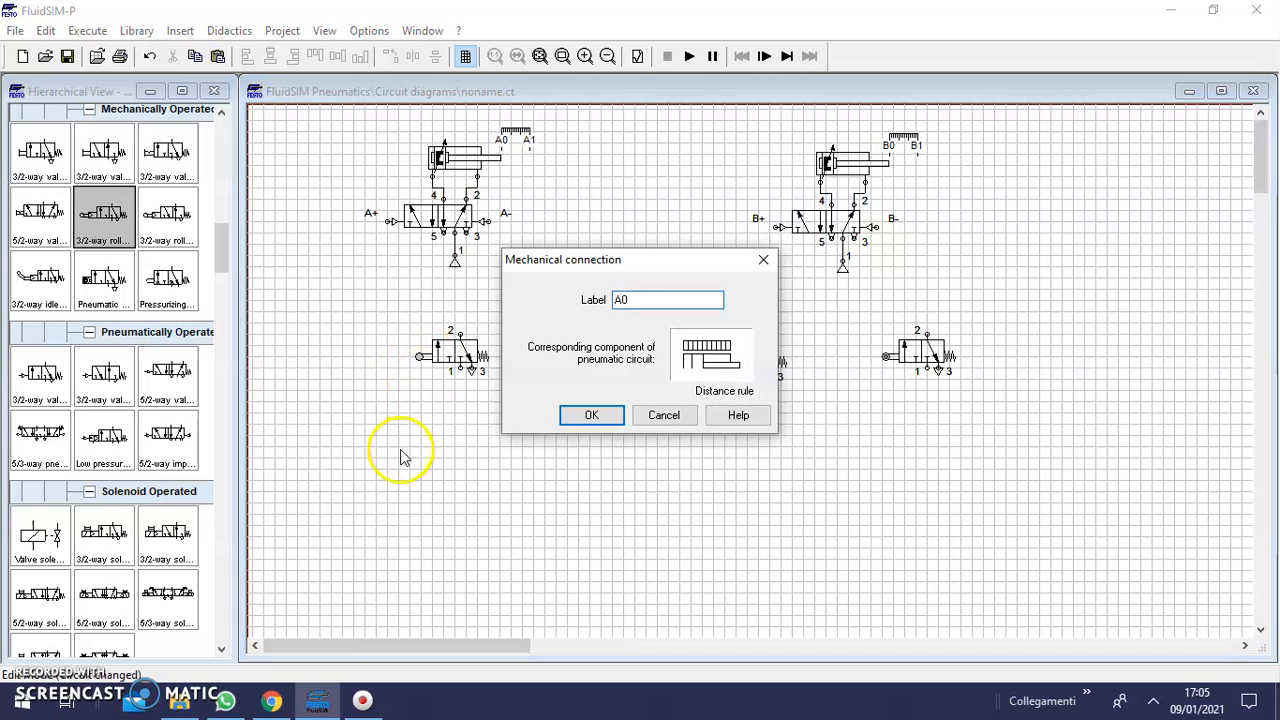
pyautogui.click(589, 416)
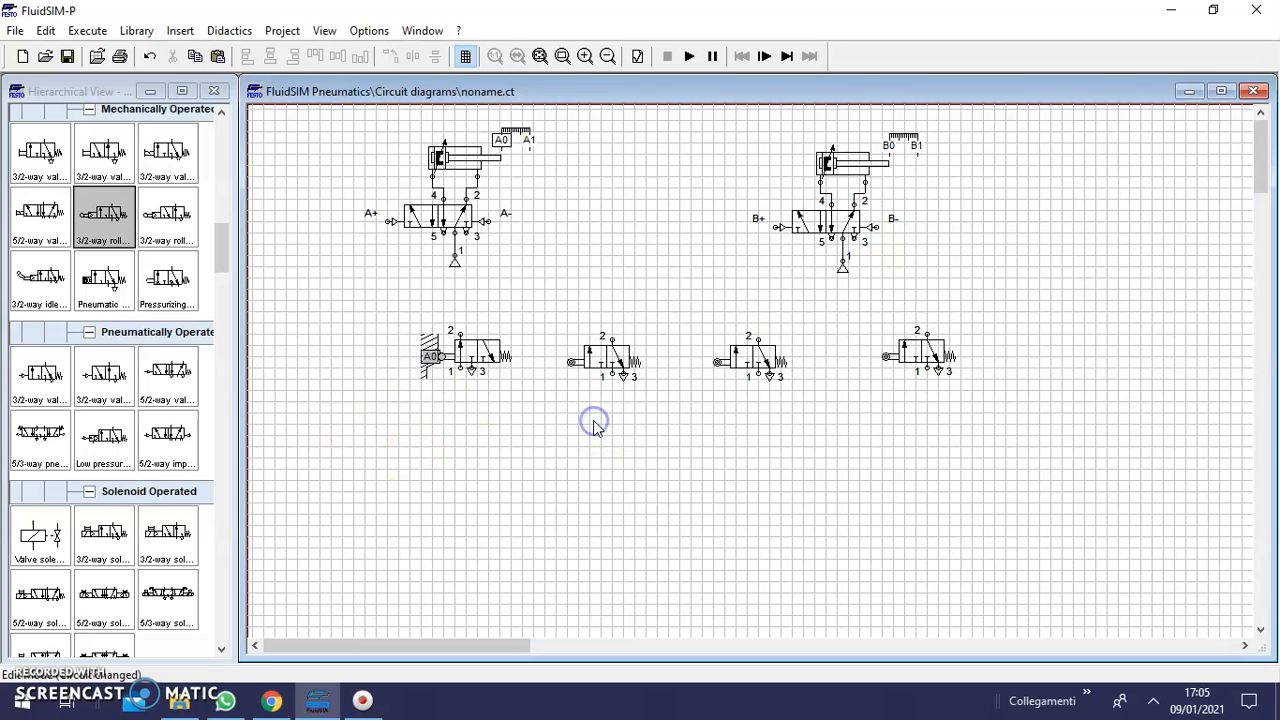
pyautogui.doubleClick(567, 364)
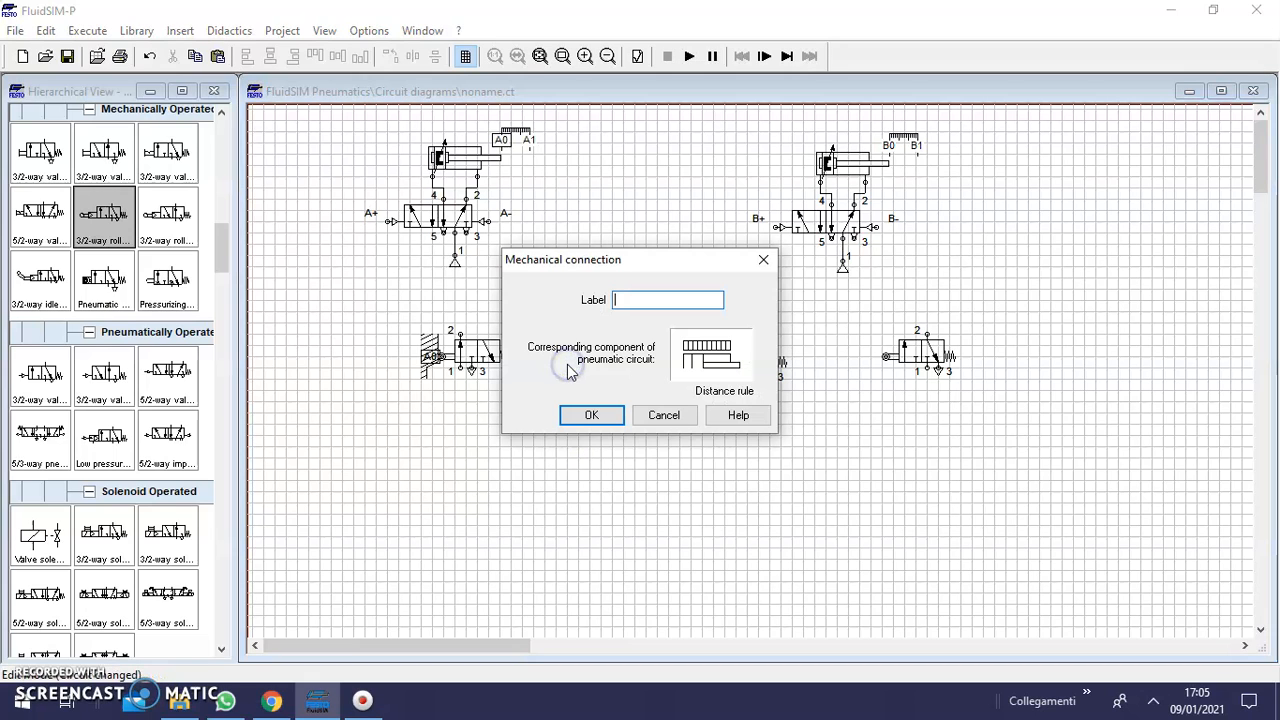
pyautogui.click(591, 415)
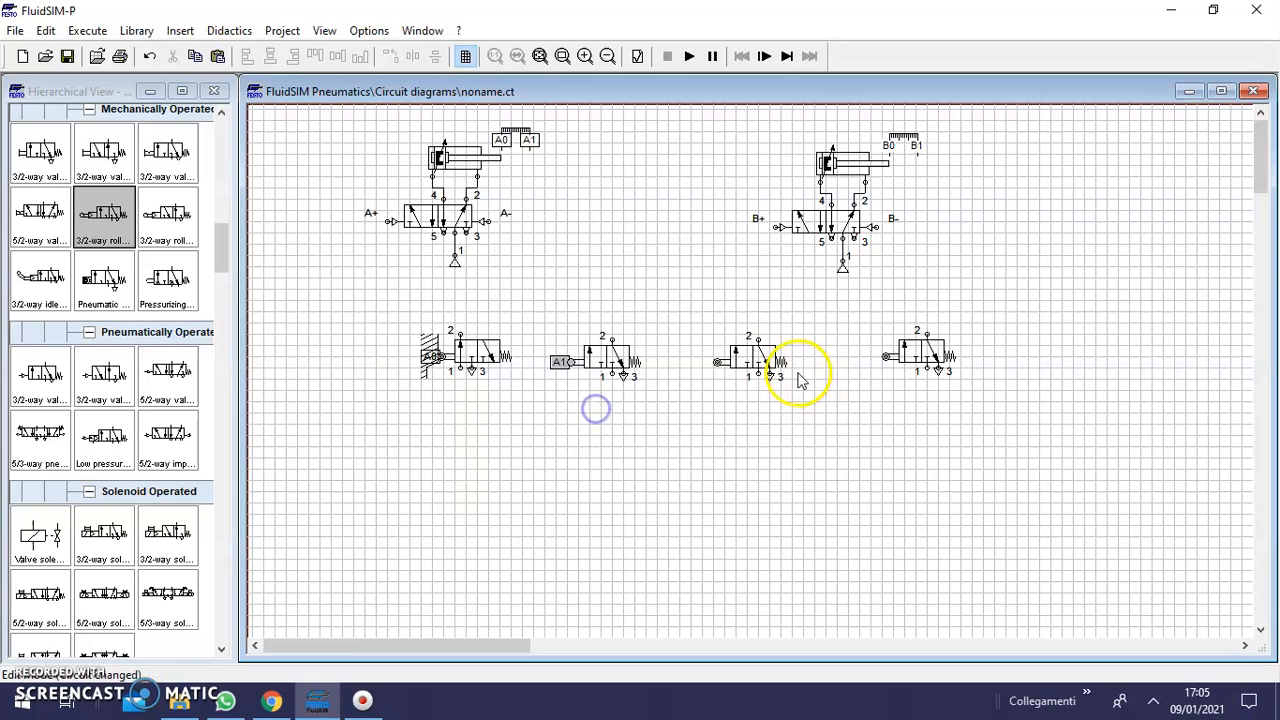
pyautogui.doubleClick(715, 364)
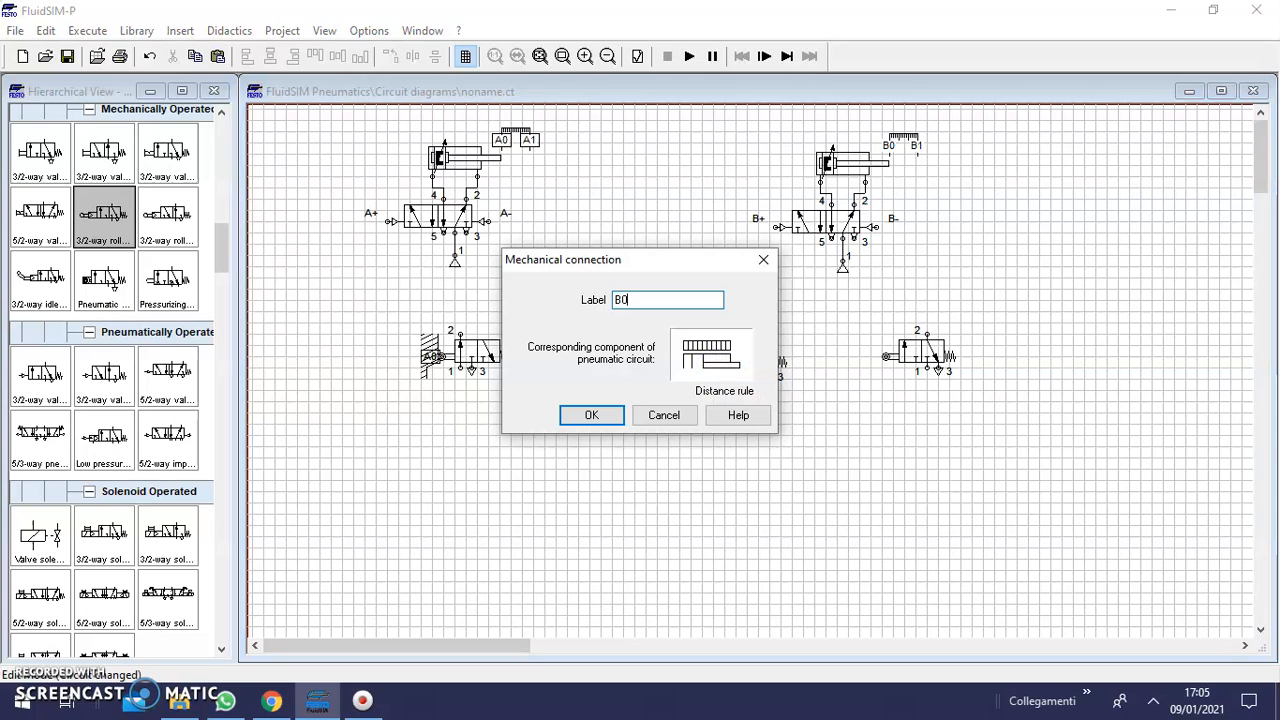
pyautogui.press('Return')
pyautogui.doubleClick(884, 357)
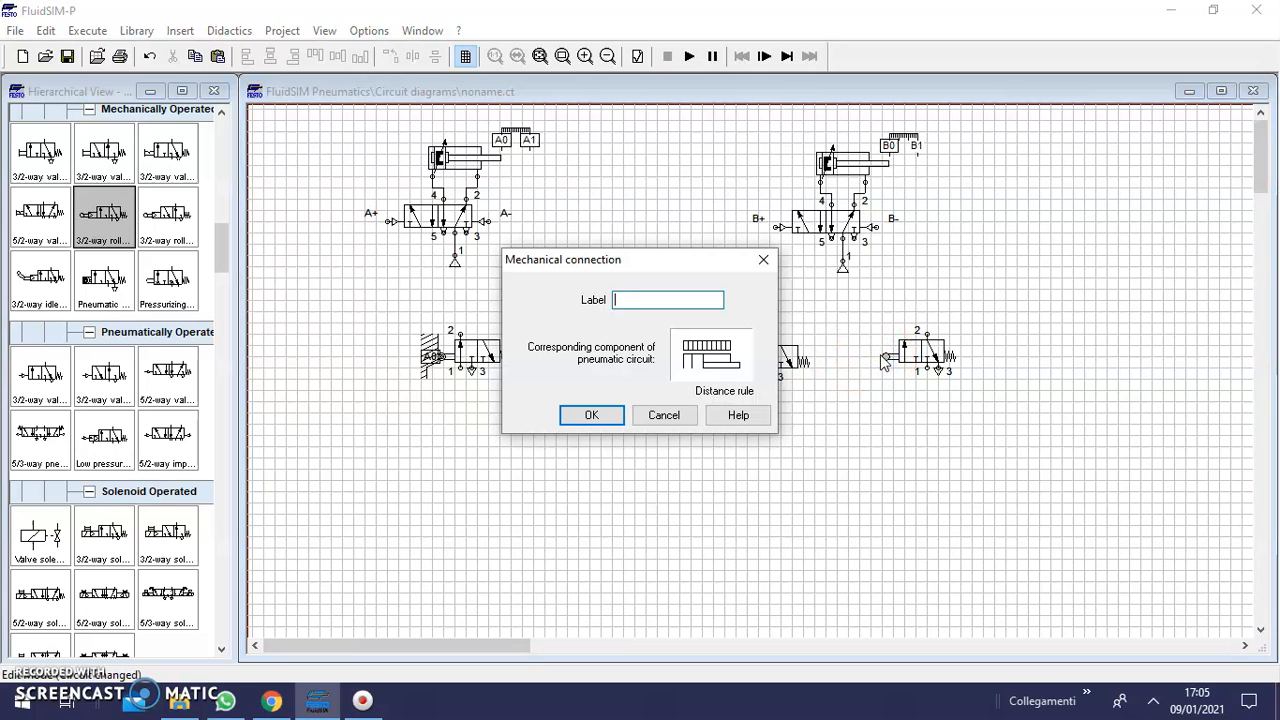
pyautogui.click(591, 415)
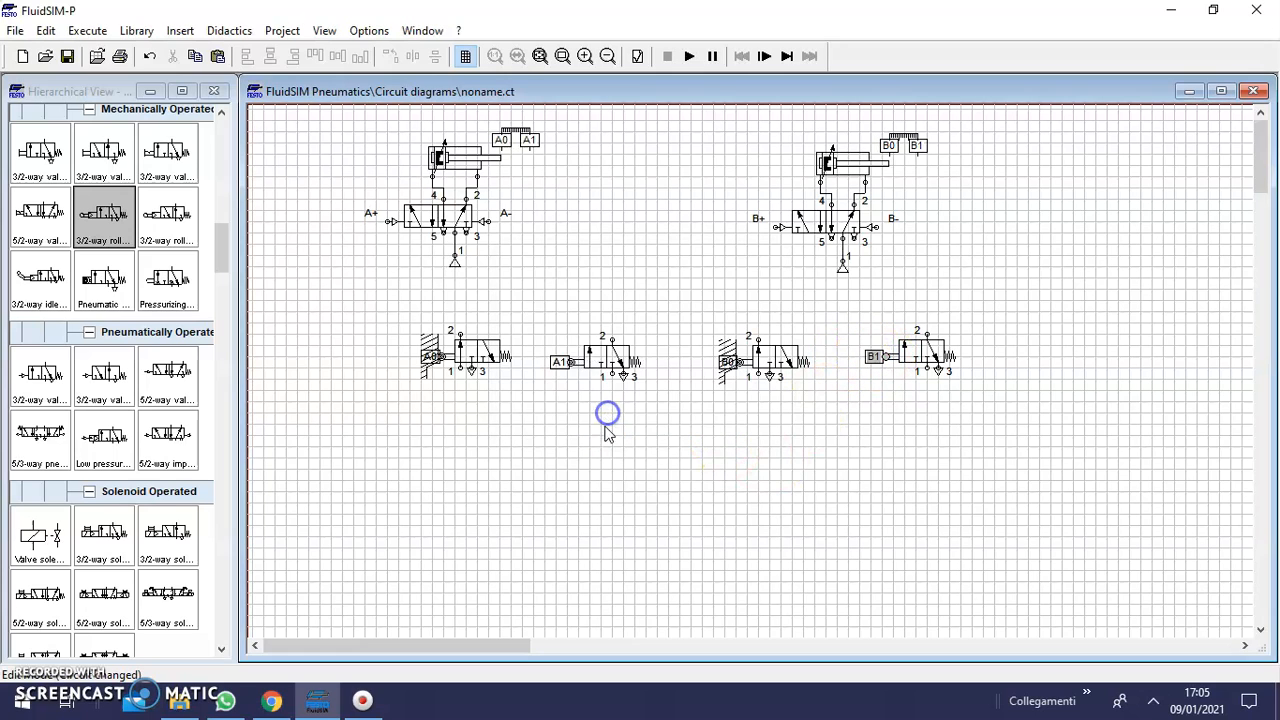
# - Move the row of four roller lever valves up and to the right, just below the cylinder circuits
pyautogui.moveTo(371, 308); pyautogui.dragTo(986, 406)
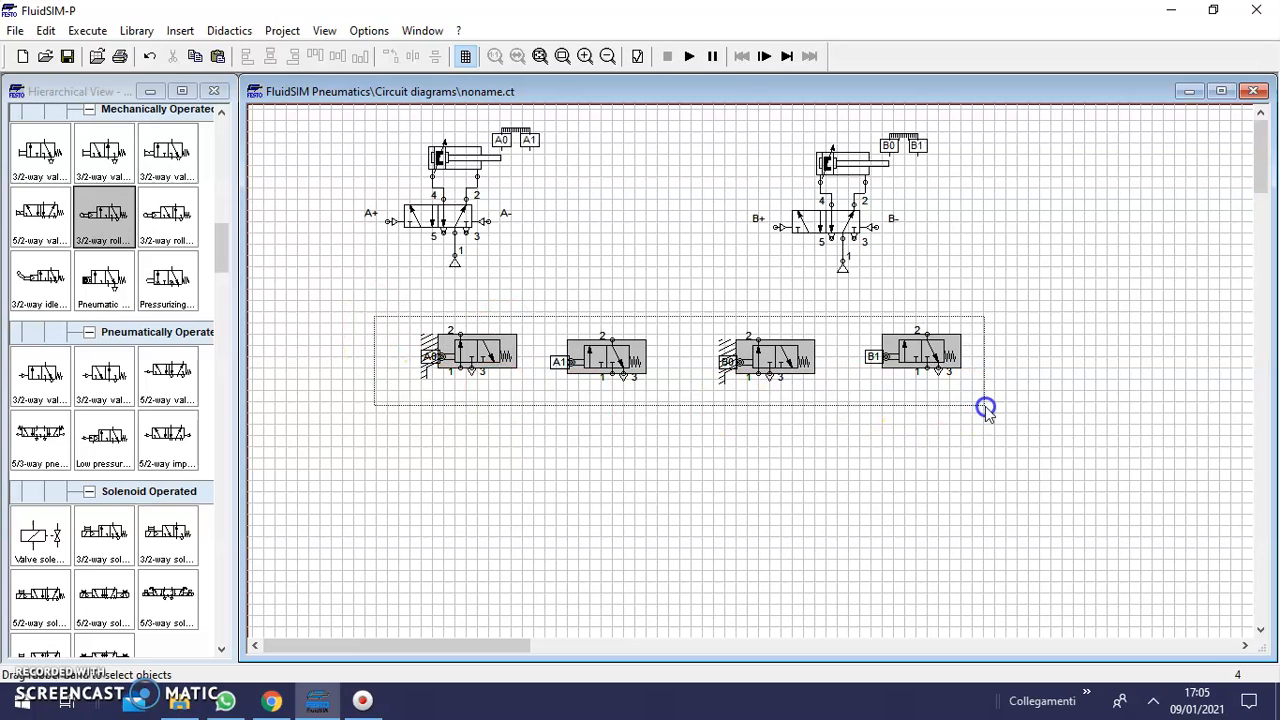
pyautogui.moveTo(944, 361); pyautogui.dragTo(1010, 295)
pyautogui.click(1023, 391)
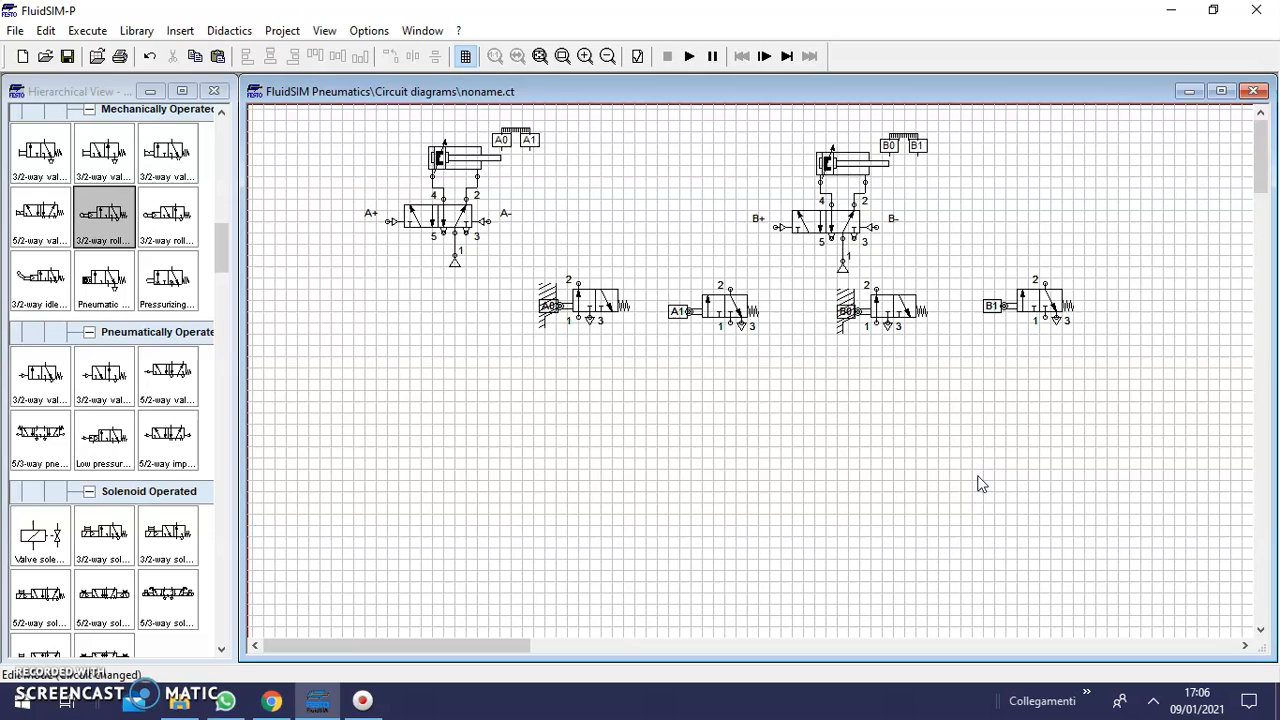
# - Place two manually actuated 3/2-way valves with spring return side by side below the first cylinder circuit
pyautogui.click(229, 246)
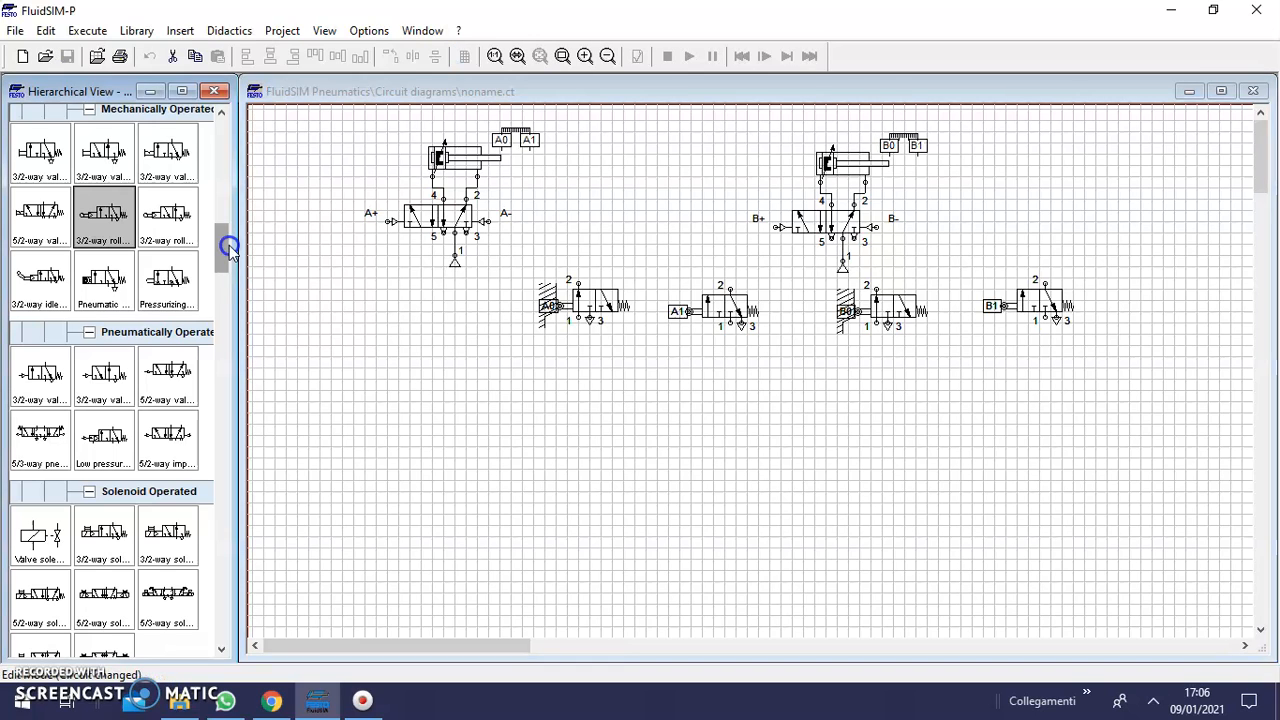
pyautogui.moveTo(229, 250); pyautogui.dragTo(231, 233)
pyautogui.moveTo(40, 330); pyautogui.dragTo(442, 505)
pyautogui.click(596, 514)
pyautogui.moveTo(40, 330); pyautogui.dragTo(541, 497)
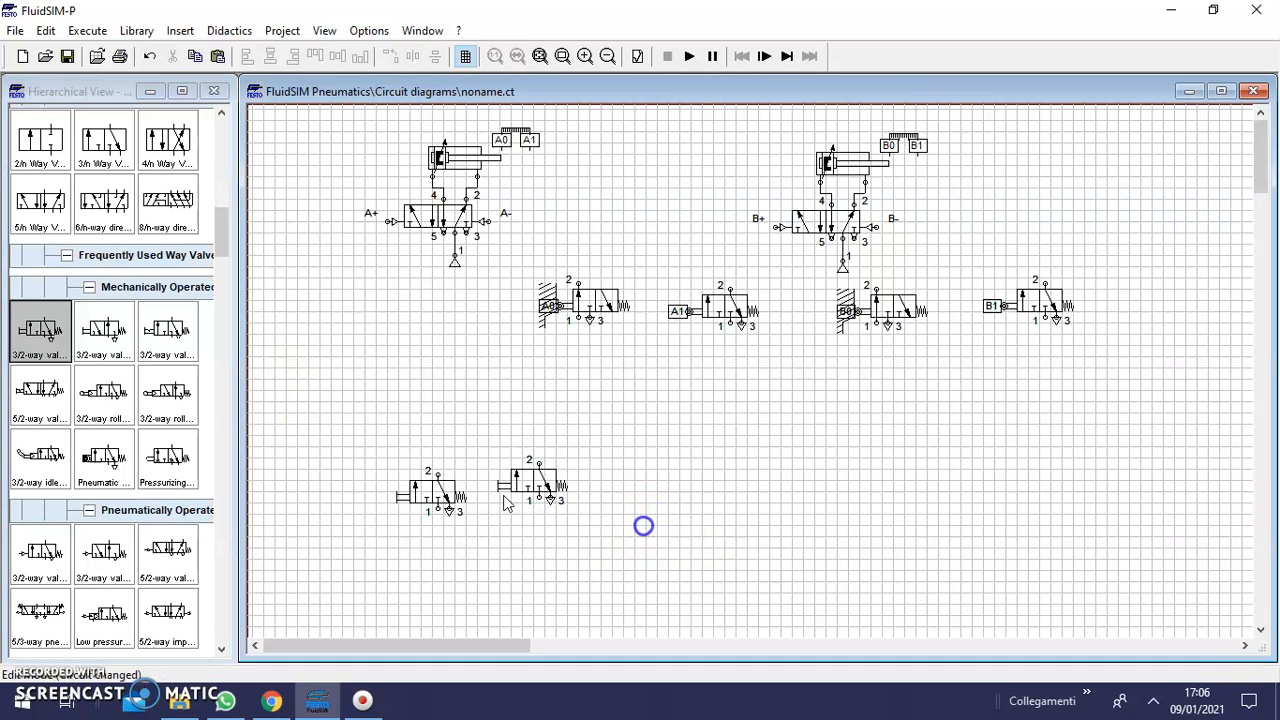
pyautogui.moveTo(363, 437); pyautogui.dragTo(650, 535)
pyautogui.moveTo(543, 490); pyautogui.dragTo(505, 441)
pyautogui.click(573, 507)
pyautogui.moveTo(576, 495); pyautogui.dragTo(482, 441)
pyautogui.click(609, 528)
# - Duplicate the two manually actuated 3/2-way valves and place the copied pair in the lower right of the drawing
pyautogui.moveTo(586, 509); pyautogui.dragTo(289, 388)
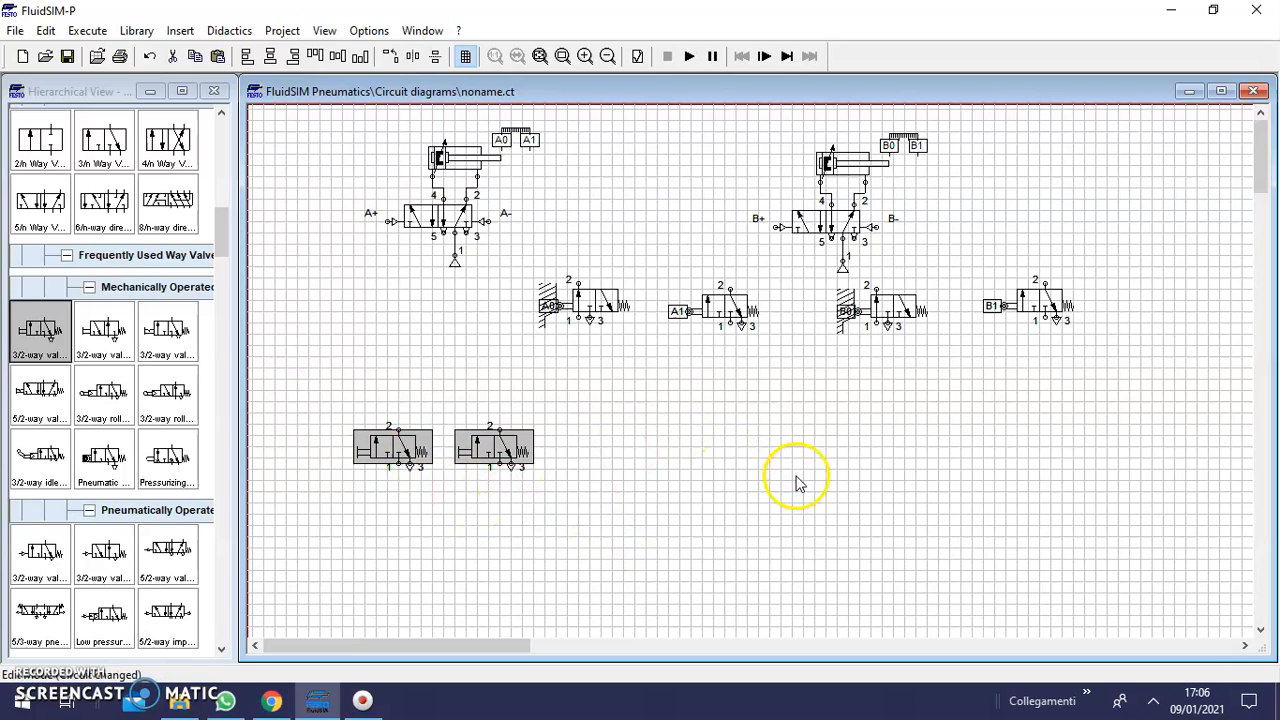
pyautogui.click(911, 471)
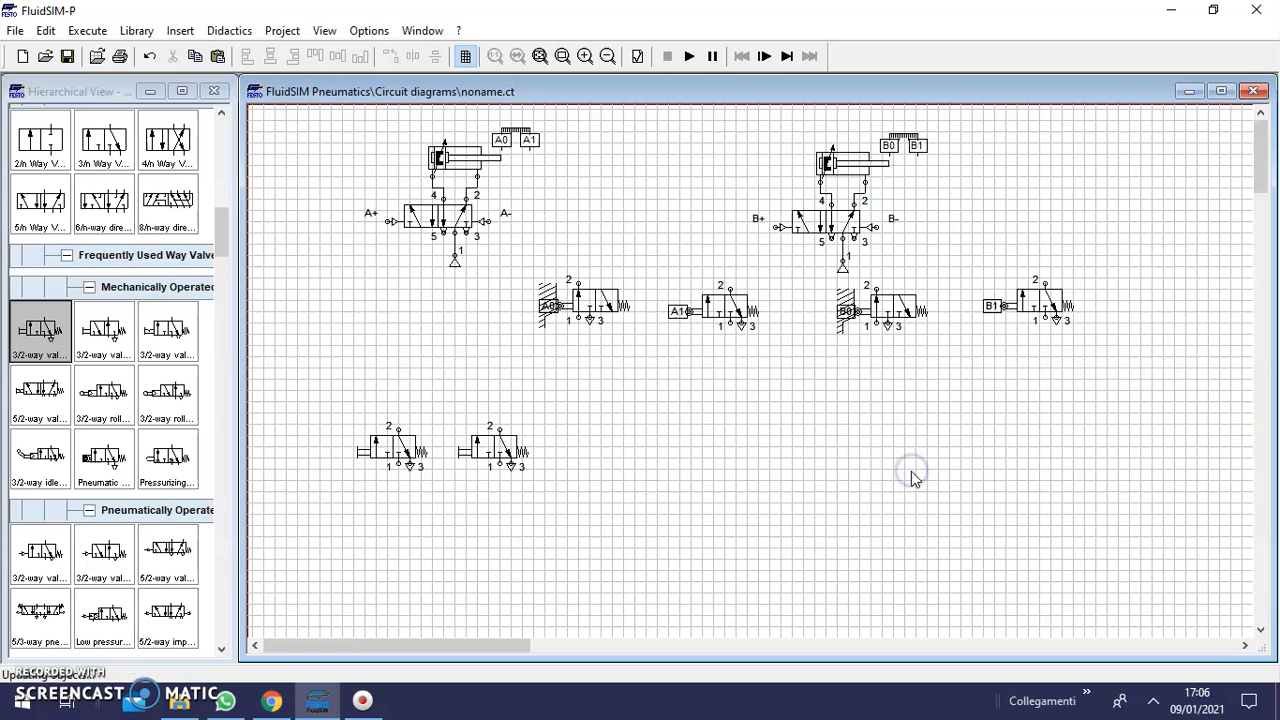
pyautogui.hotkey('ctrl', 'v')
pyautogui.moveTo(690, 400); pyautogui.dragTo(998, 575)
# - Move the original pair of manually actuated valves up beside the A0 roller lever valve, under the first cylinder circuit
pyautogui.moveTo(314, 391); pyautogui.dragTo(586, 506)
pyautogui.moveTo(497, 455); pyautogui.dragTo(434, 334)
pyautogui.click(493, 445)
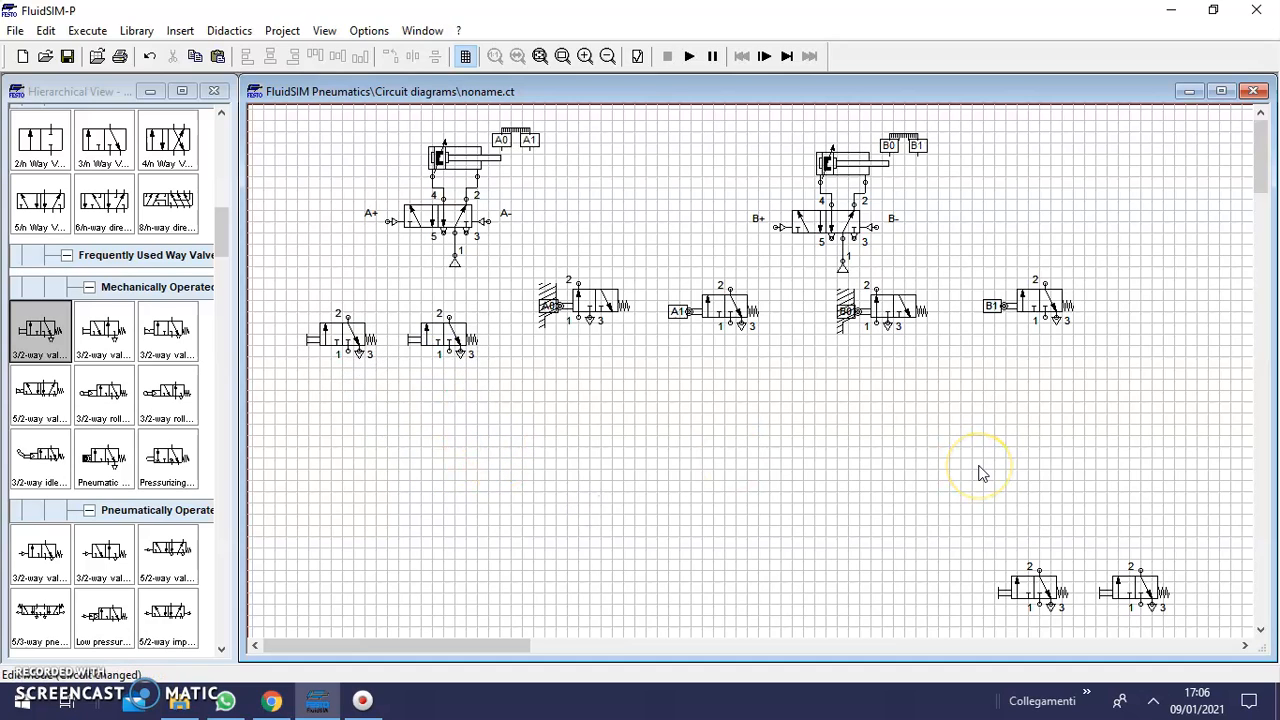
pyautogui.click(840, 497)
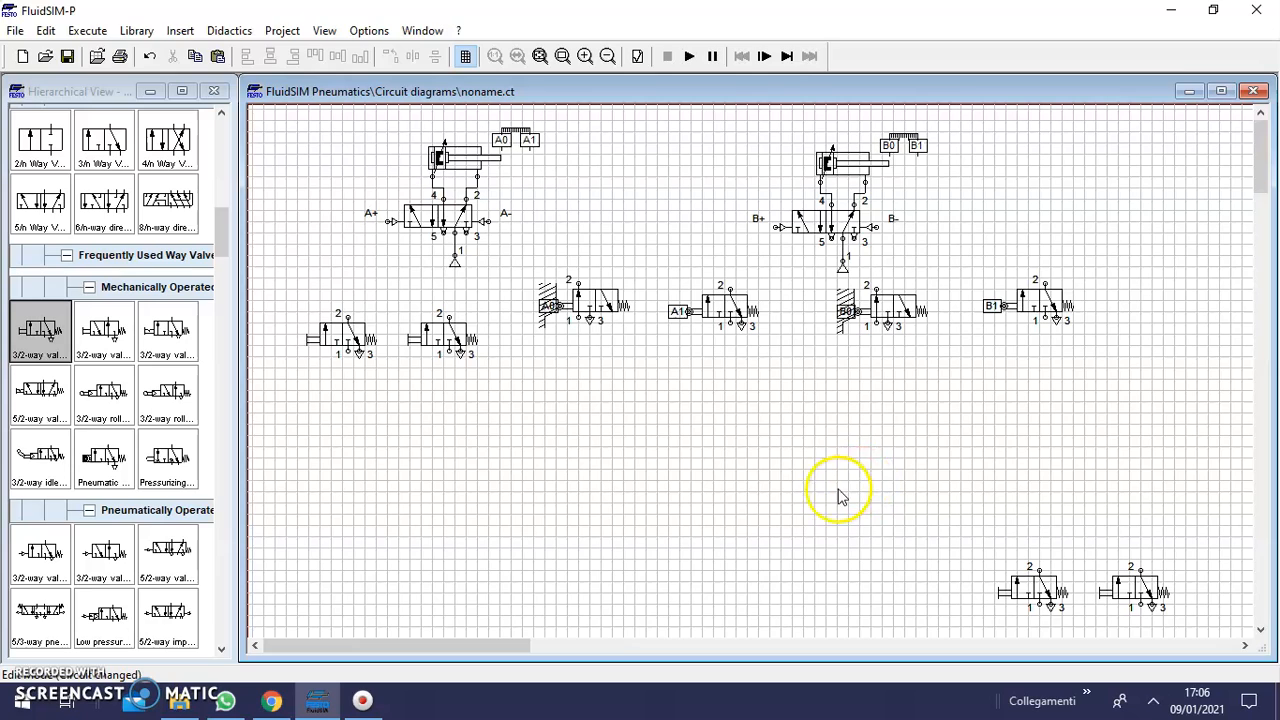
# - Copy the first cylinder's 5/2-way impulse valve and place the copy in the lower middle of the drawing
pyautogui.click(218, 248)
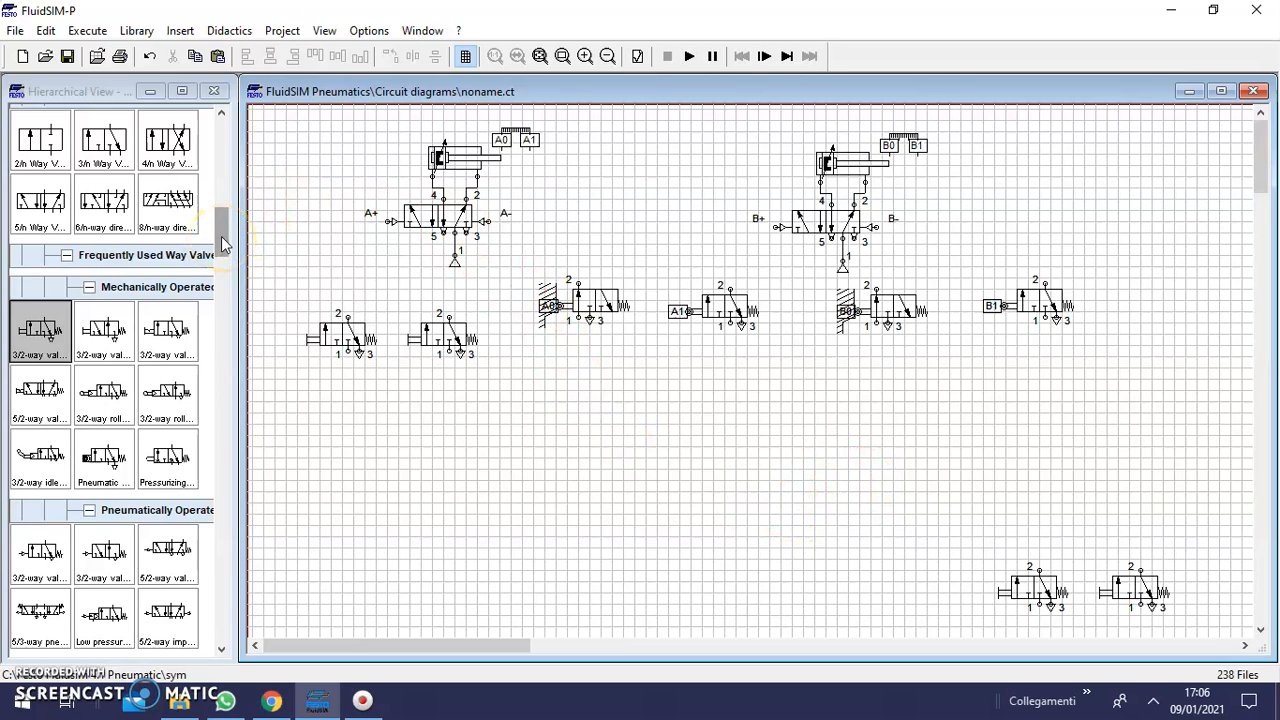
pyautogui.click(441, 222)
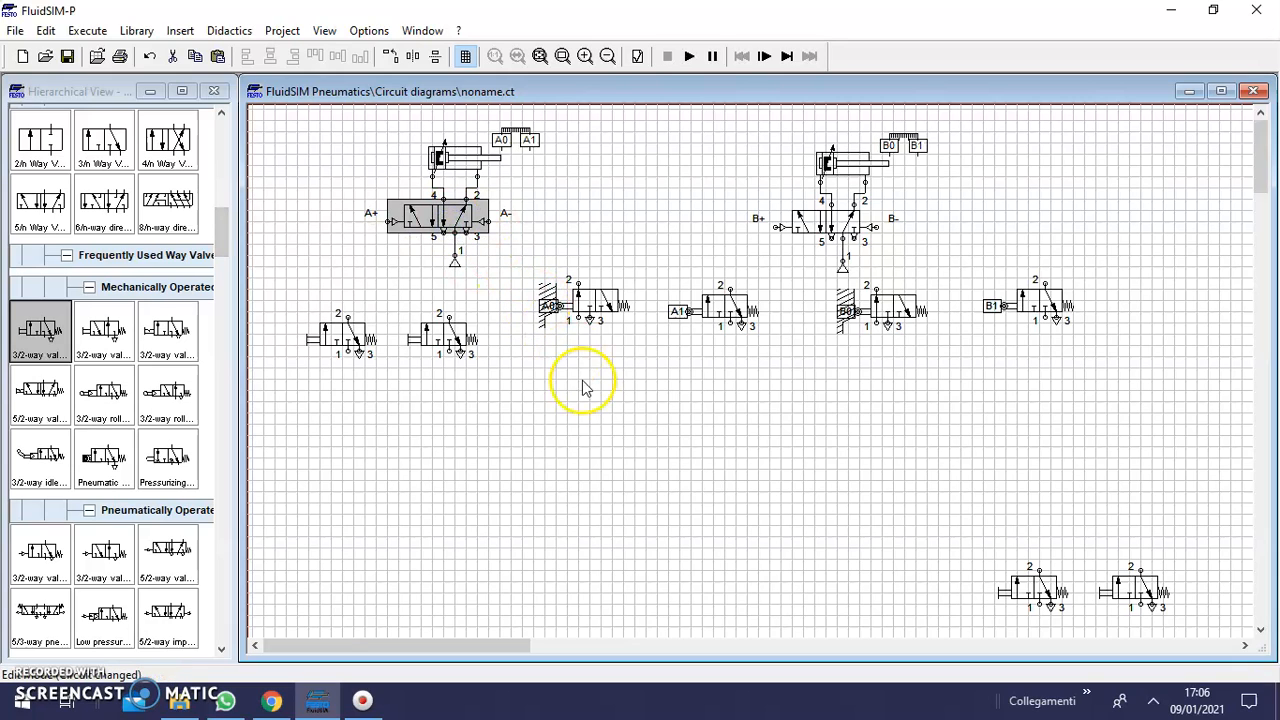
pyautogui.click(695, 585)
pyautogui.hotkey('ctrl', 'v')
pyautogui.moveTo(760, 422); pyautogui.dragTo(669, 567)
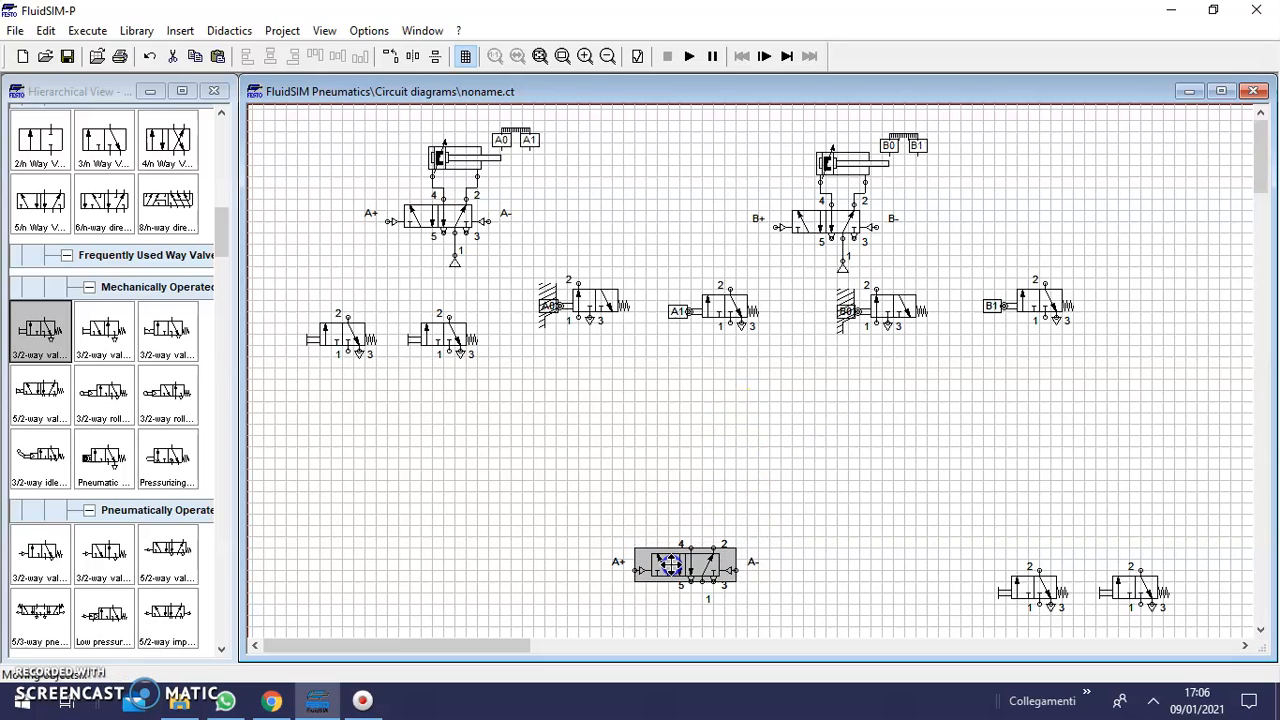
pyautogui.click(818, 558)
# - Add a compressed air supply and attach it to connection 1 of the copied impulse valve
pyautogui.moveTo(229, 251); pyautogui.dragTo(229, 155)
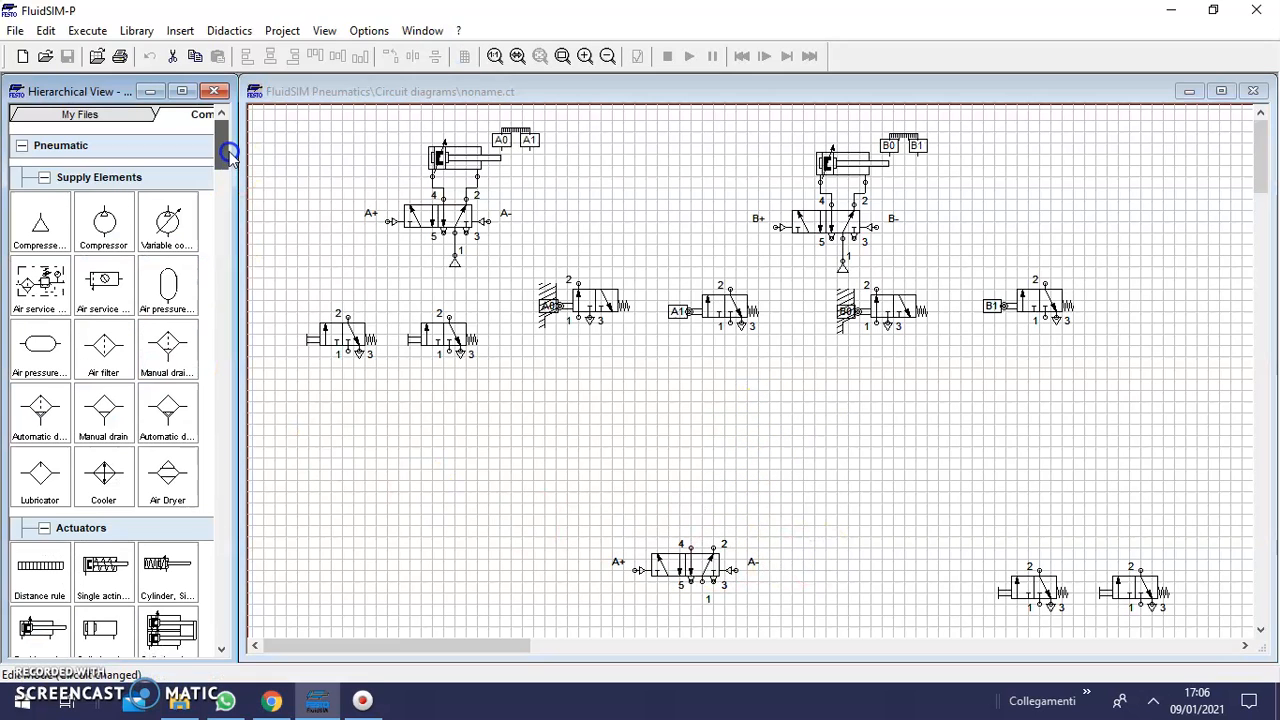
pyautogui.moveTo(40, 222); pyautogui.dragTo(722, 712)
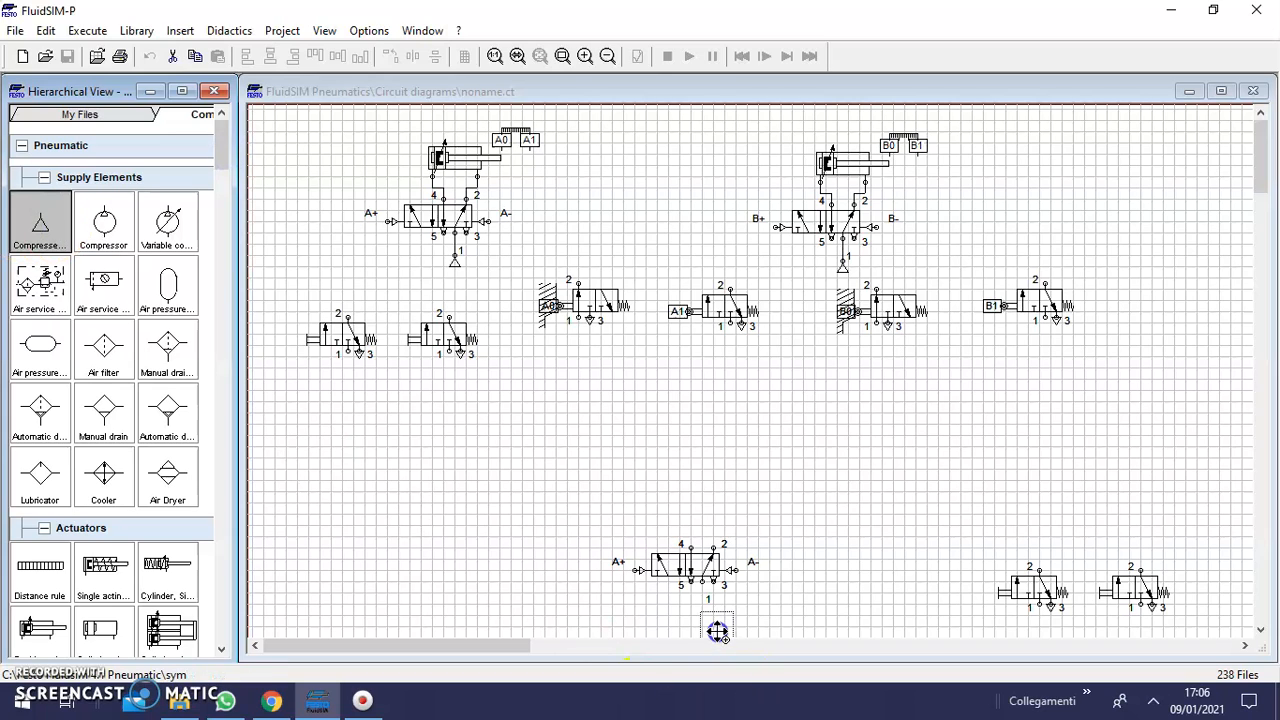
pyautogui.moveTo(703, 608); pyautogui.dragTo(702, 580)
pyautogui.click(769, 592)
# - Set the terminators of connections 3 and 5 on the copied impulse valve to the stemmed exhaust triangle
pyautogui.click(718, 583)
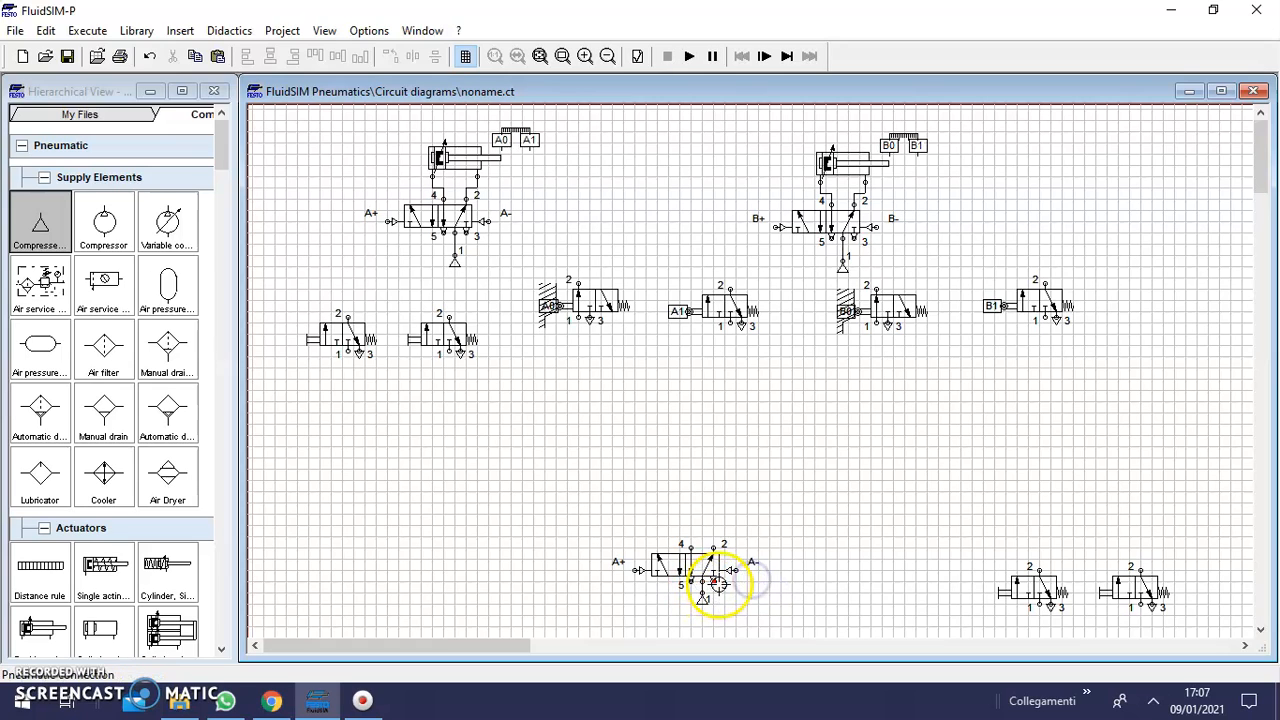
pyautogui.doubleClick(718, 581)
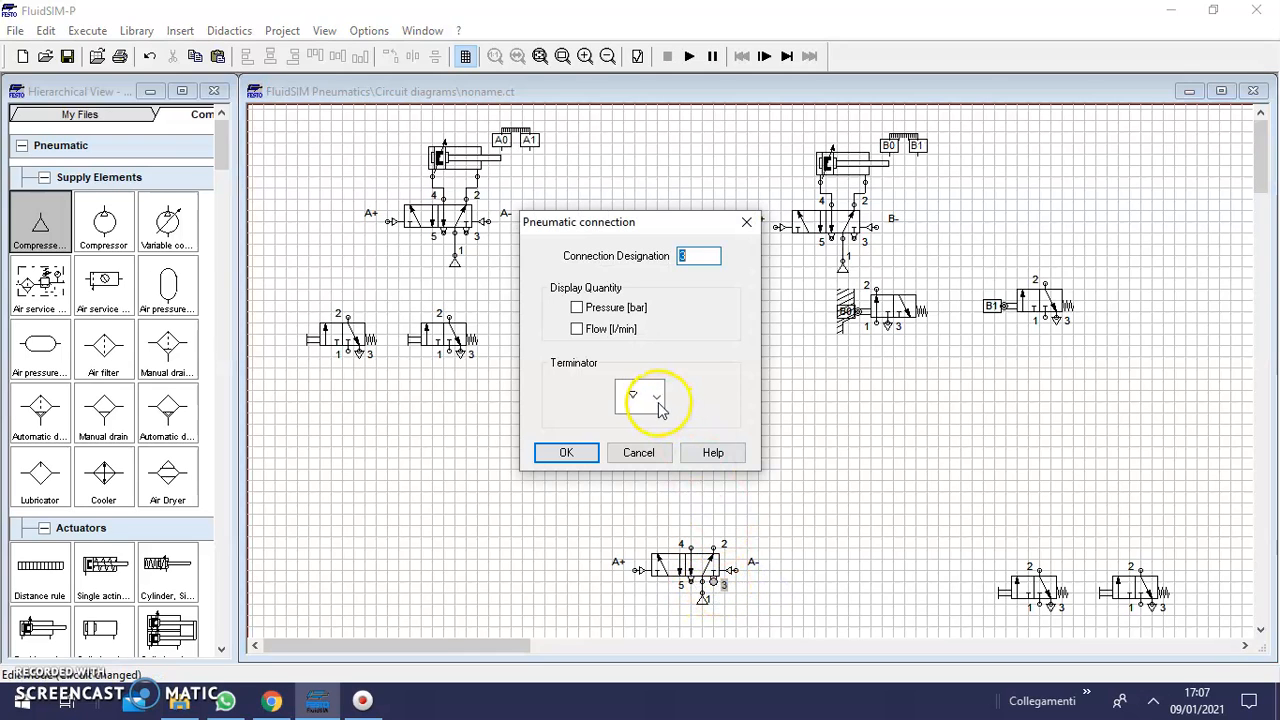
pyautogui.click(656, 399)
pyautogui.click(632, 520)
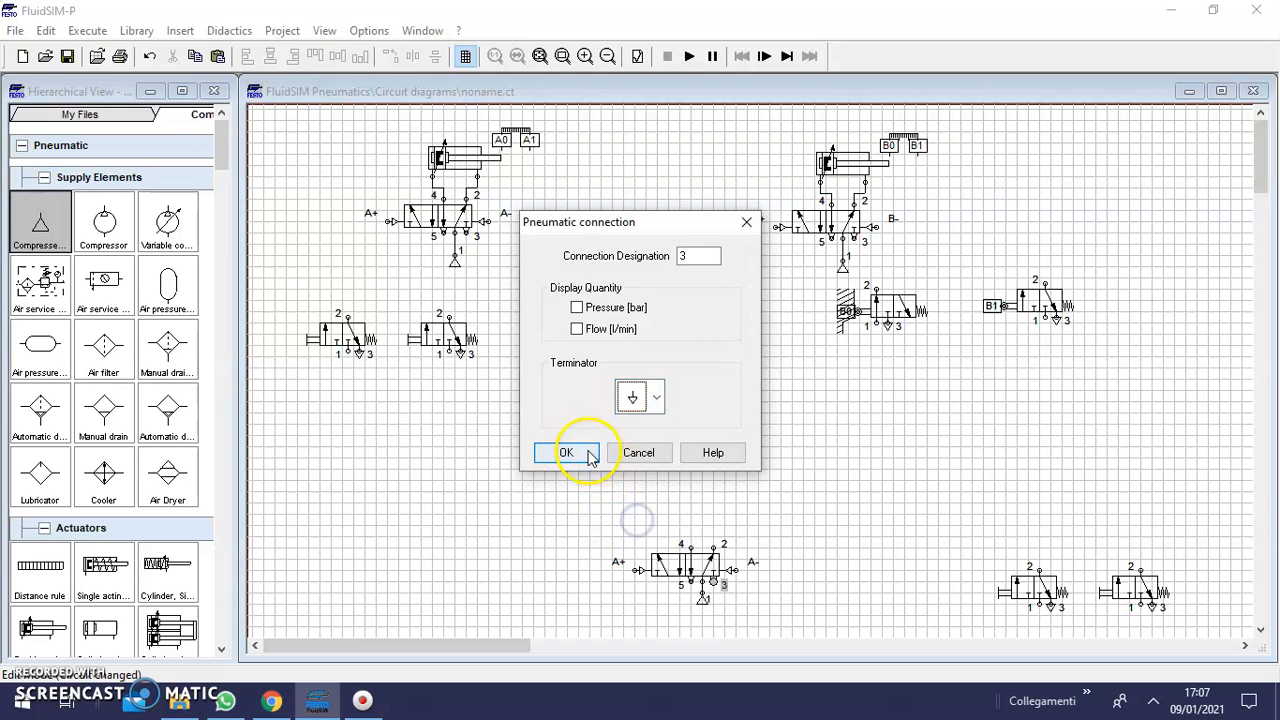
pyautogui.click(566, 453)
pyautogui.doubleClick(691, 580)
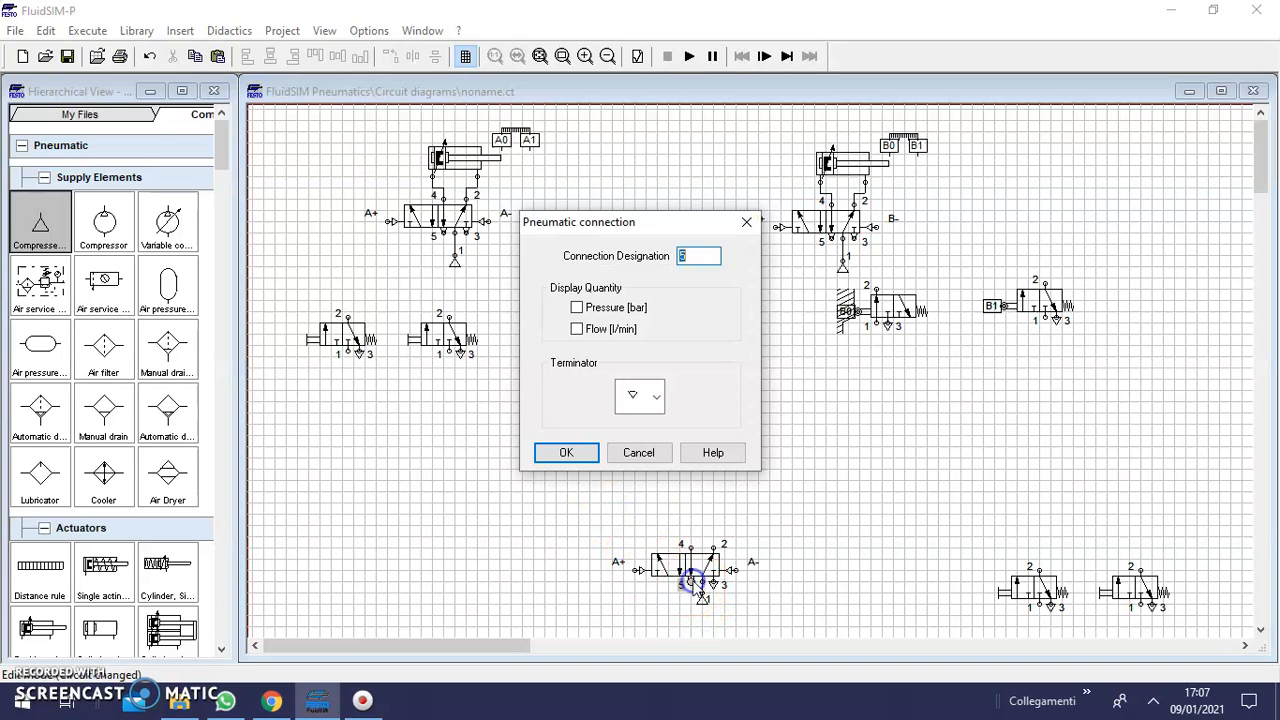
pyautogui.click(654, 400)
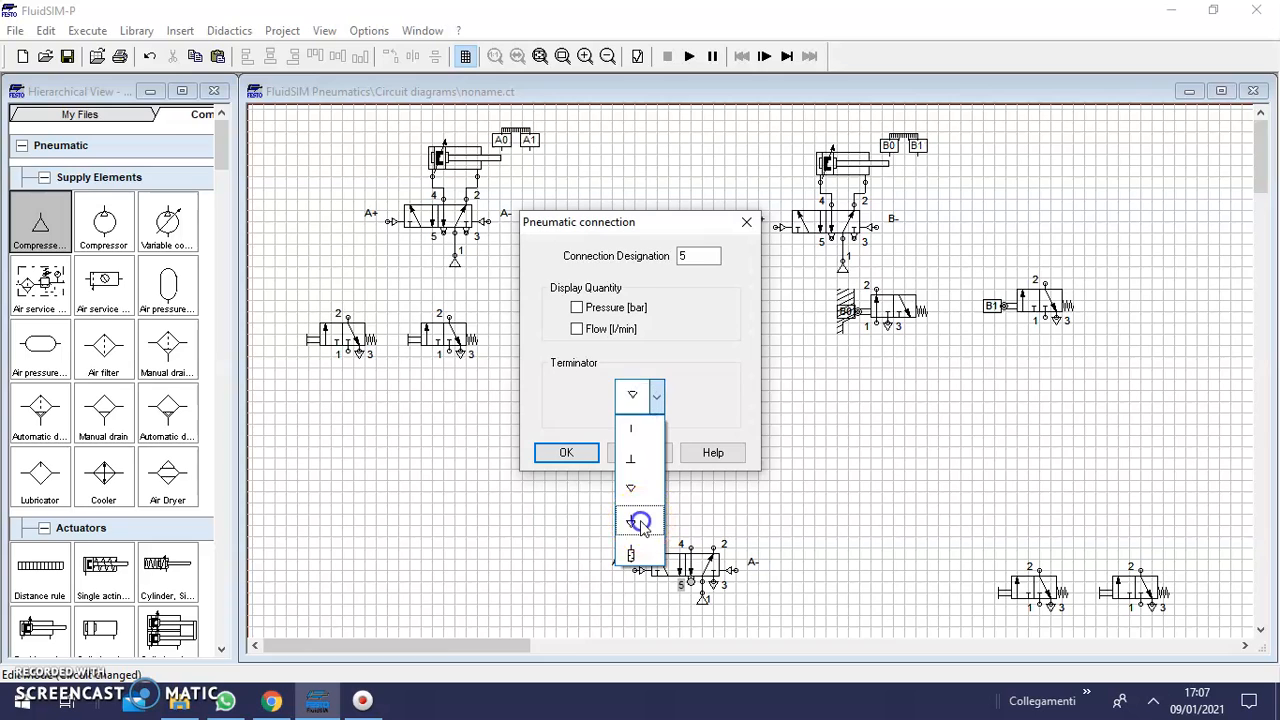
pyautogui.click(636, 520)
pyautogui.click(587, 453)
pyautogui.click(840, 451)
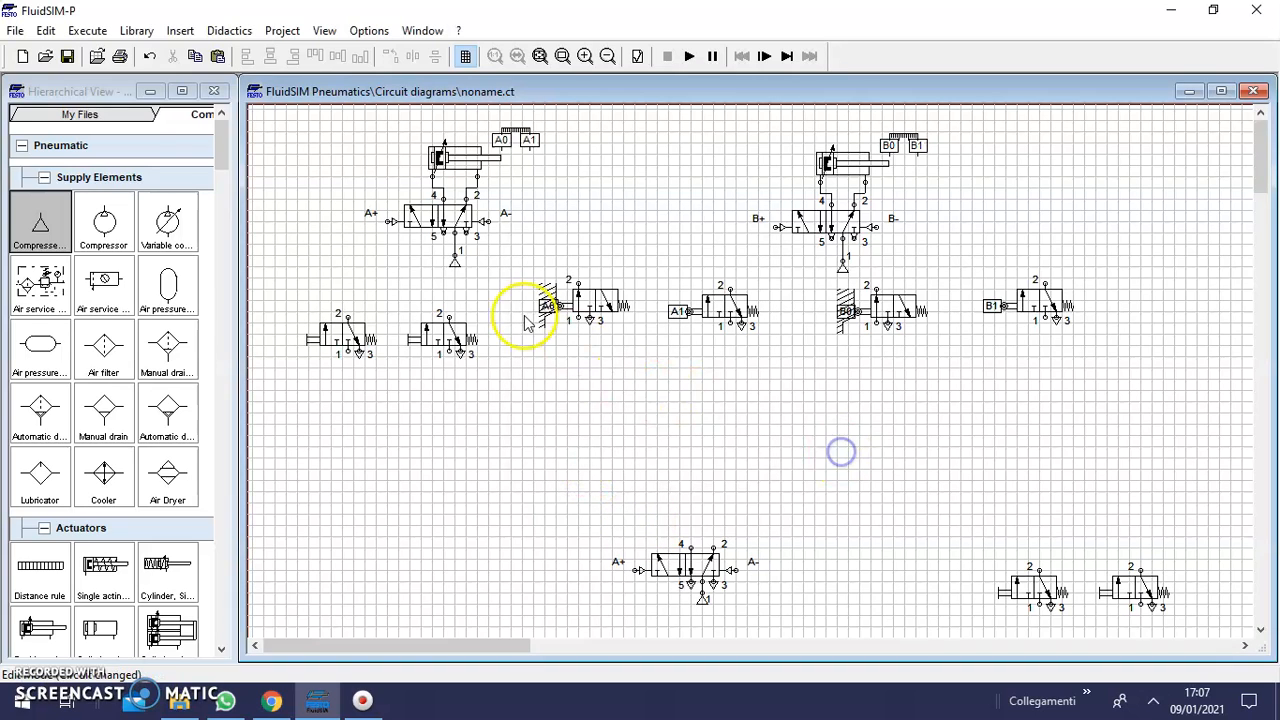
# - Set the terminators of connections 3 and 5 on the first cylinder's impulse valve to the stemmed exhaust triangle
pyautogui.doubleClick(465, 232)
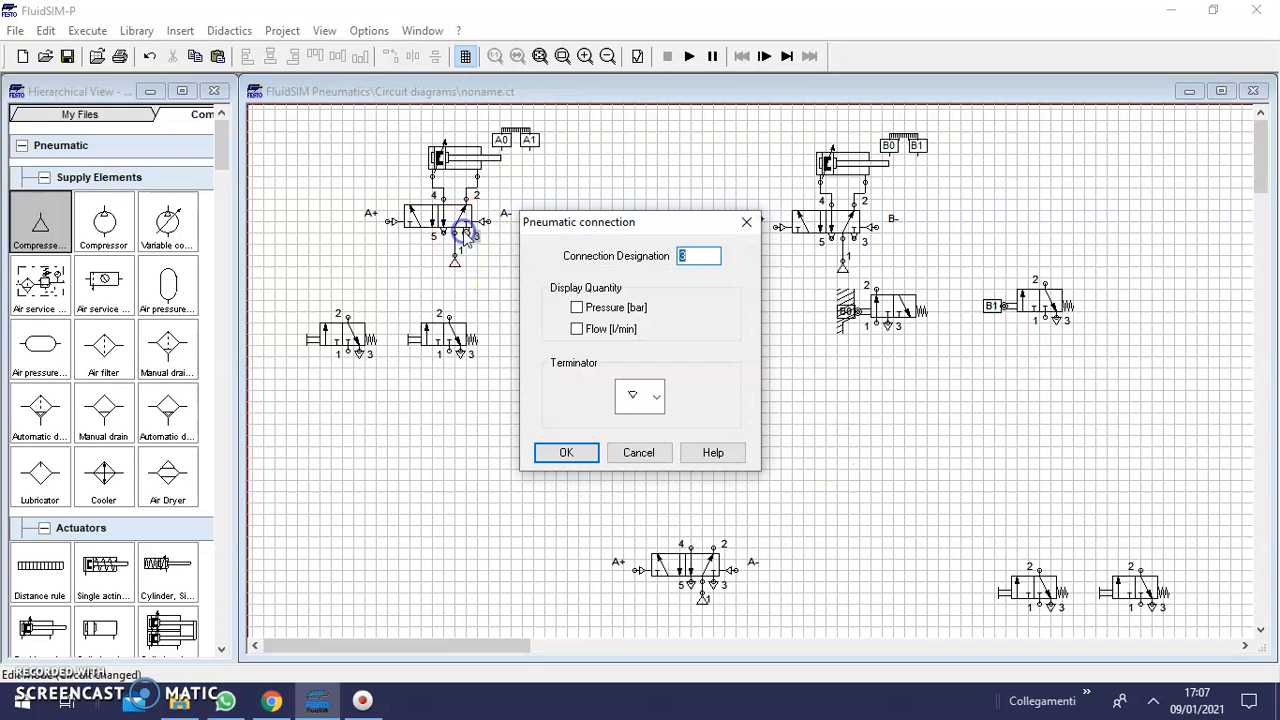
pyautogui.click(656, 398)
pyautogui.click(640, 523)
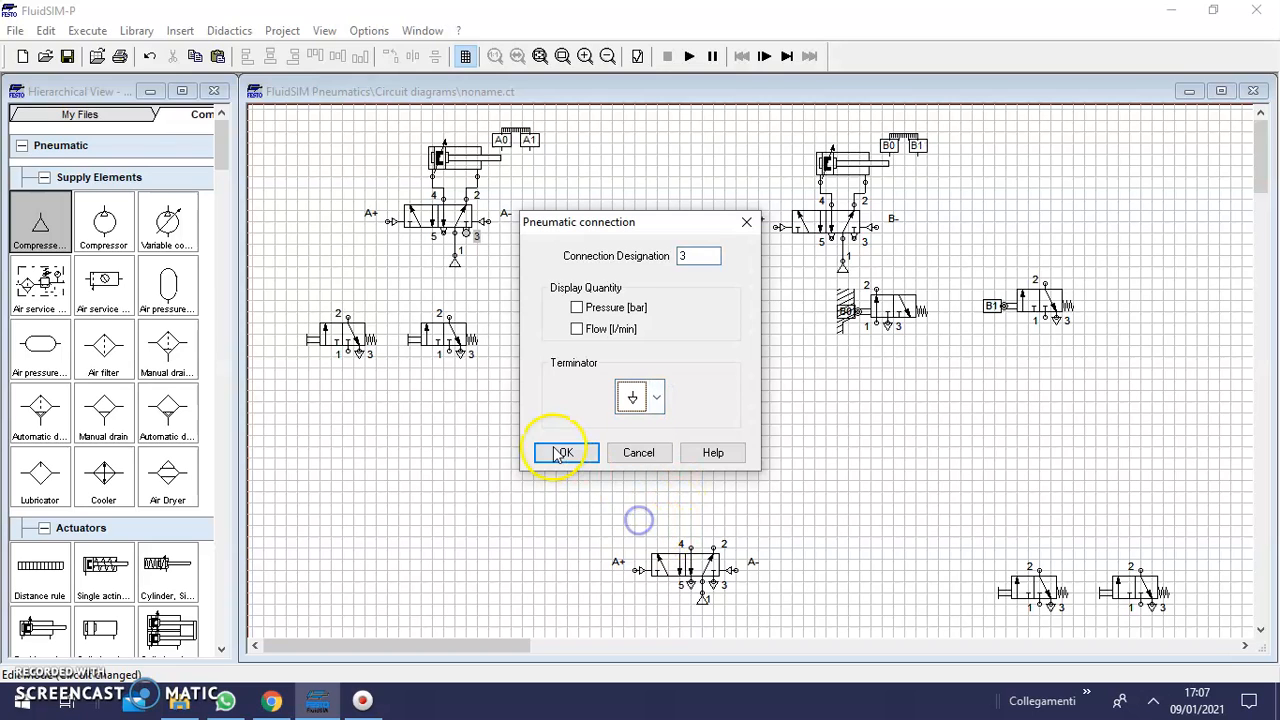
pyautogui.click(566, 452)
pyautogui.click(826, 453)
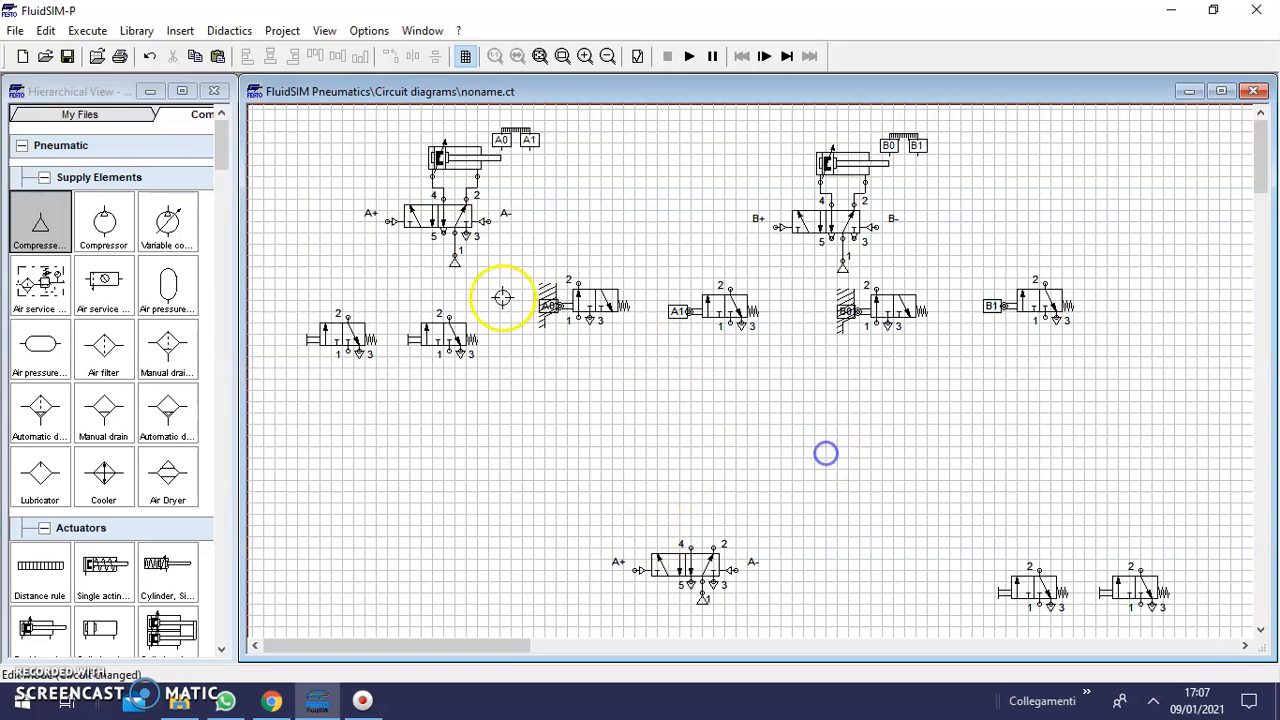
pyautogui.doubleClick(441, 232)
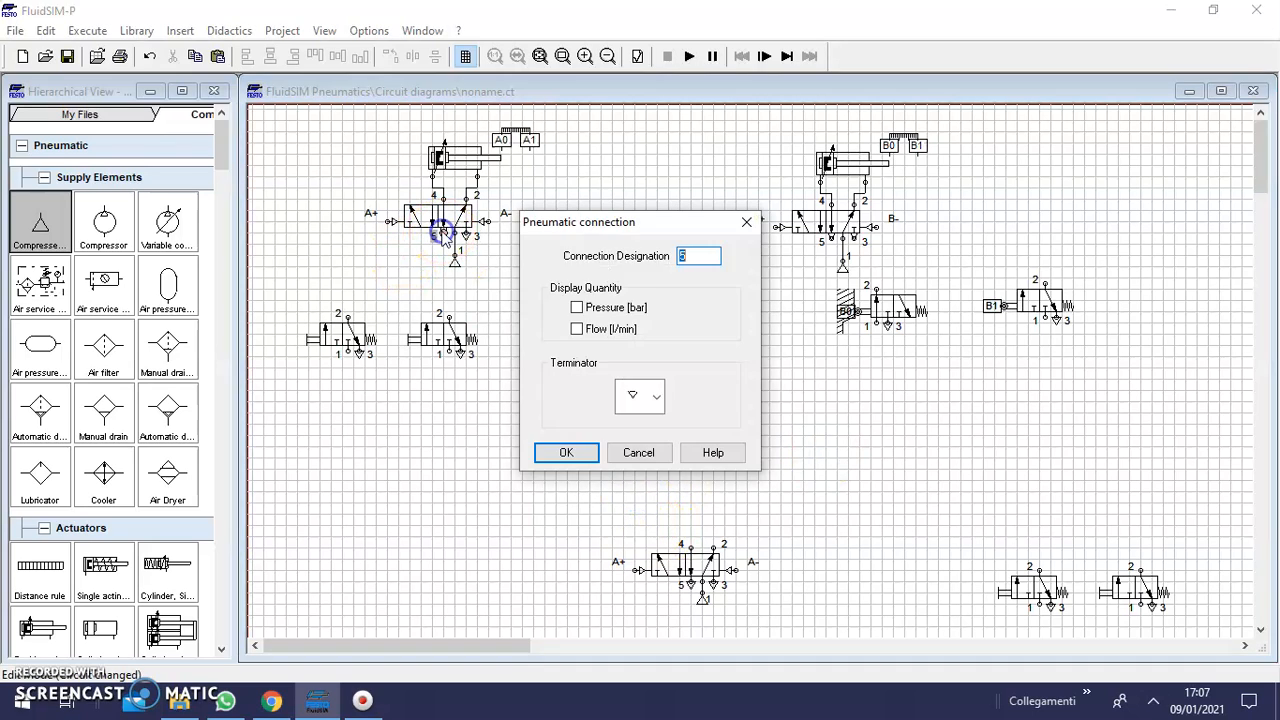
pyautogui.click(663, 402)
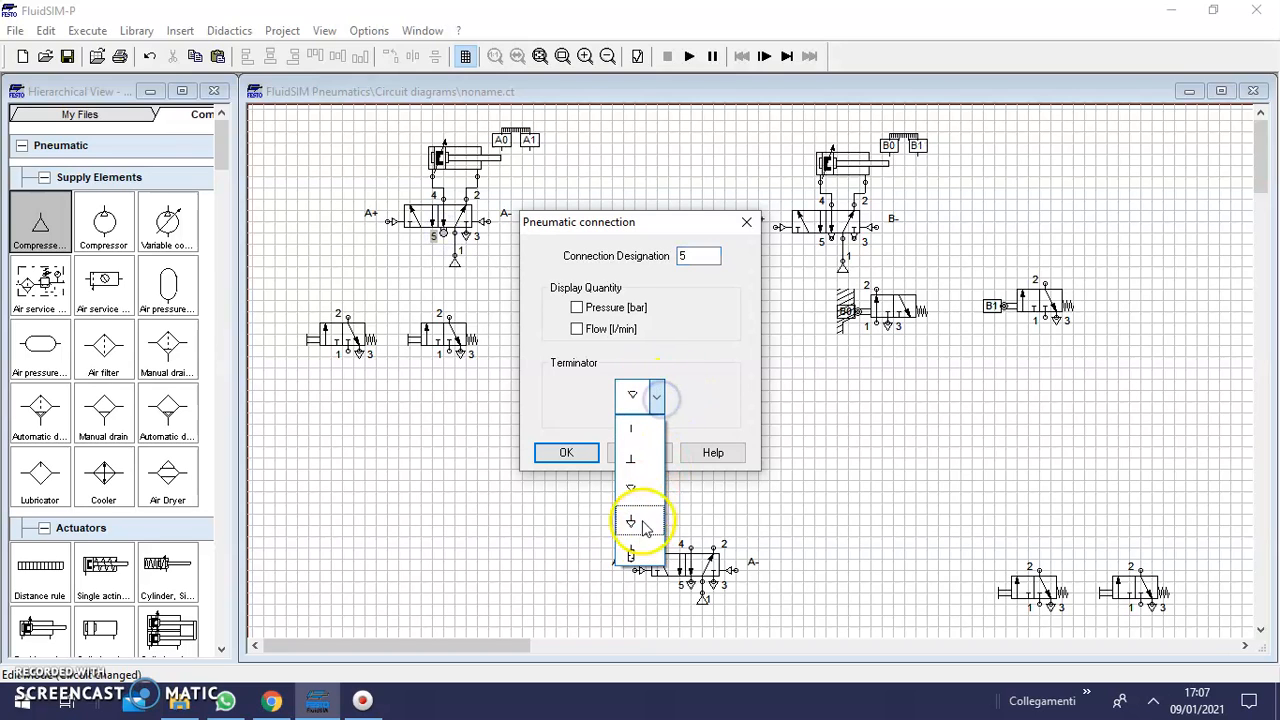
pyautogui.click(640, 522)
pyautogui.click(590, 458)
pyautogui.click(920, 480)
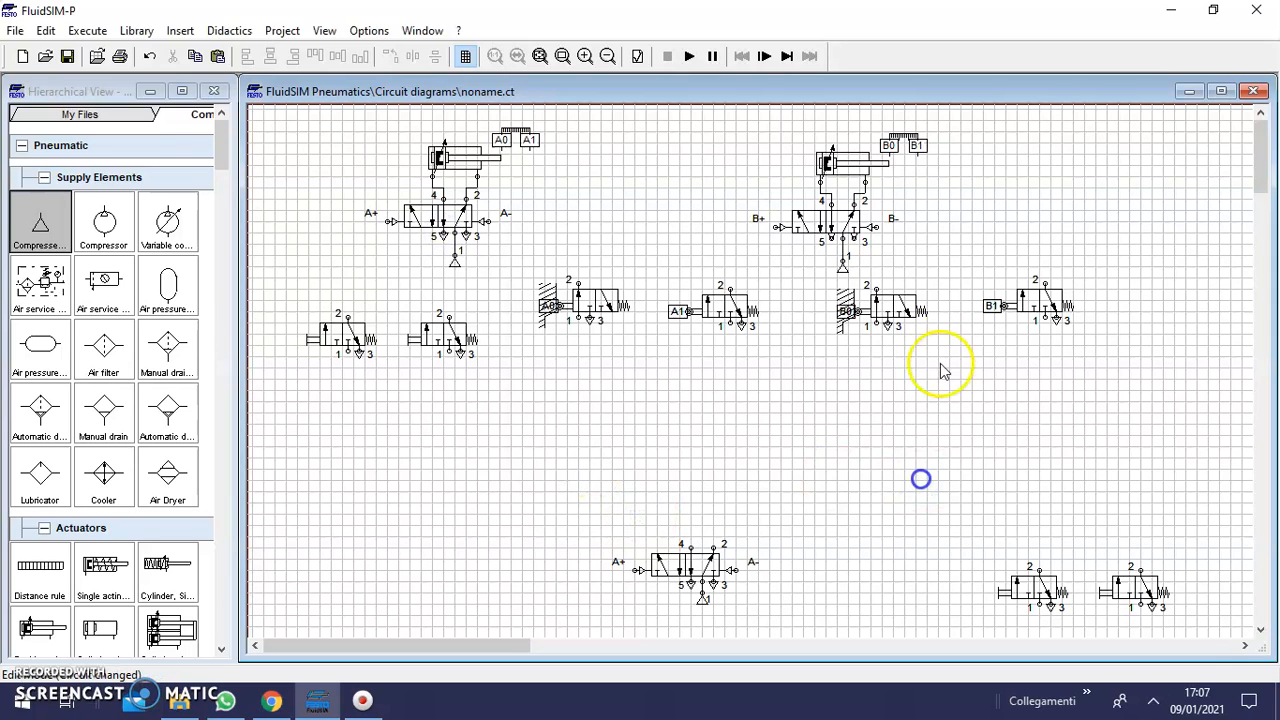
# - Set the terminators of connections 3 and 5 on the second cylinder's impulse valve to the stemmed exhaust triangle
pyautogui.doubleClick(855, 244)
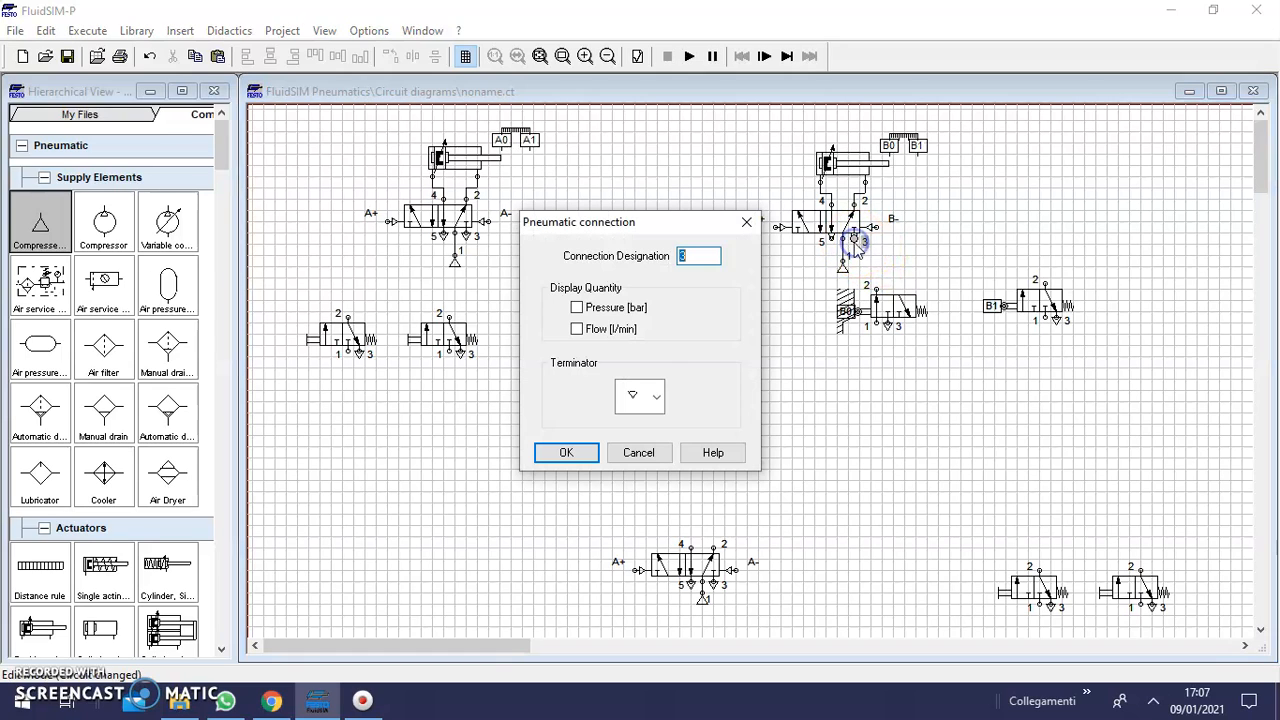
pyautogui.click(656, 397)
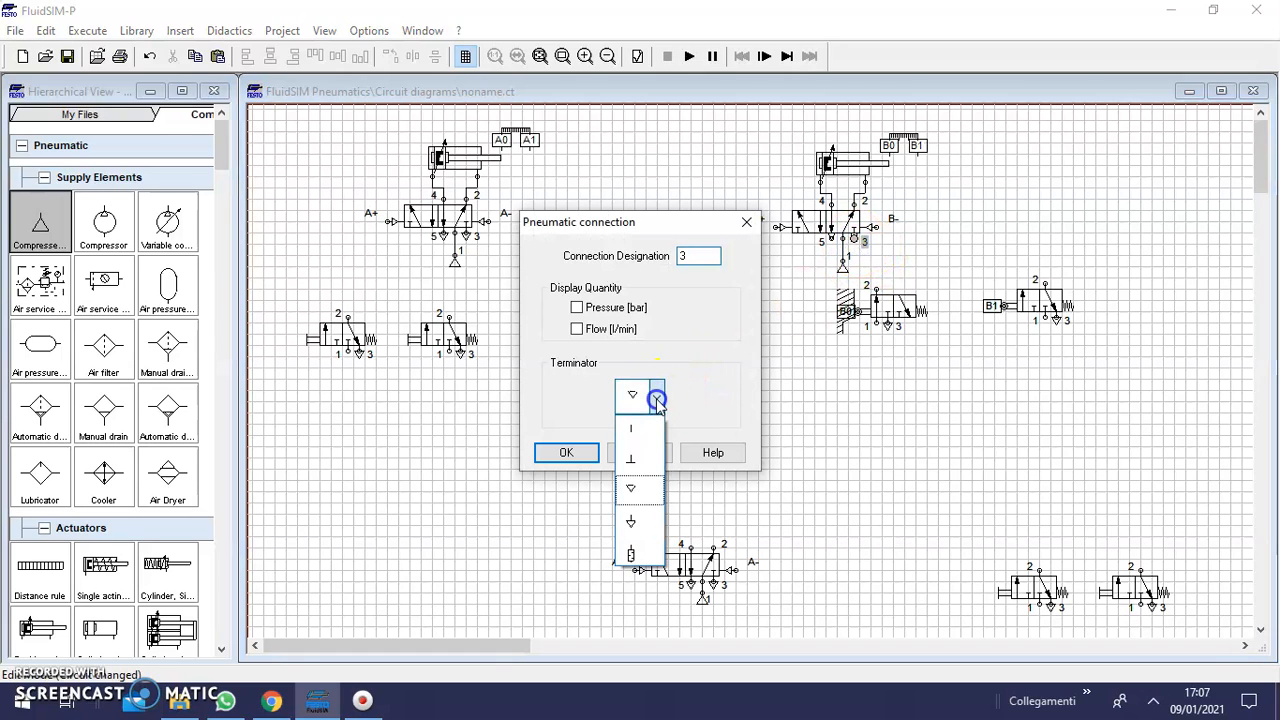
pyautogui.click(637, 528)
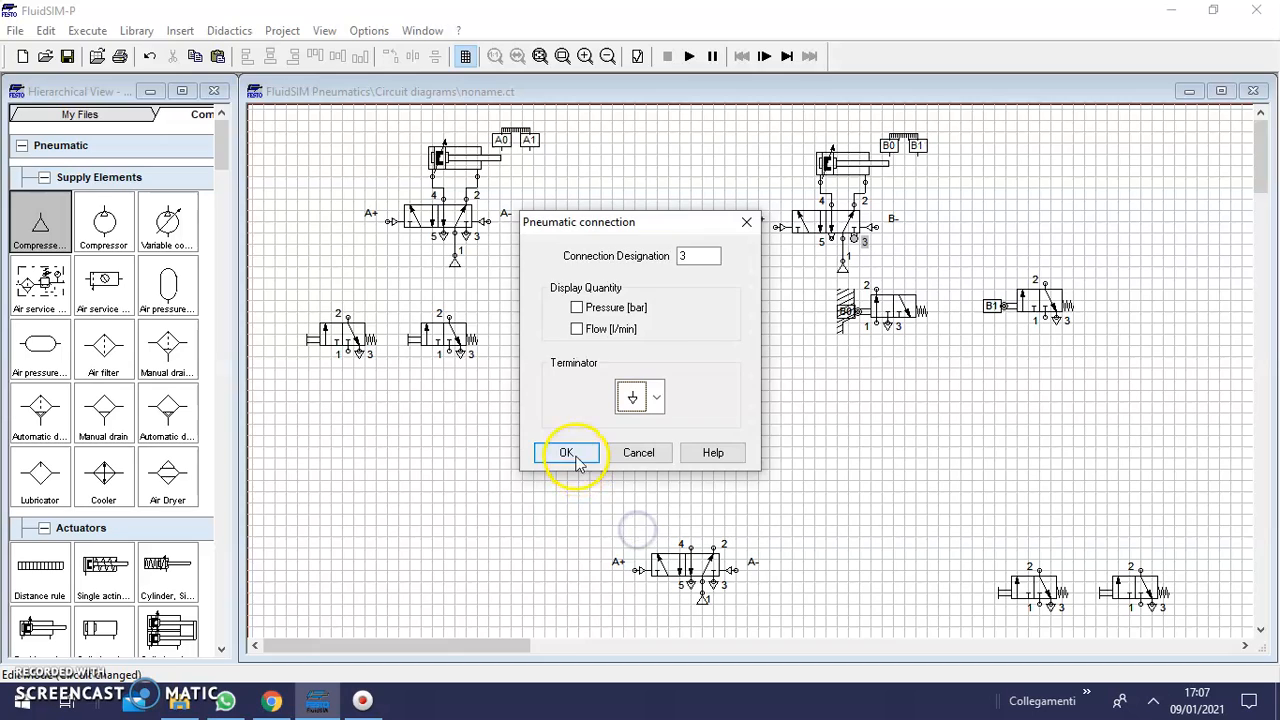
pyautogui.click(566, 452)
pyautogui.doubleClick(832, 240)
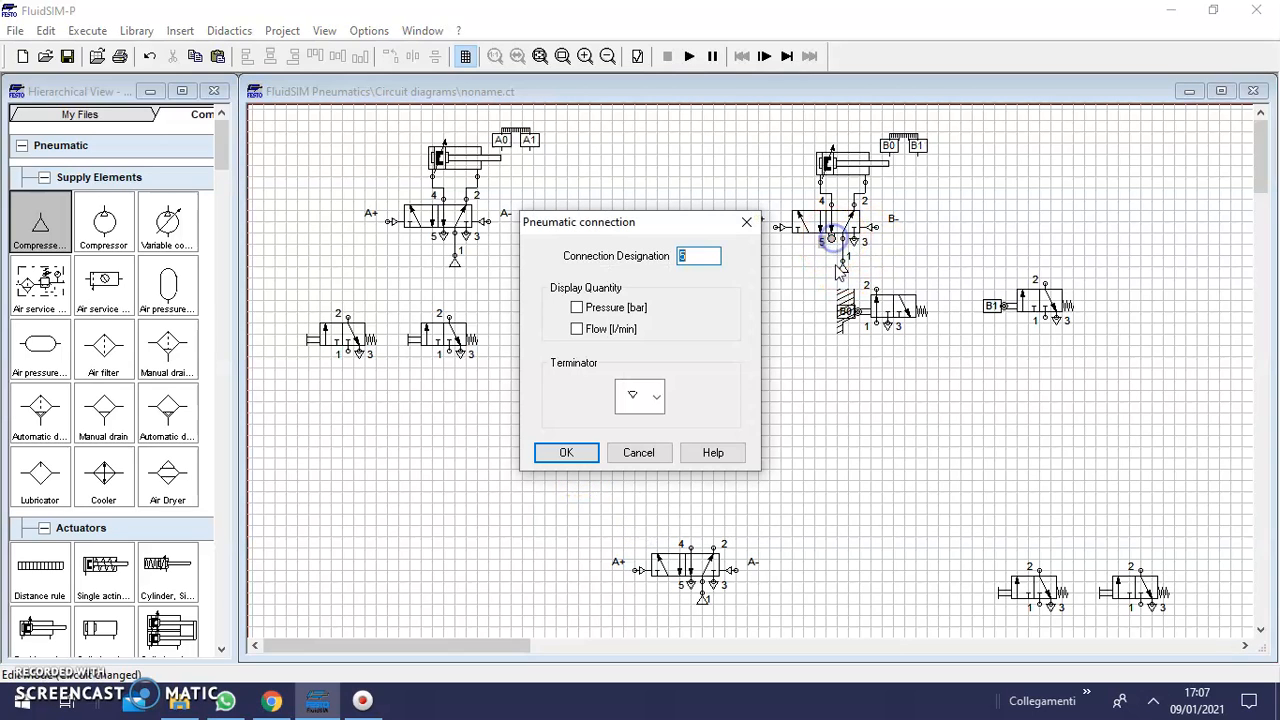
pyautogui.click(659, 396)
pyautogui.click(643, 527)
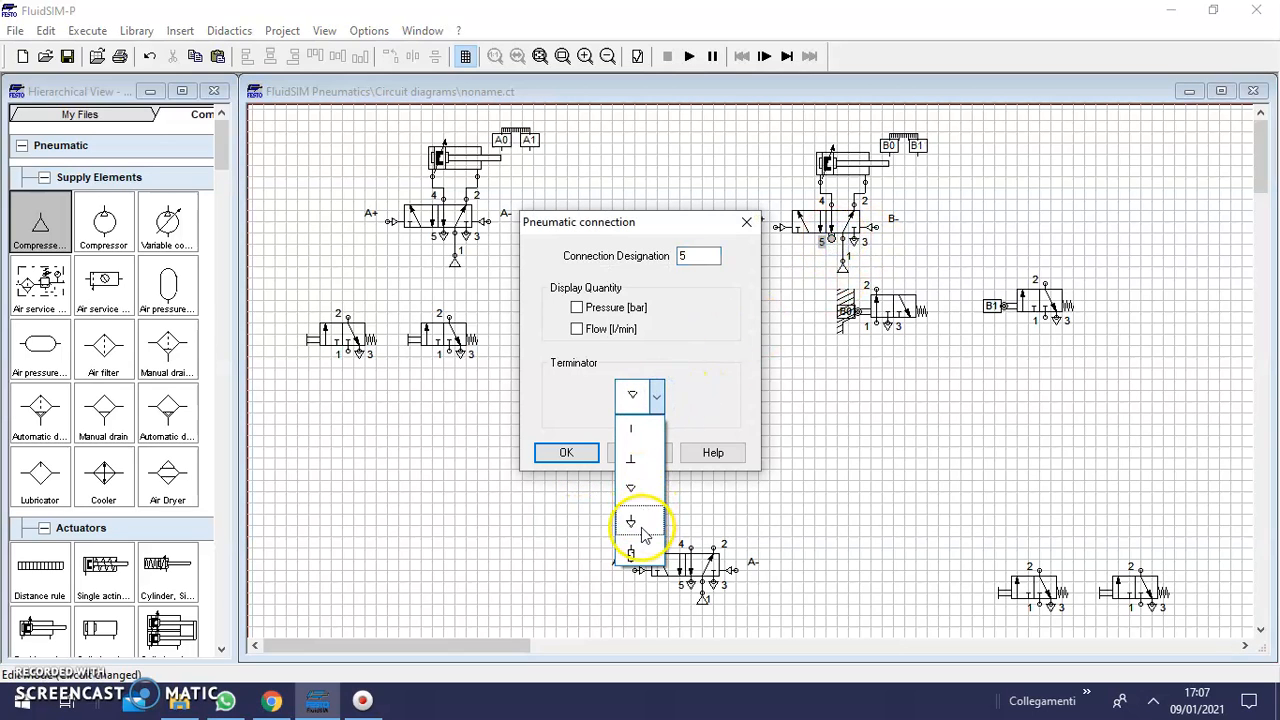
pyautogui.click(566, 452)
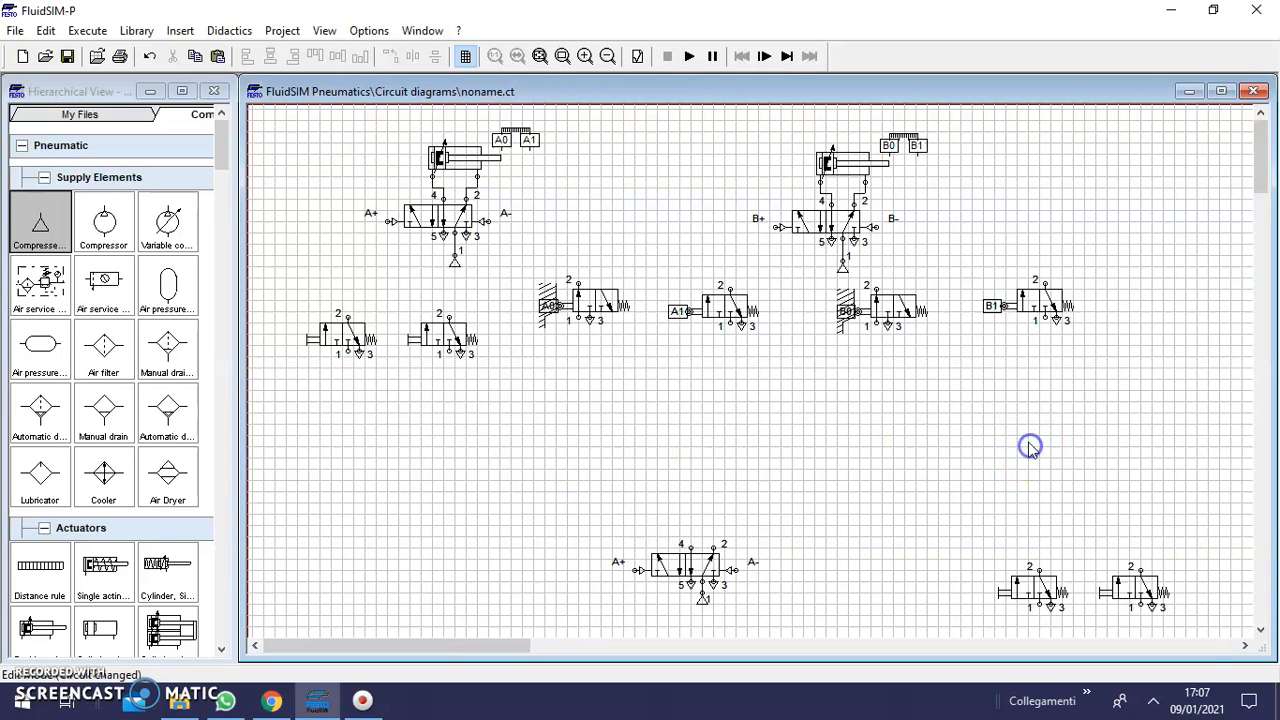
# - Move the two spare pushbutton valves beneath the copied impulse valve, one below each pilot connection
pyautogui.moveTo(1035, 595); pyautogui.dragTo(601, 617)
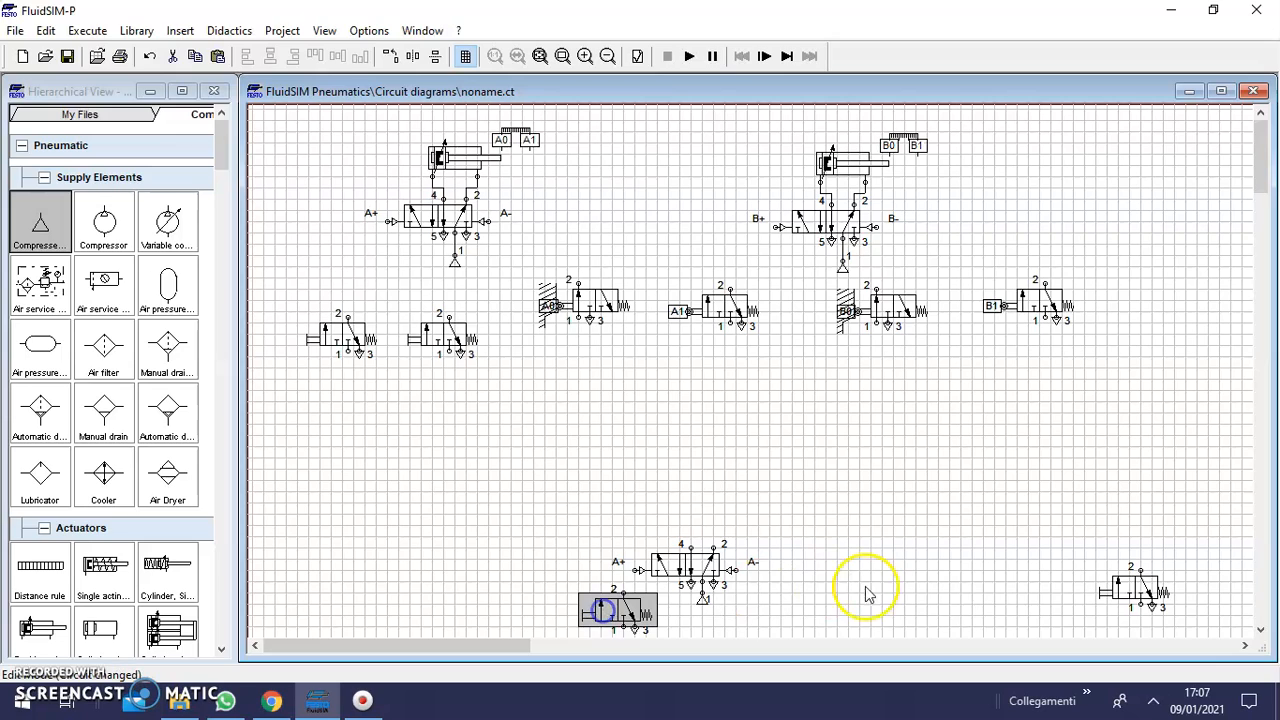
pyautogui.moveTo(1127, 588); pyautogui.dragTo(757, 608)
pyautogui.click(930, 552)
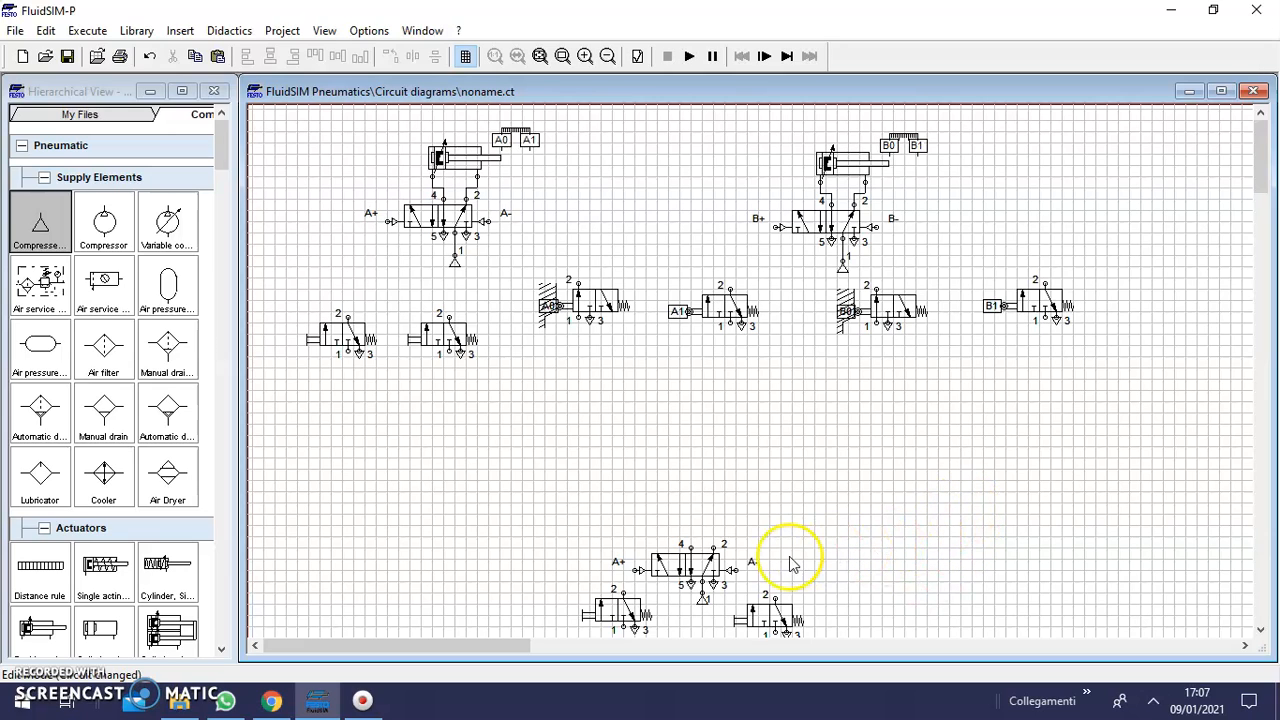
pyautogui.scroll(-1, 623, 591)
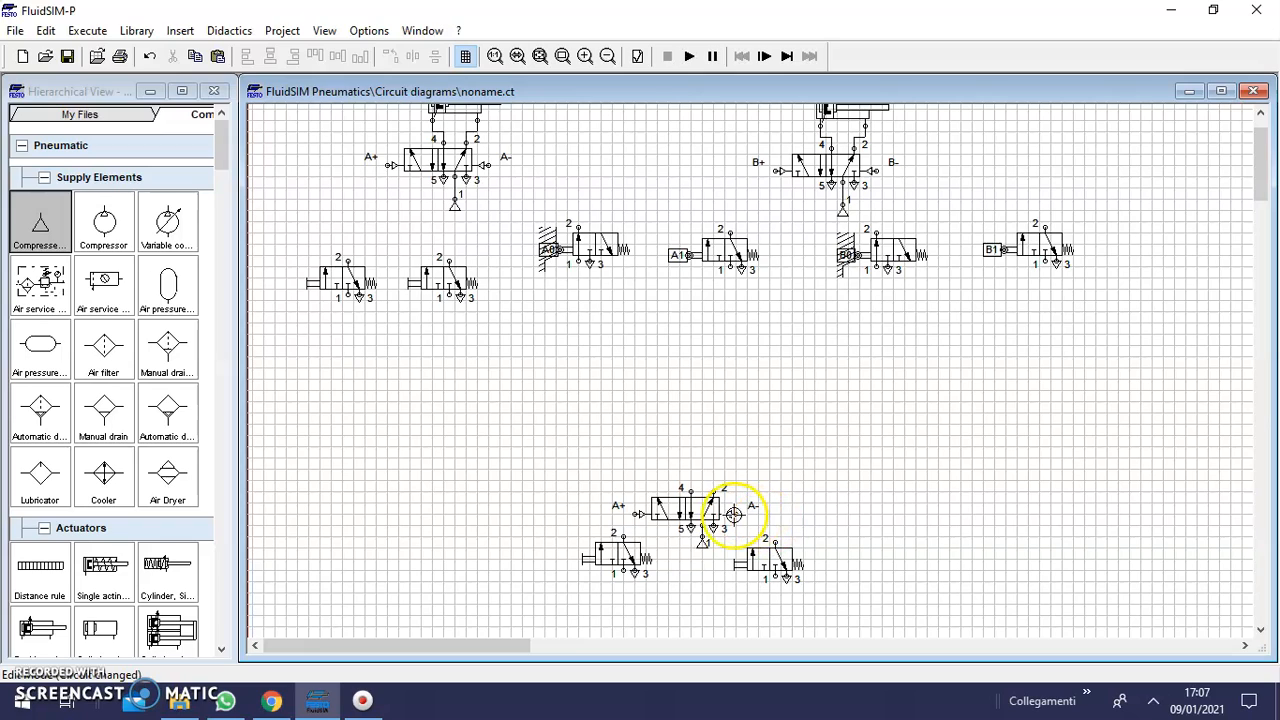
# - Rename the copied impulse valve's pilot connections, changing A- to "Riavvio" and A+ to "Emerg"
pyautogui.doubleClick(733, 514)
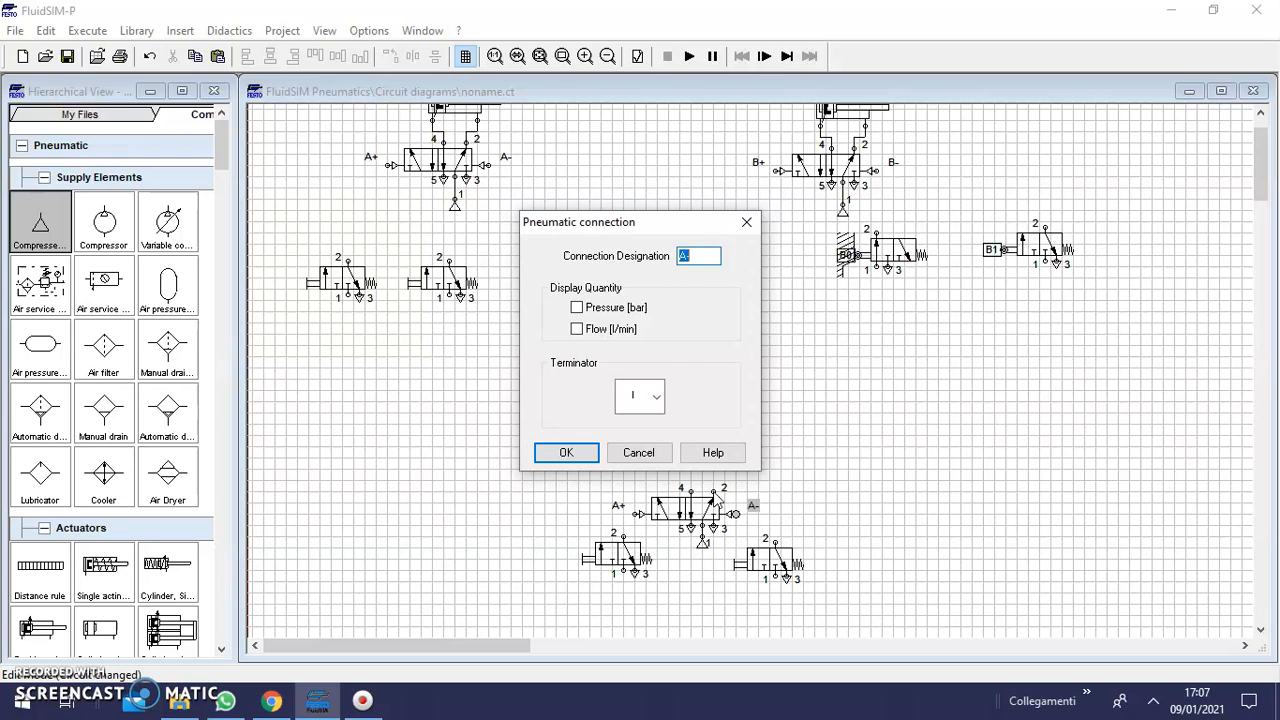
pyautogui.click(651, 253)
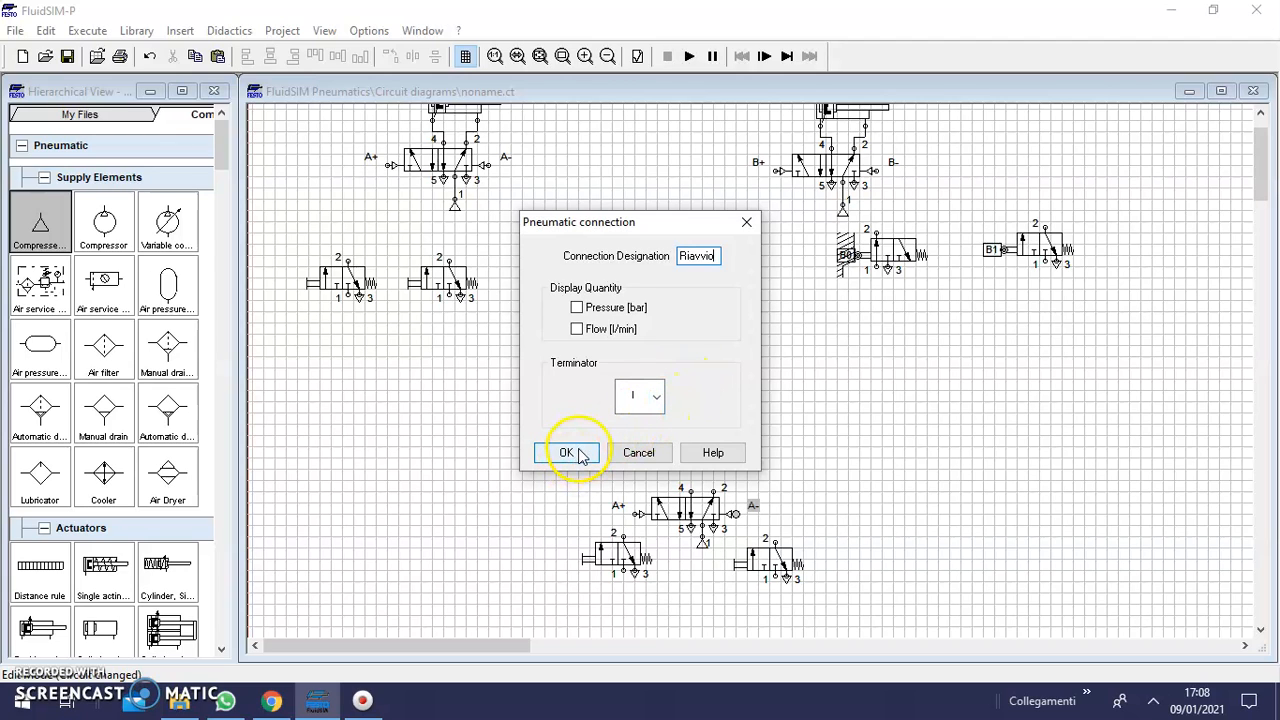
pyautogui.click(567, 452)
pyautogui.click(963, 543)
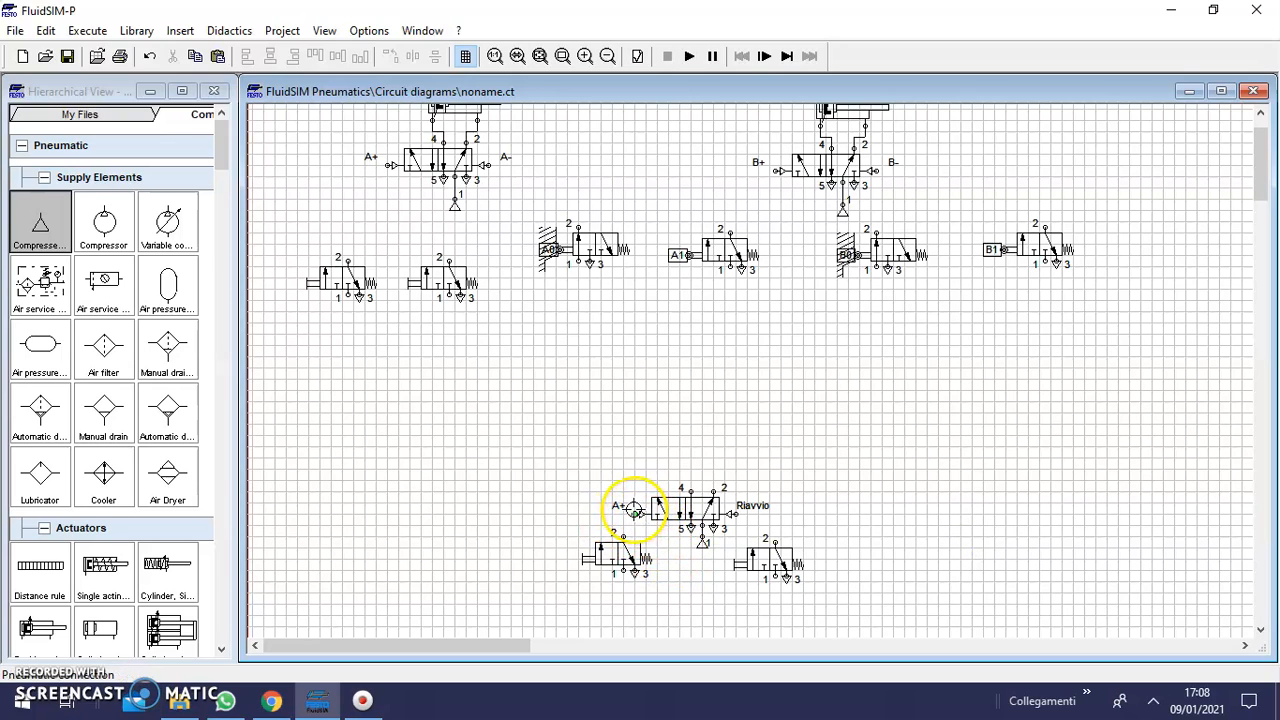
pyautogui.doubleClick(634, 511)
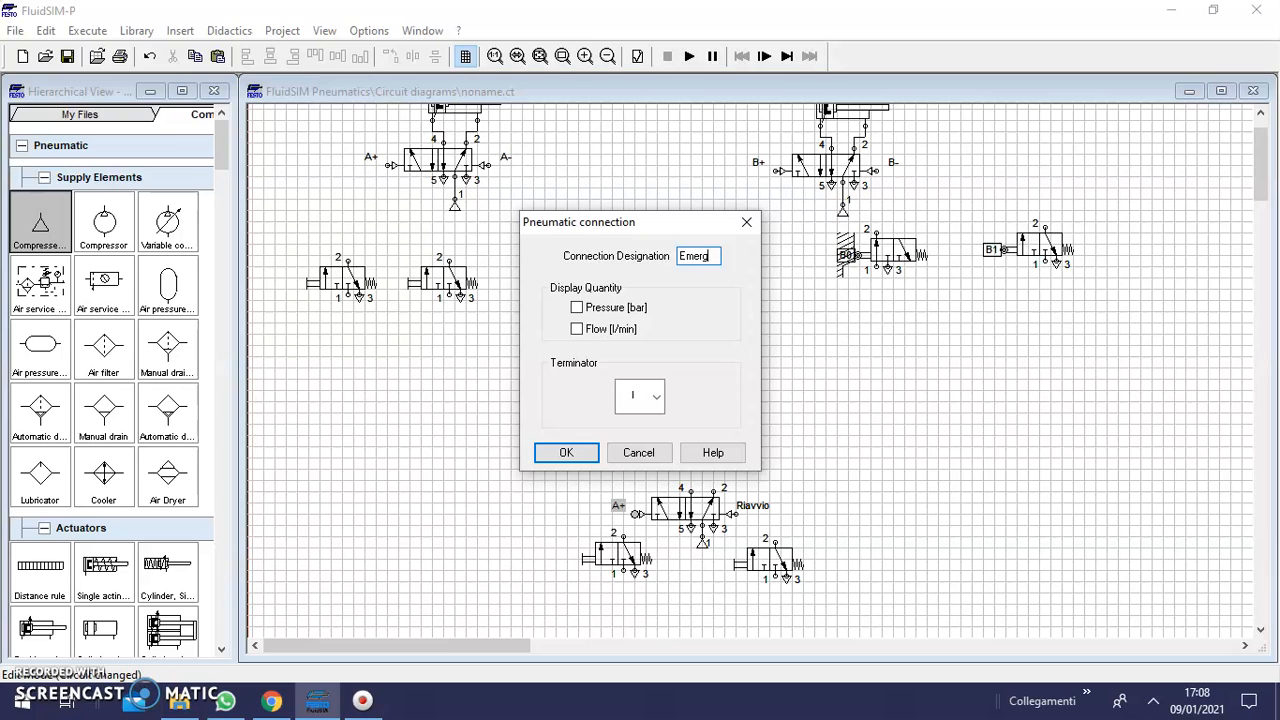
pyautogui.click(566, 452)
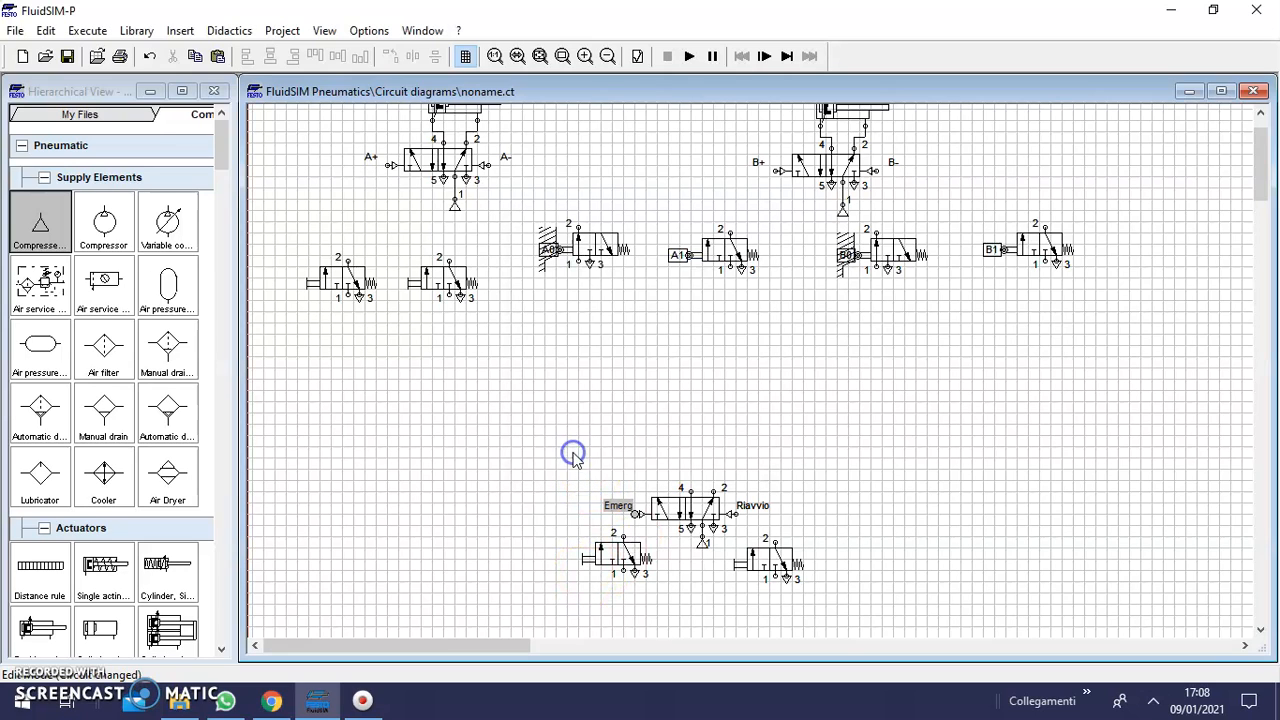
pyautogui.click(895, 537)
# - Connect outlet 2 of each pushbutton valve below the memory valve to its adjacent Riavvio or Emerg pilot connection
pyautogui.click(735, 524)
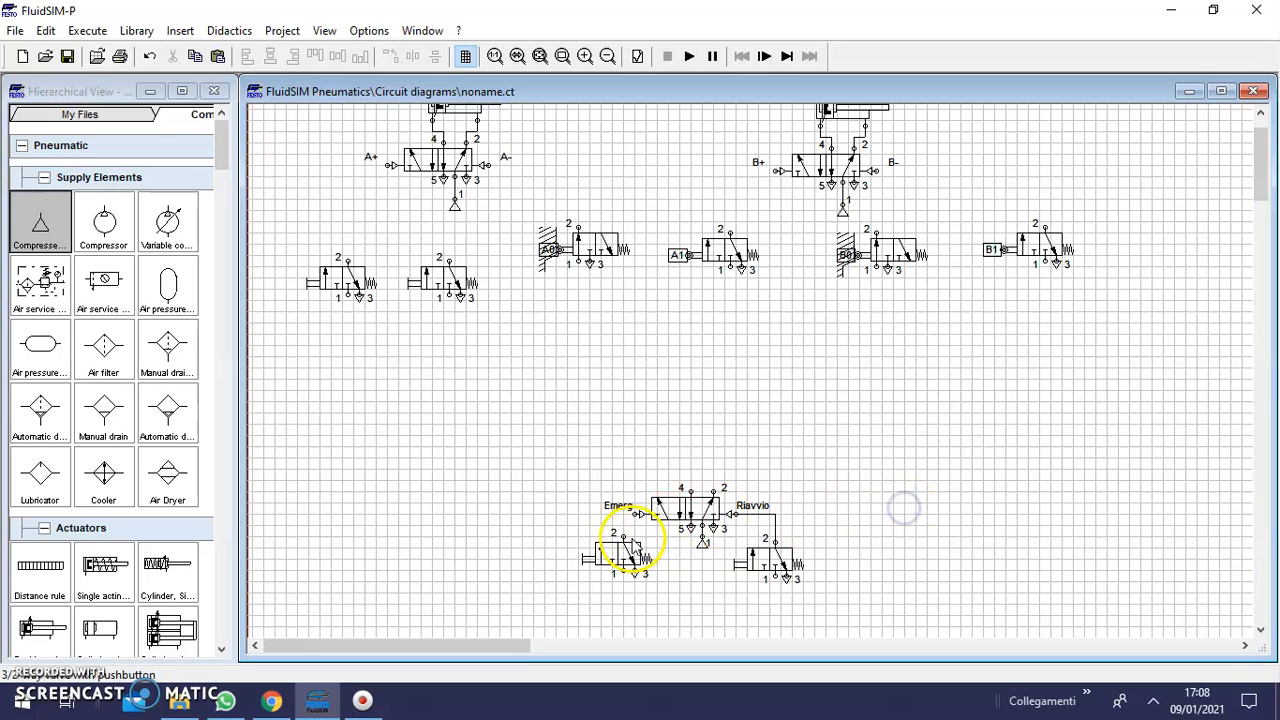
pyautogui.moveTo(623, 537); pyautogui.dragTo(627, 510)
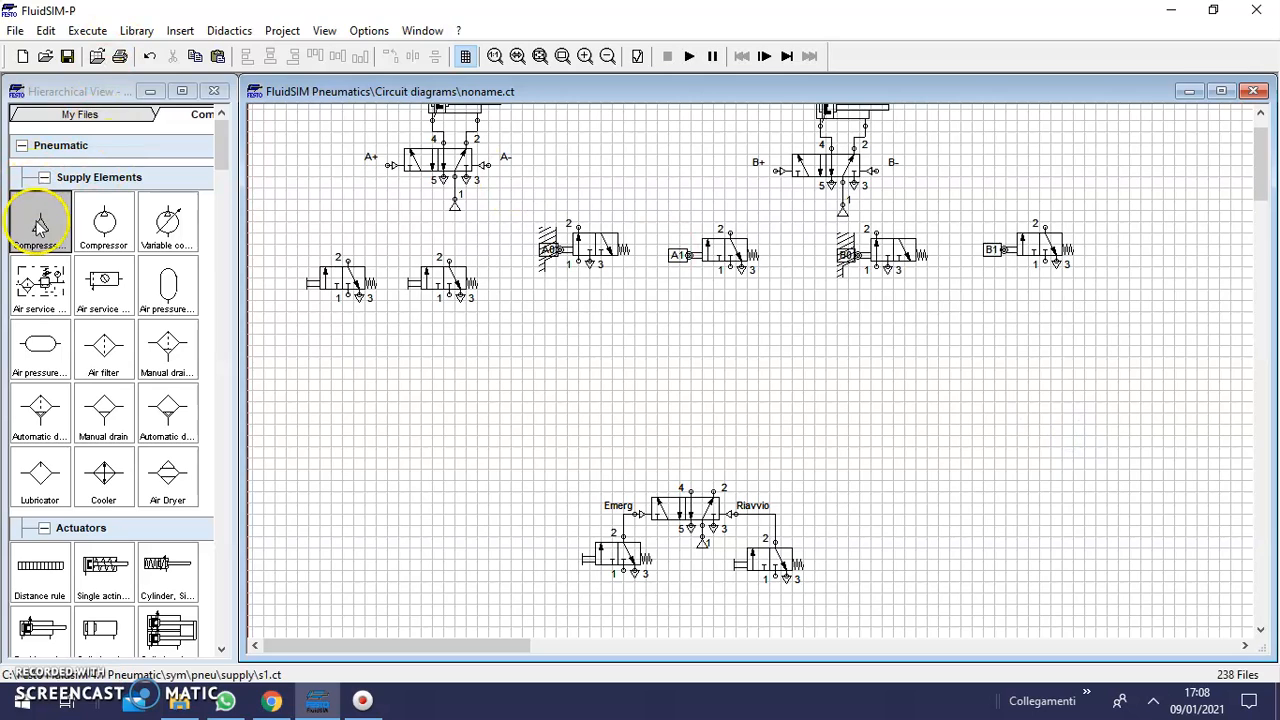
pyautogui.moveTo(40, 223); pyautogui.dragTo(762, 716)
pyautogui.moveTo(700, 617); pyautogui.dragTo(694, 608)
pyautogui.click(824, 608)
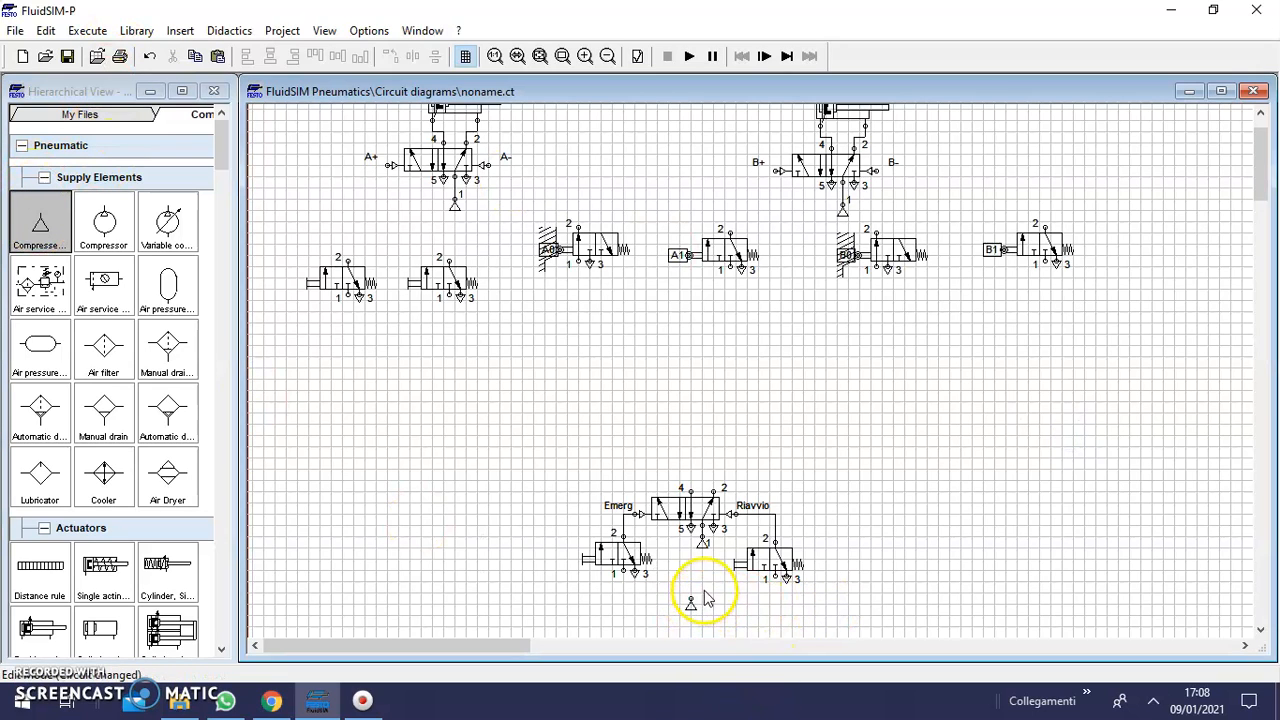
pyautogui.press('Delete')
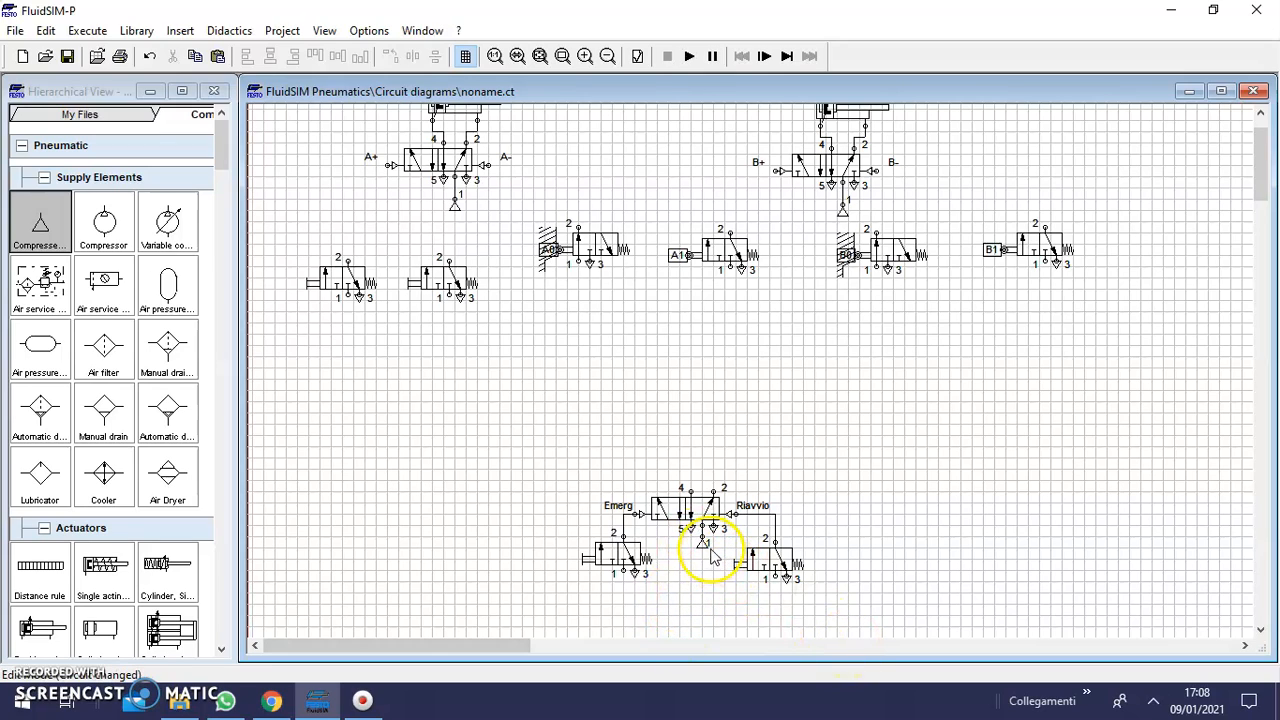
# - Lower the memory valve's compressed air supply and connect port 1 of both pushbutton valves to its supply line
pyautogui.moveTo(700, 545); pyautogui.dragTo(709, 604)
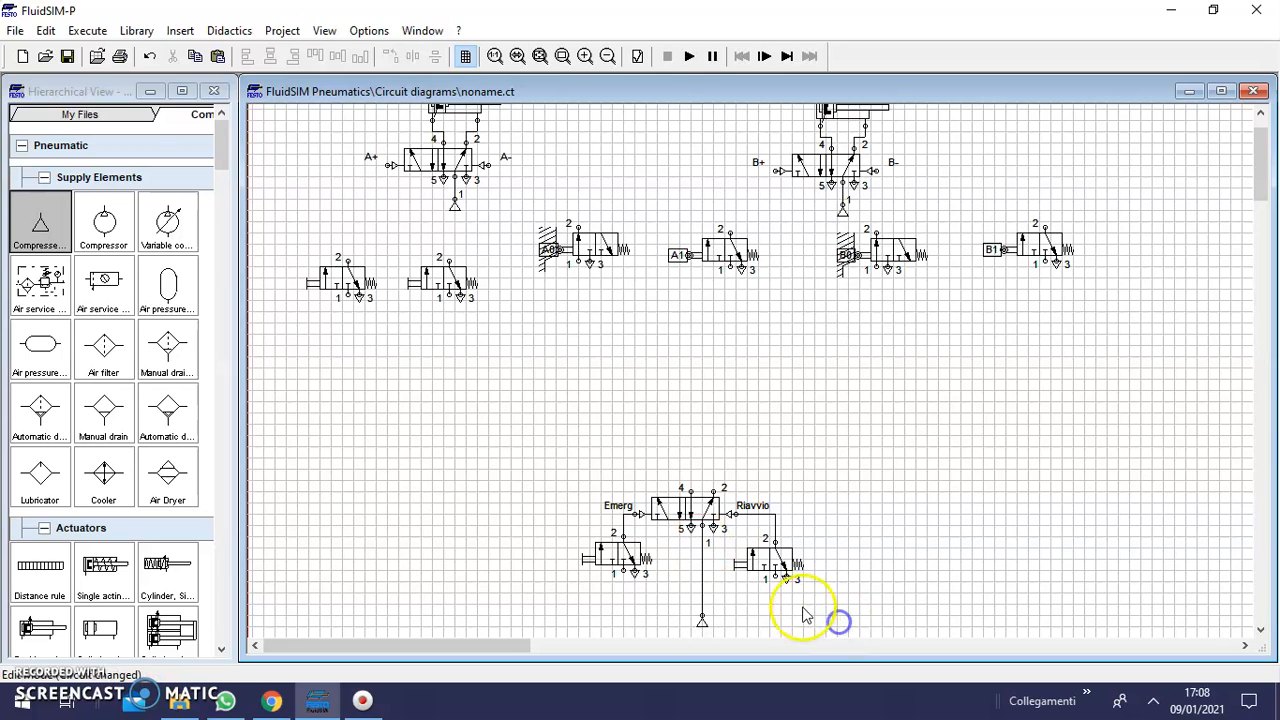
pyautogui.moveTo(775, 578); pyautogui.dragTo(702, 594)
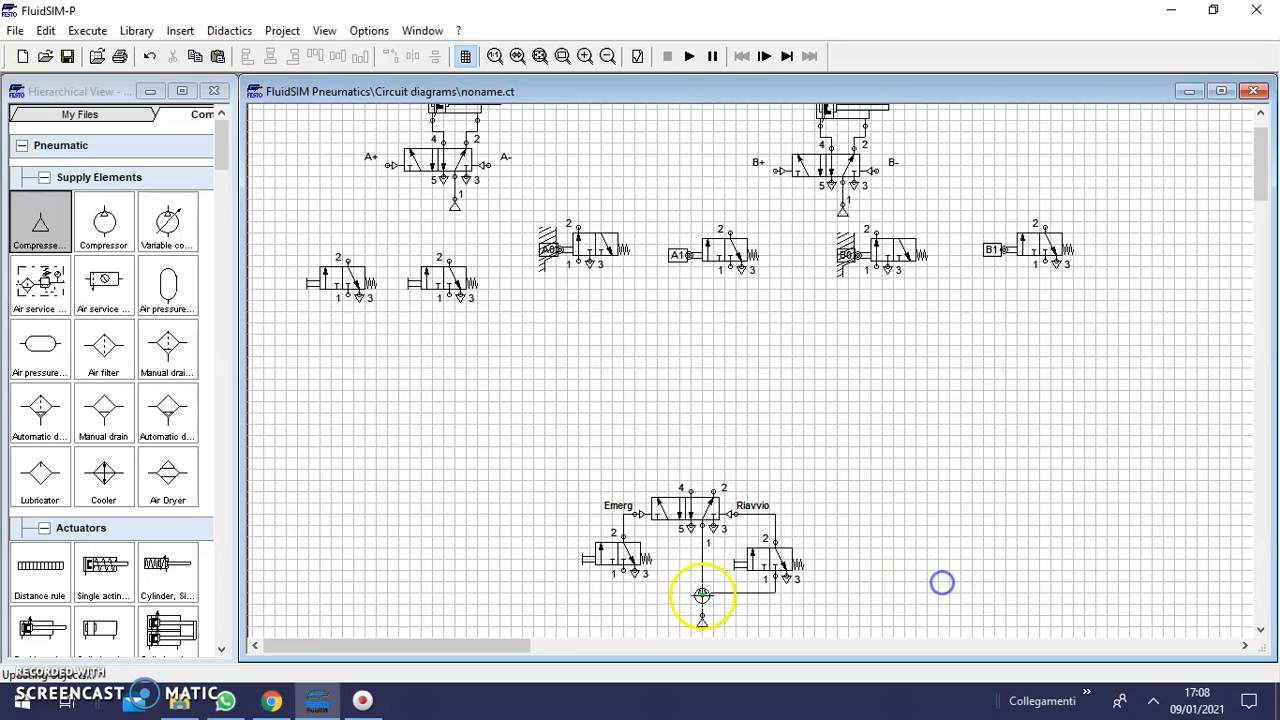
pyautogui.click(622, 570)
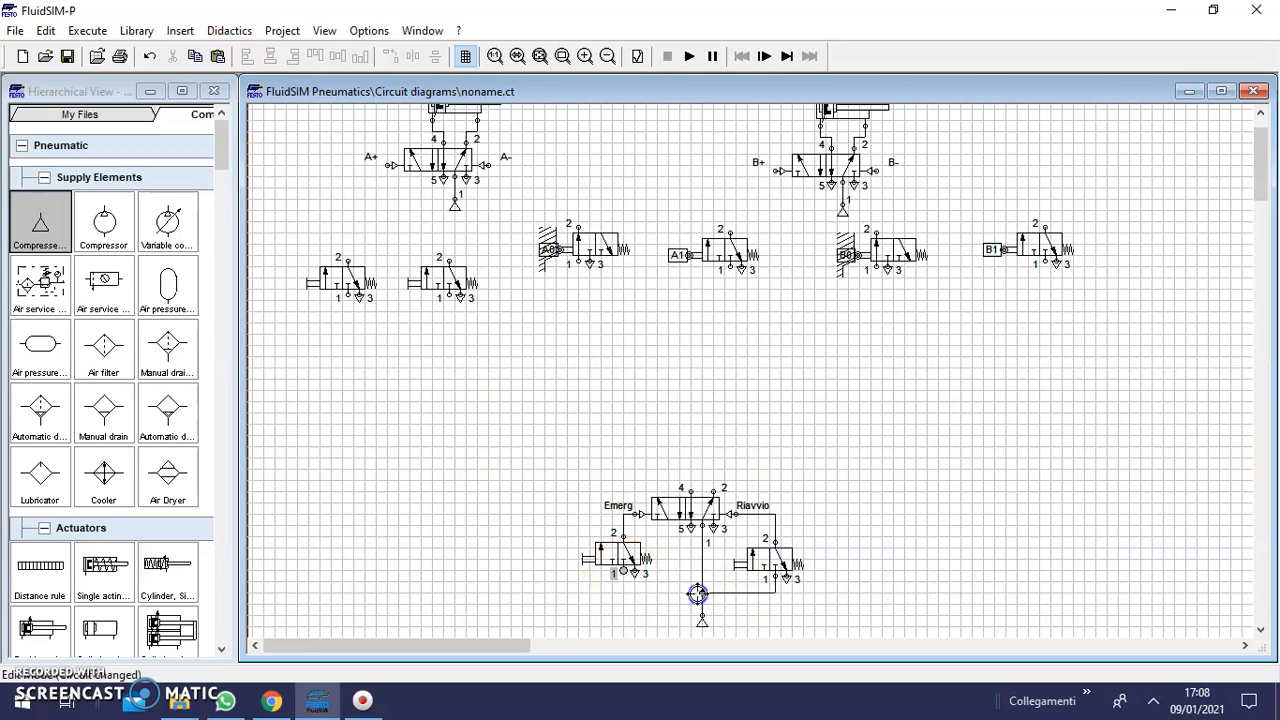
pyautogui.moveTo(702, 594); pyautogui.dragTo(702, 594)
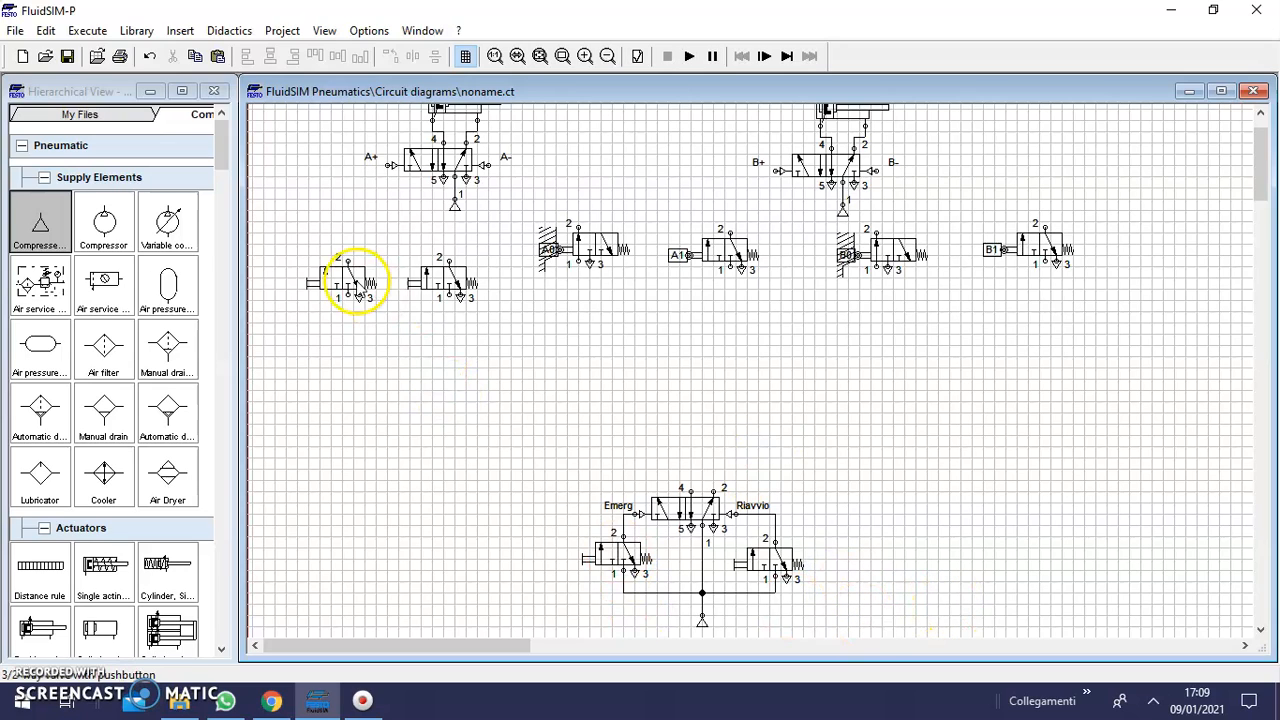
# - Move the two manual valves under the first cylinder down beside the memory valve group and label the first one "Start"
pyautogui.moveTo(287, 240); pyautogui.dragTo(433, 526)
pyautogui.moveTo(220, 159); pyautogui.dragTo(107, 630)
pyautogui.moveTo(104, 500); pyautogui.dragTo(305, 462)
pyautogui.doubleClick(307, 449)
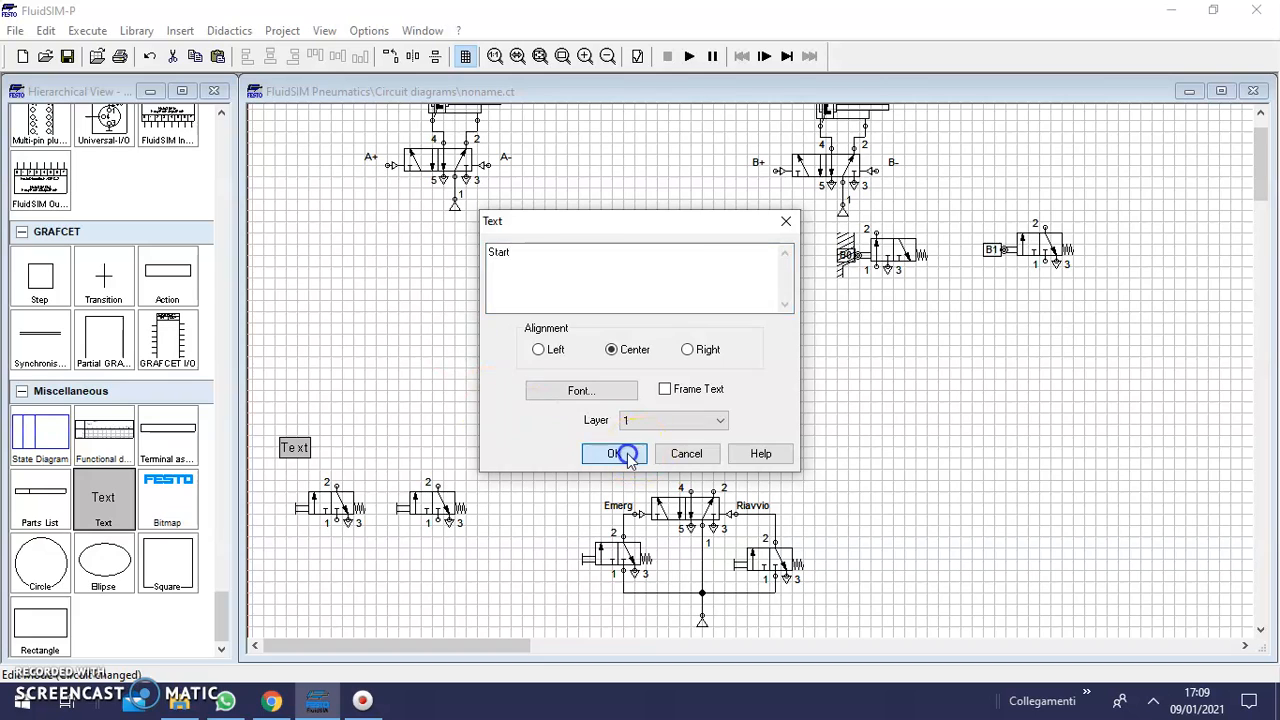
pyautogui.click(641, 455)
pyautogui.moveTo(296, 449); pyautogui.dragTo(271, 492)
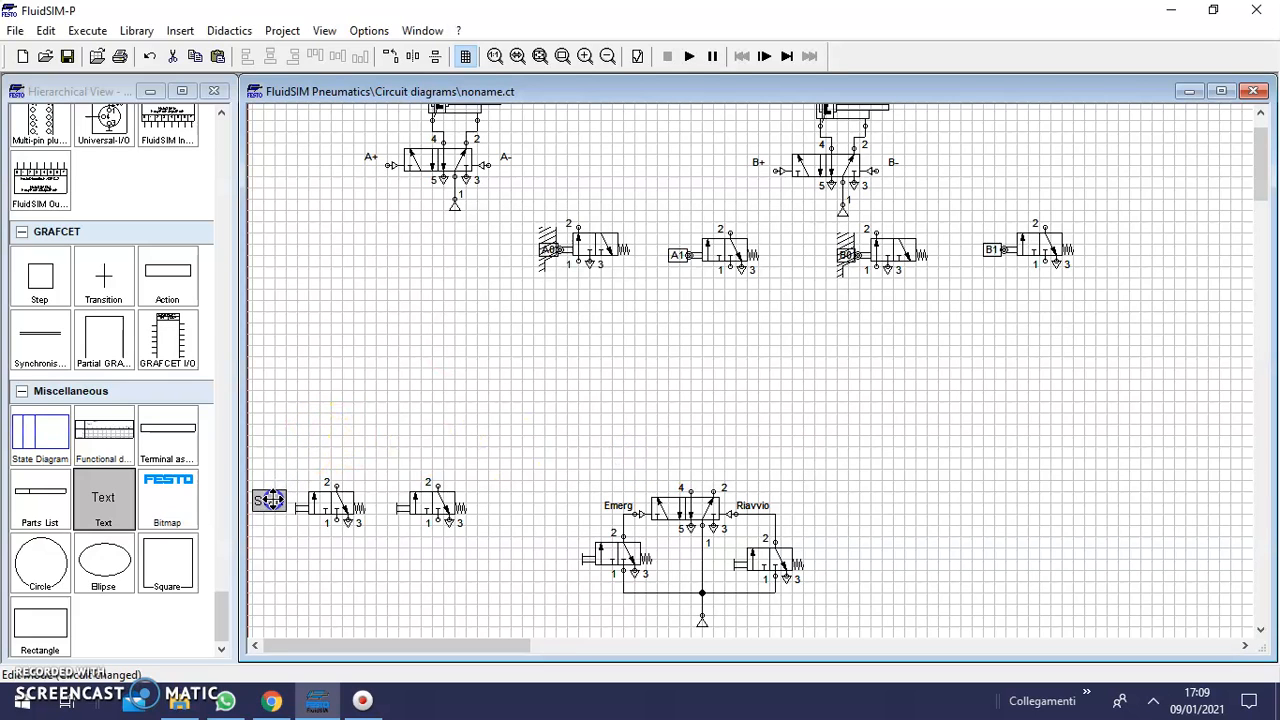
# - Add a "Stop" text beneath the second manual valve and move the "Start" text beneath the first one
pyautogui.click(435, 598)
pyautogui.moveTo(106, 500); pyautogui.dragTo(406, 557)
pyautogui.doubleClick(398, 548)
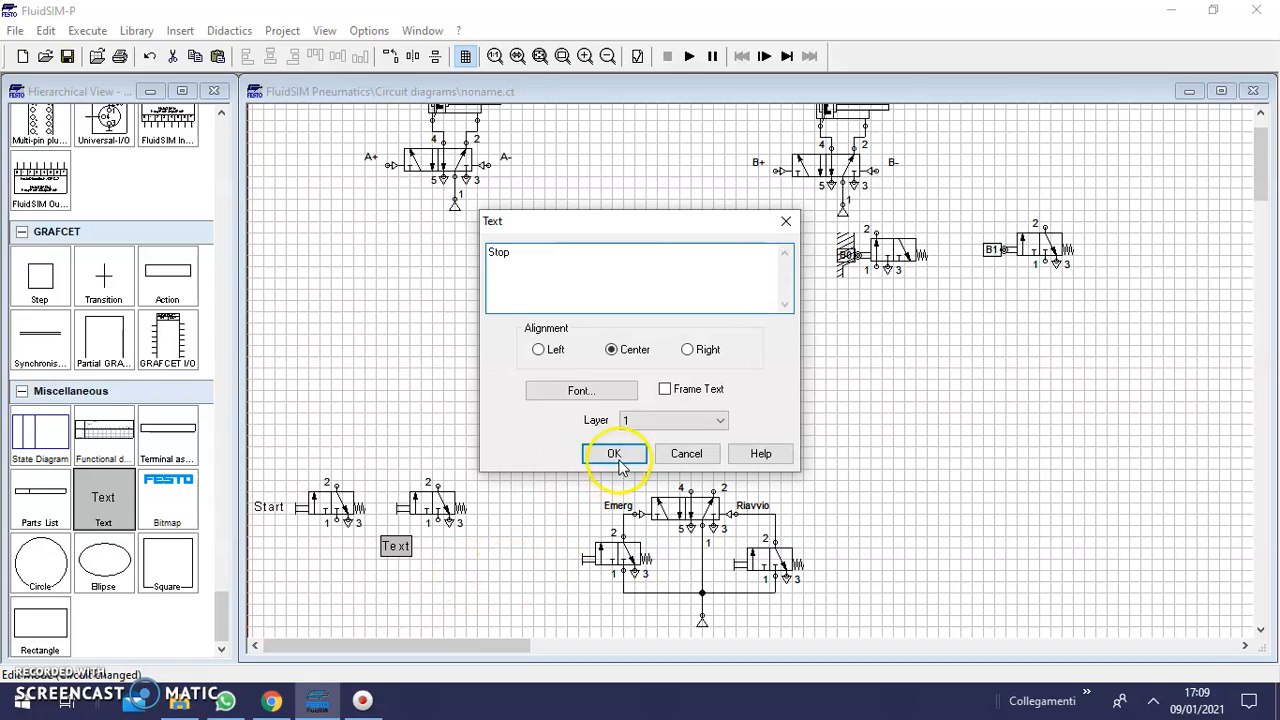
pyautogui.click(614, 453)
pyautogui.click(523, 538)
pyautogui.click(388, 548)
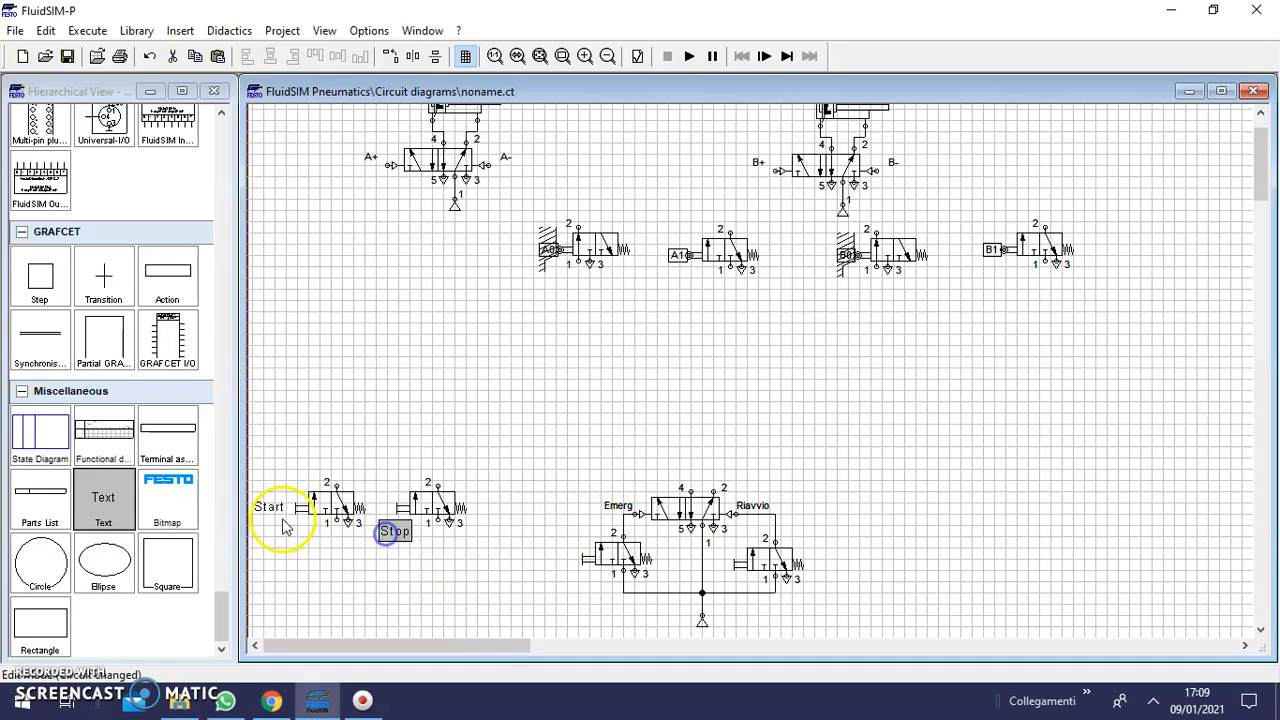
pyautogui.moveTo(263, 508); pyautogui.dragTo(268, 540)
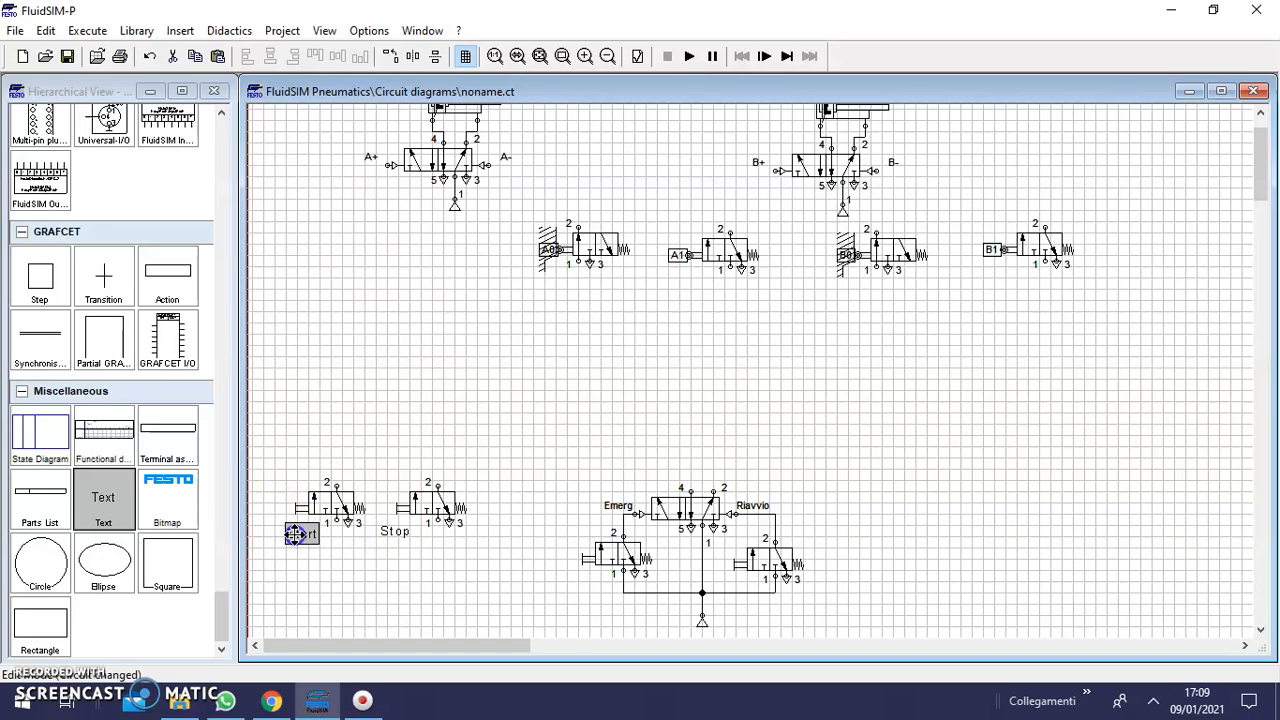
pyautogui.click(437, 634)
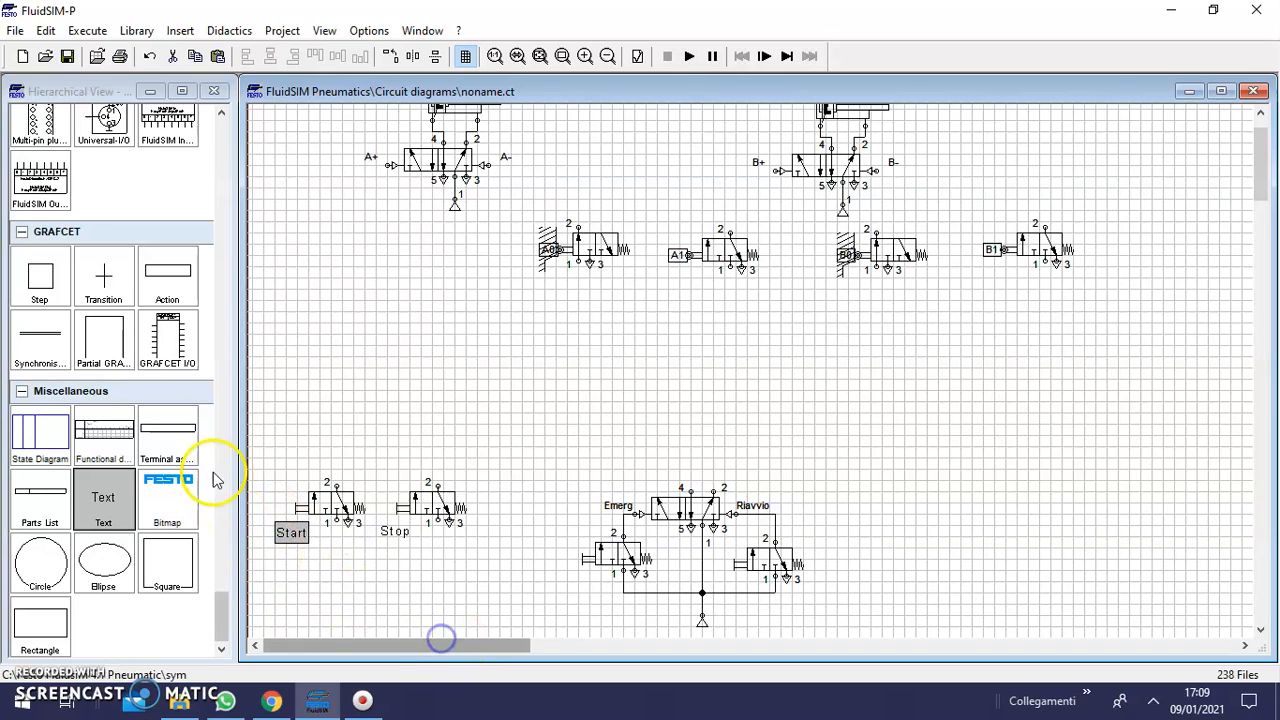
# - Move the Start and Stop valves together with their labels slightly upward
pyautogui.moveTo(258, 441); pyautogui.dragTo(483, 589)
pyautogui.moveTo(443, 514); pyautogui.dragTo(432, 452)
pyautogui.click(434, 510)
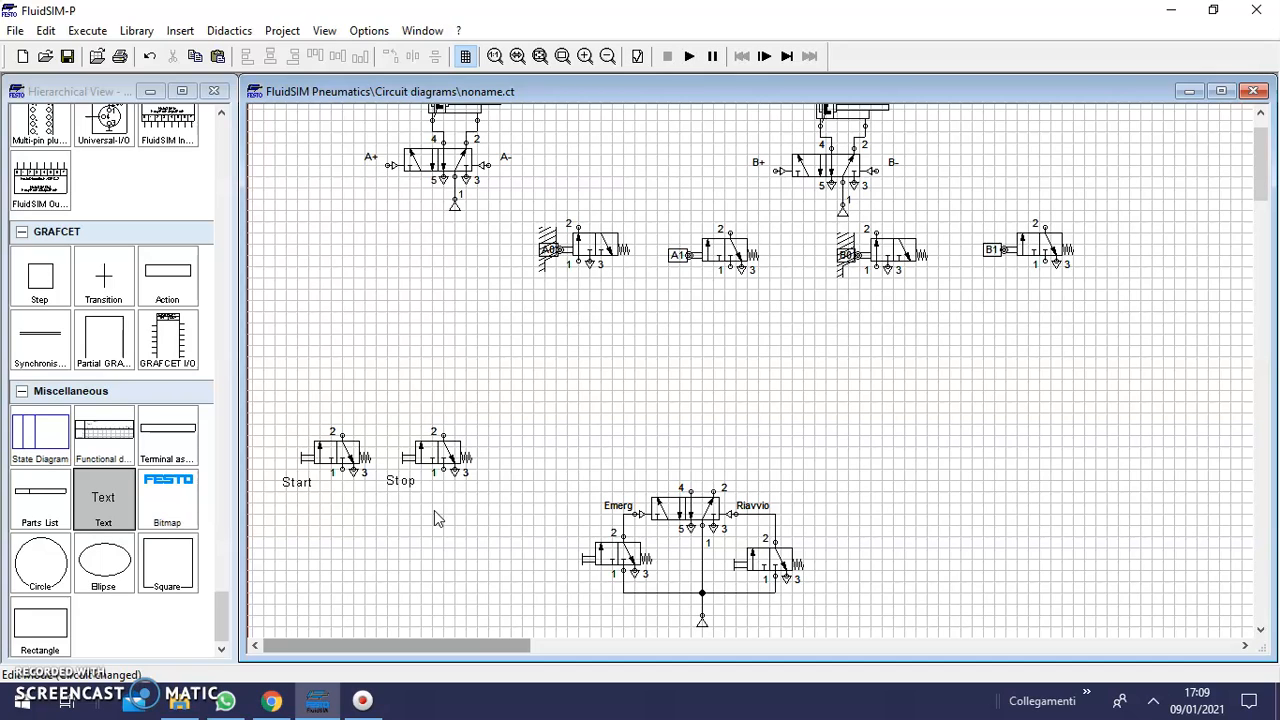
# - Connect port 2 of the emergency/restart memory valve to port 1 of the Stop valve and on to port 1 of the Start valve
pyautogui.click(728, 514)
pyautogui.click(665, 510)
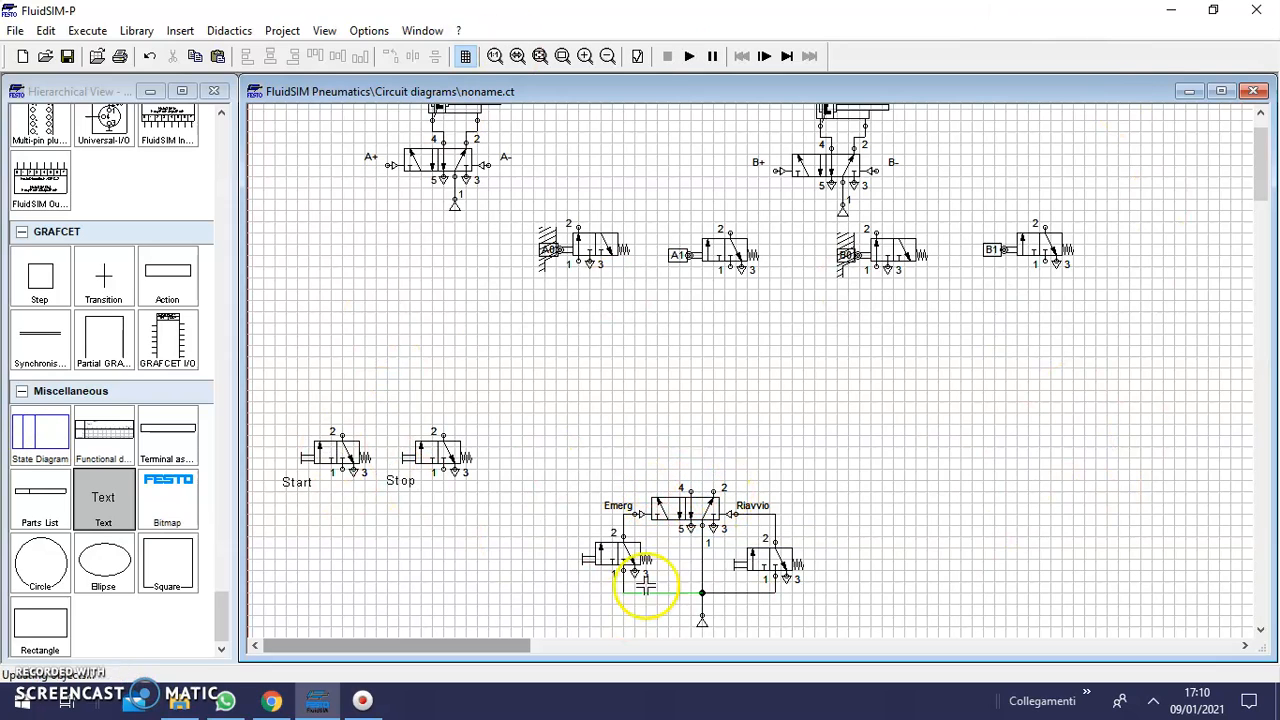
pyautogui.moveTo(718, 490)
pyautogui.mouseDown()
pyautogui.moveTo(646, 449)
pyautogui.moveTo(450, 498)
pyautogui.moveTo(448, 471)
pyautogui.mouseUp()
pyautogui.click(716, 486)
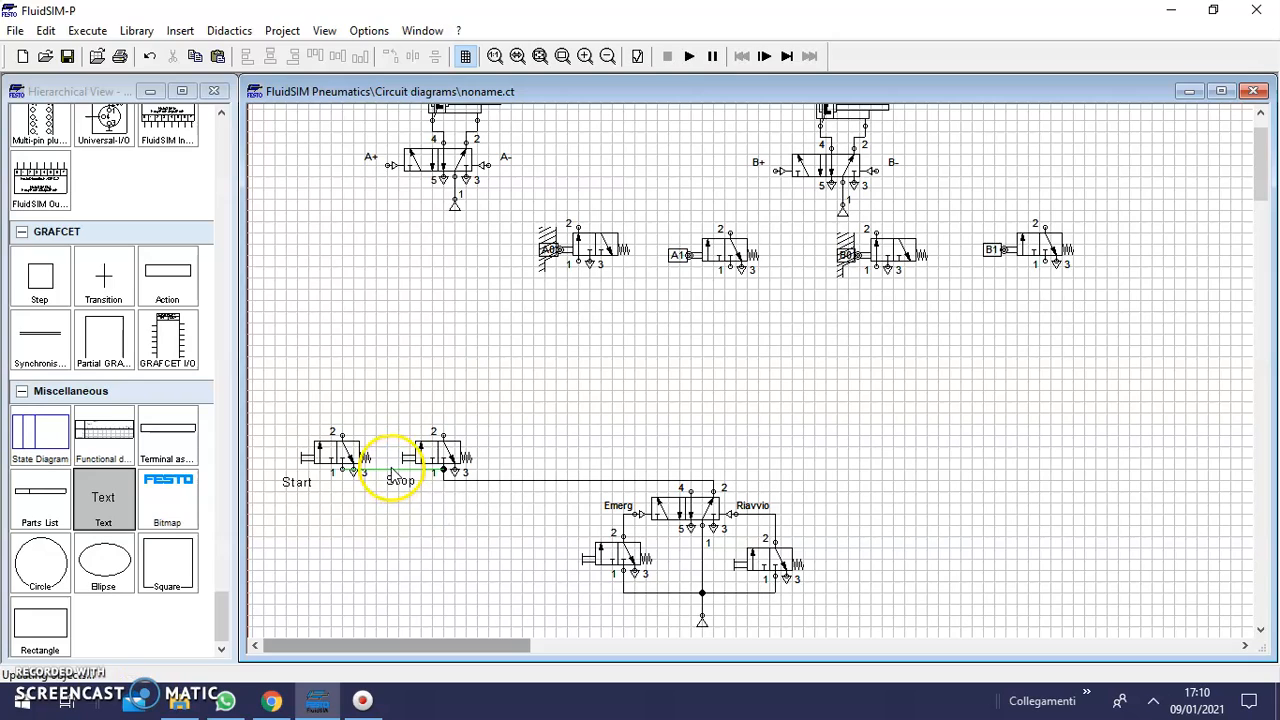
# - Lower the line segment between the Start and Stop valves and move the "Stop" and "Start" texts below it
pyautogui.moveTo(391, 466); pyautogui.dragTo(428, 500)
pyautogui.click(398, 512)
pyautogui.moveTo(297, 482); pyautogui.dragTo(322, 501)
pyautogui.click(529, 423)
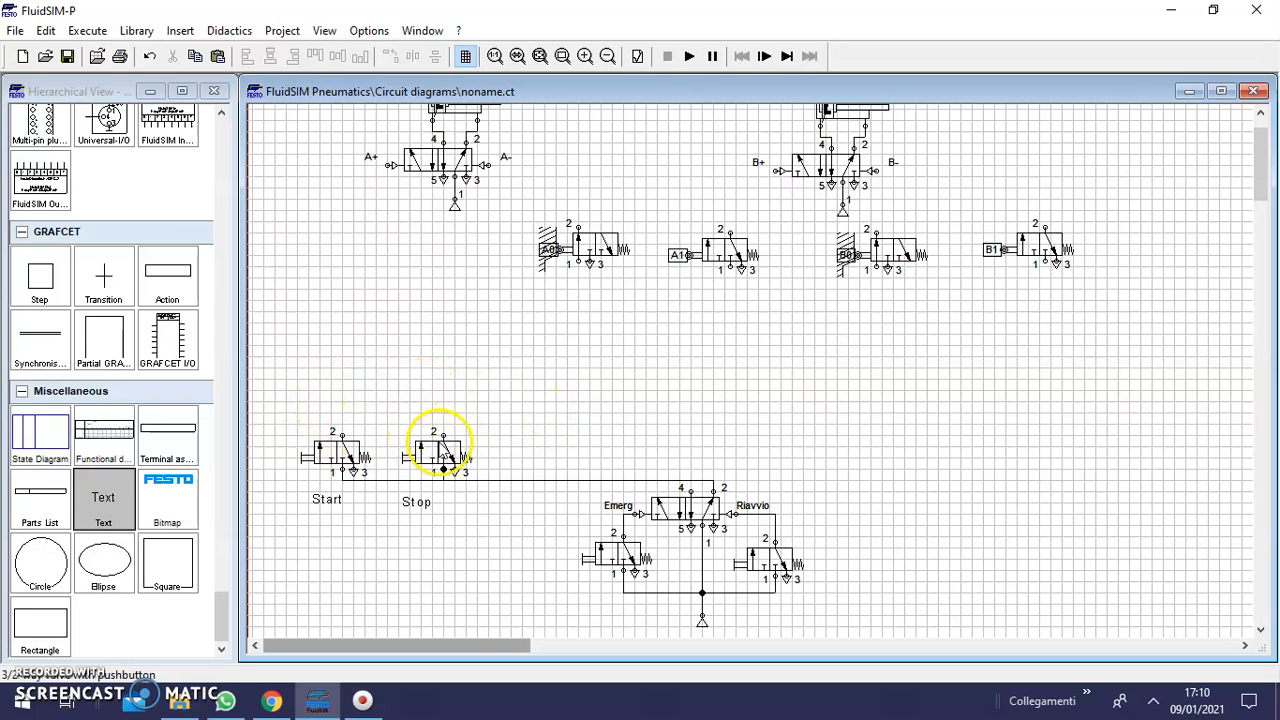
# - Insert a pneumatically operated 3/2-way valve above and between the Start and Stop valves
pyautogui.click(222, 112)
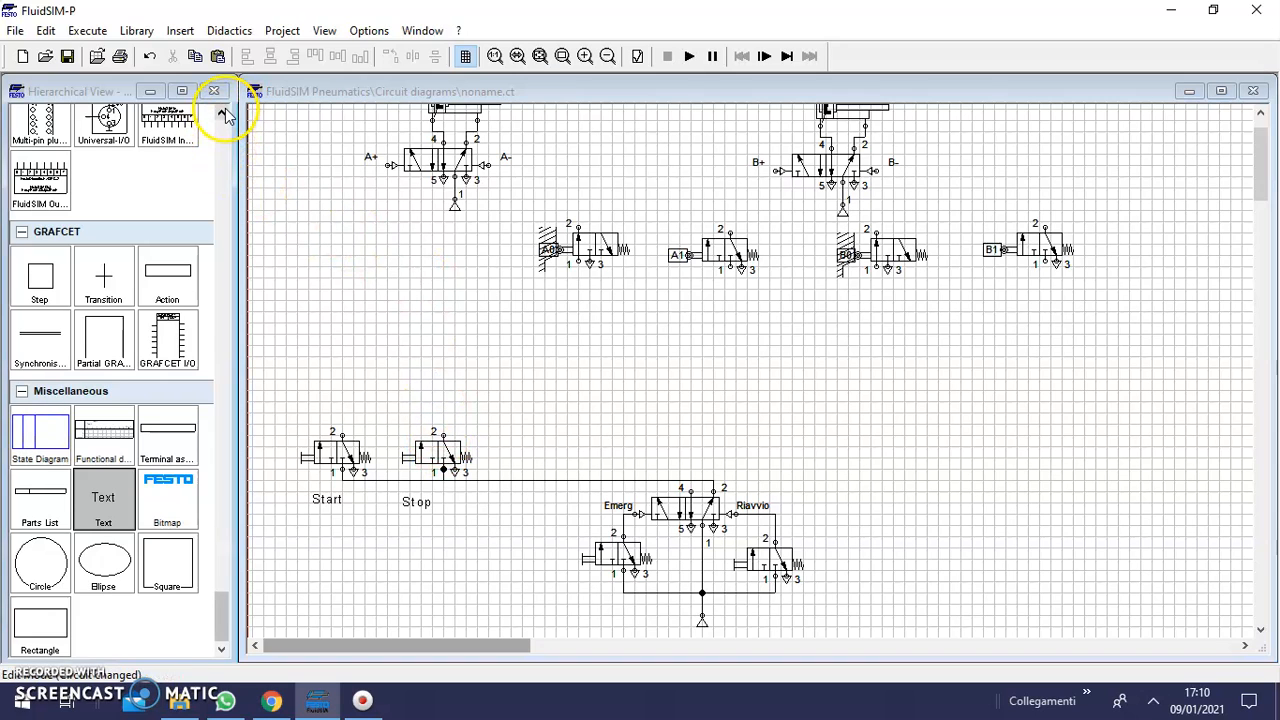
pyautogui.click(222, 112)
pyautogui.click(223, 112)
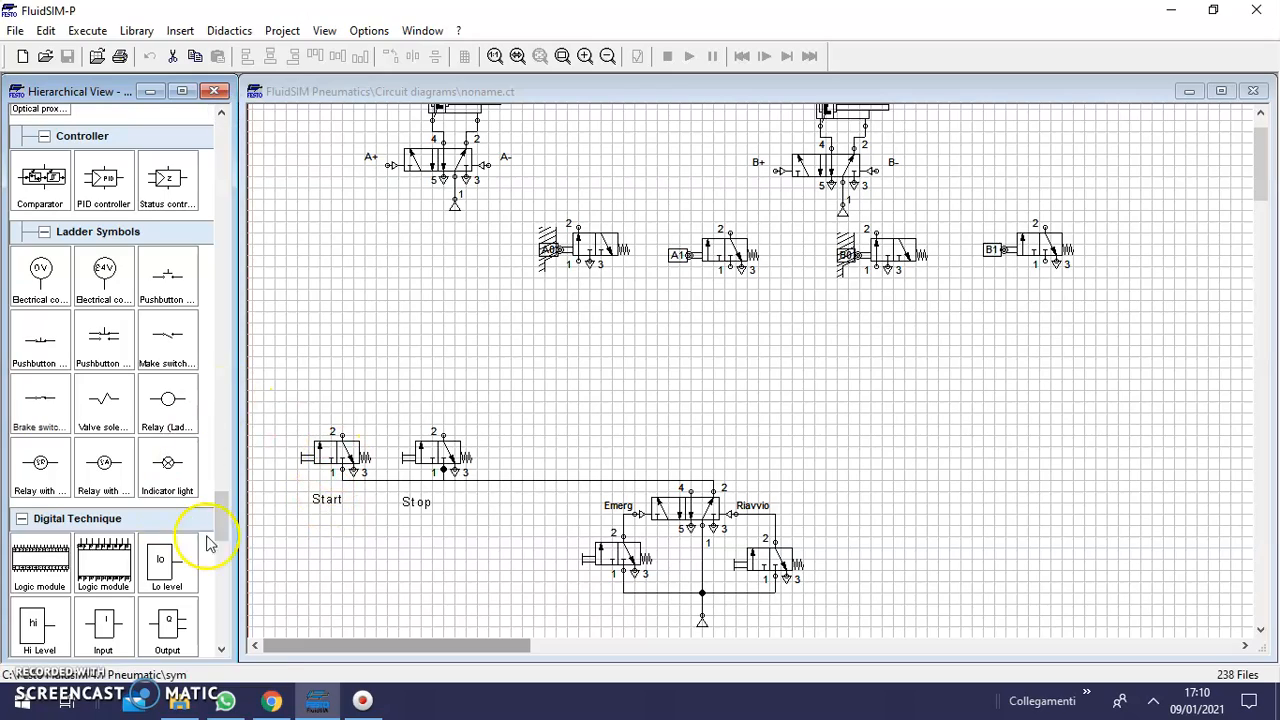
pyautogui.moveTo(222, 518); pyautogui.dragTo(256, 157)
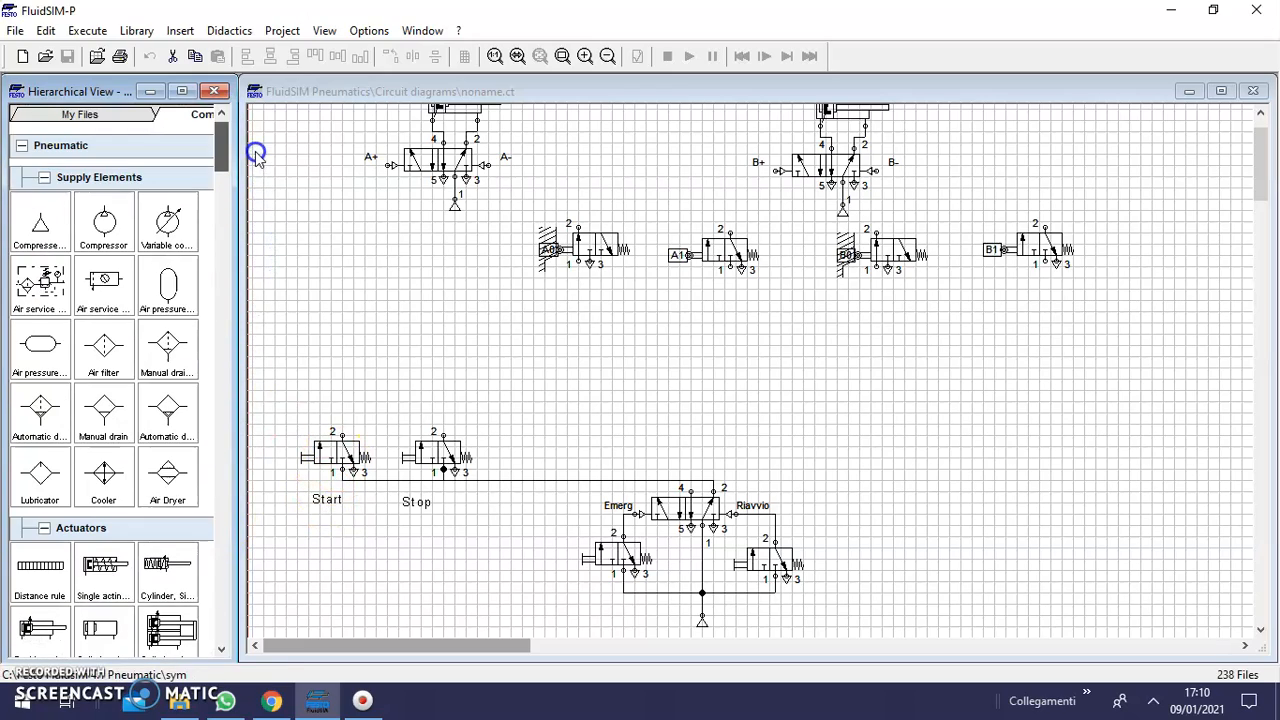
pyautogui.moveTo(255, 108); pyautogui.dragTo(222, 268)
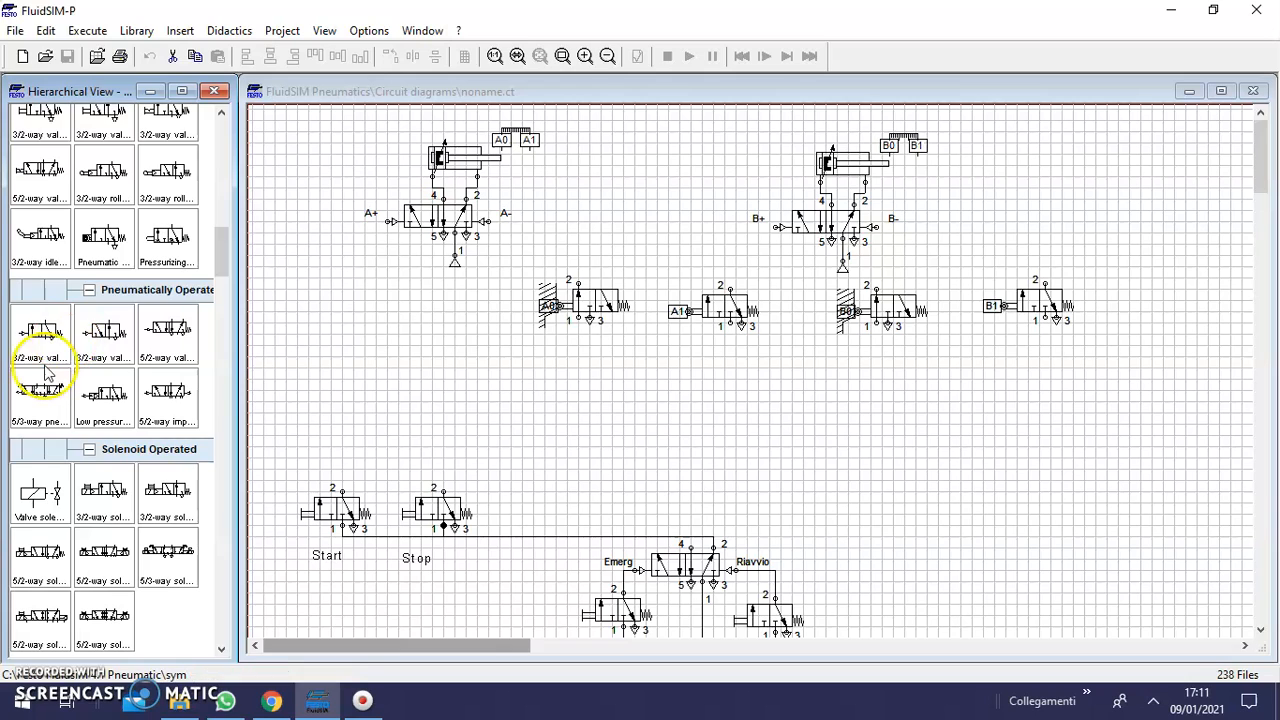
pyautogui.moveTo(38, 345); pyautogui.dragTo(395, 433)
pyautogui.click(520, 430)
pyautogui.click(369, 425)
pyautogui.click(358, 458)
pyautogui.click(344, 435)
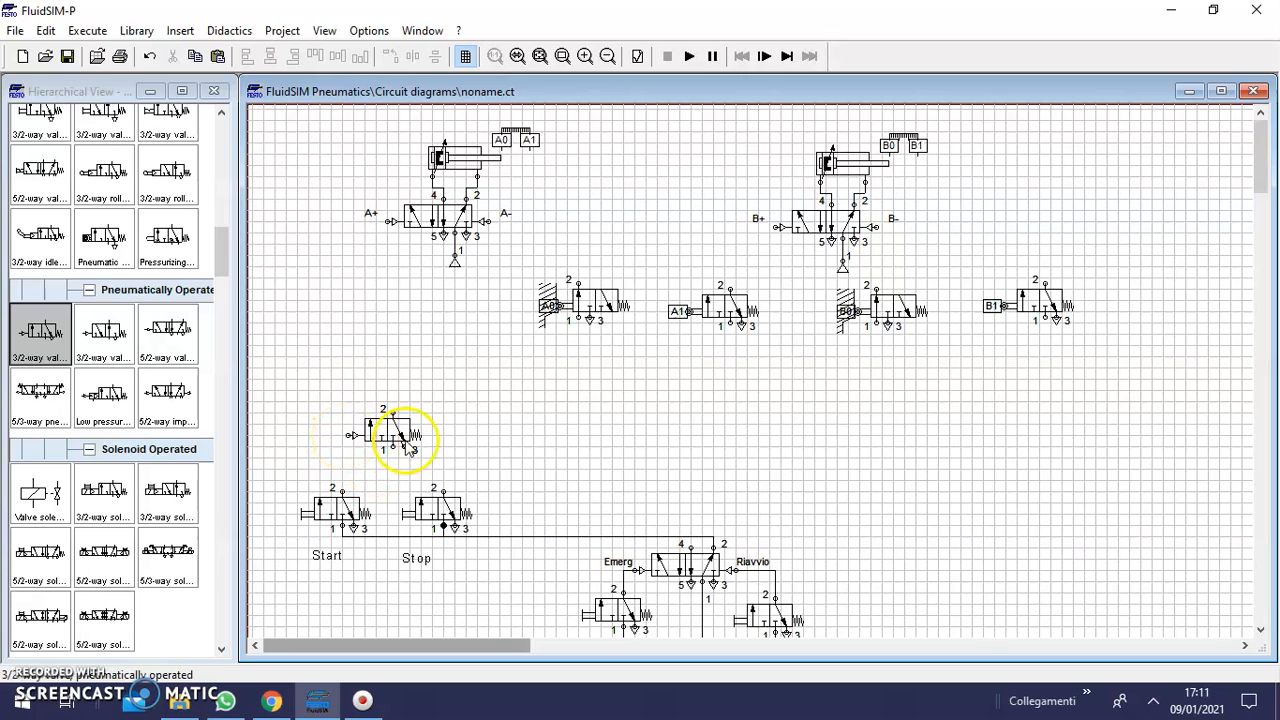
# - Configure the new 3/2-way valve's right actuation as pneumatic instead of spring-returned
pyautogui.click(383, 430)
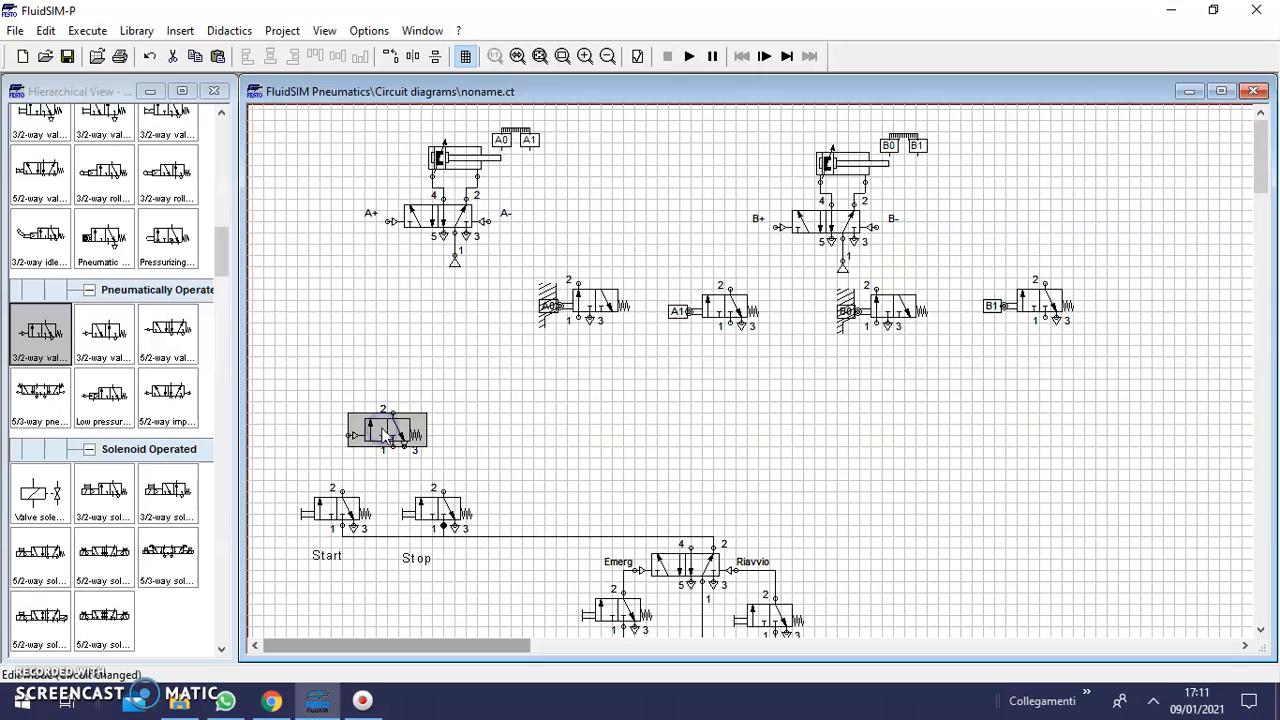
pyautogui.doubleClick(383, 430)
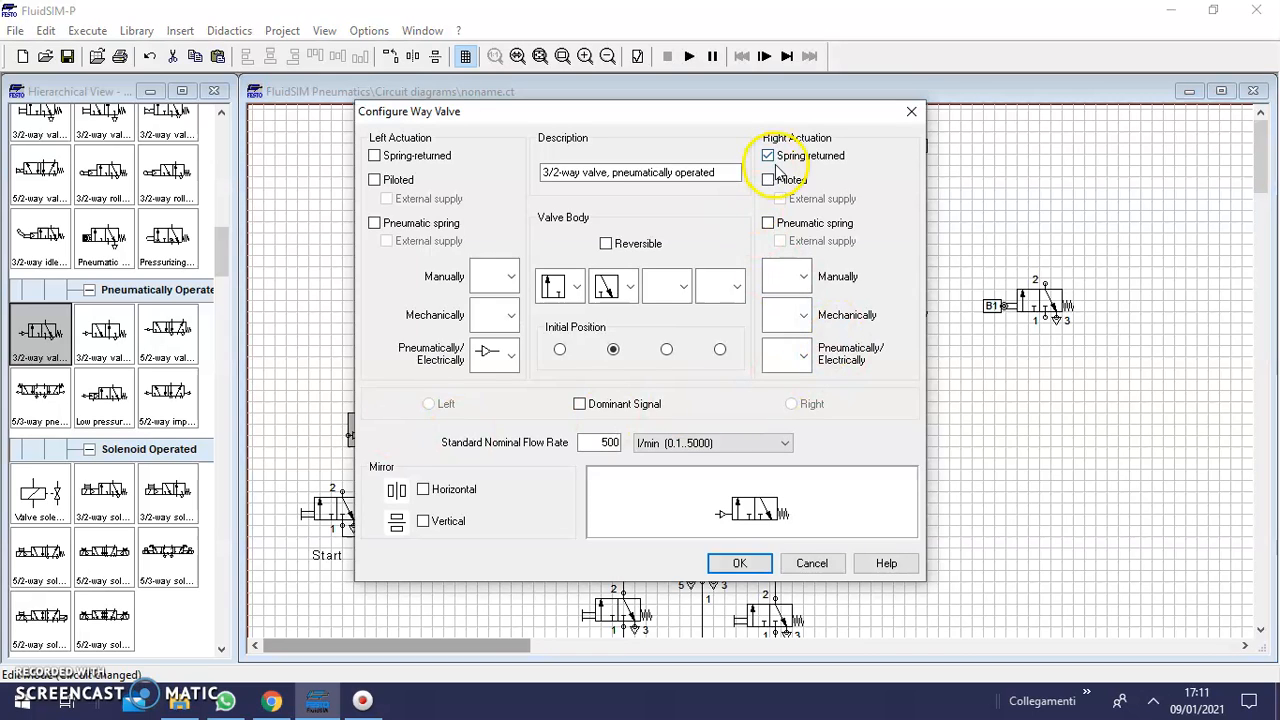
pyautogui.click(767, 156)
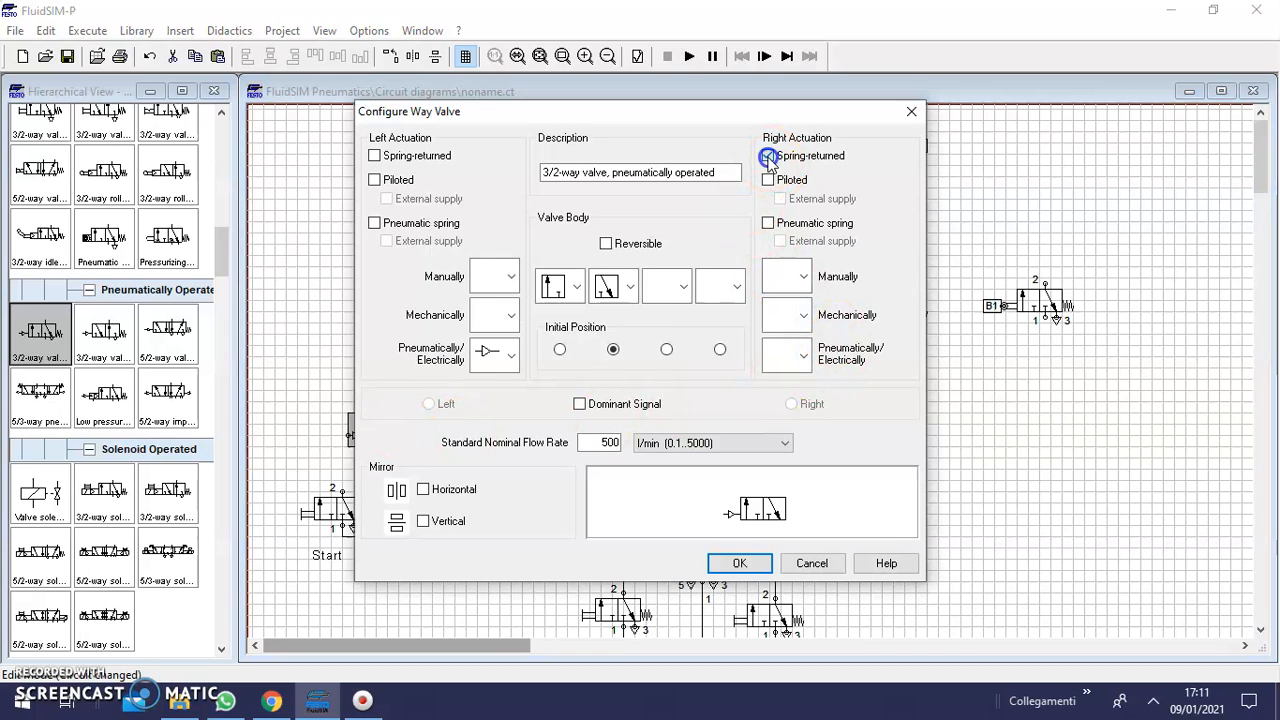
pyautogui.click(803, 357)
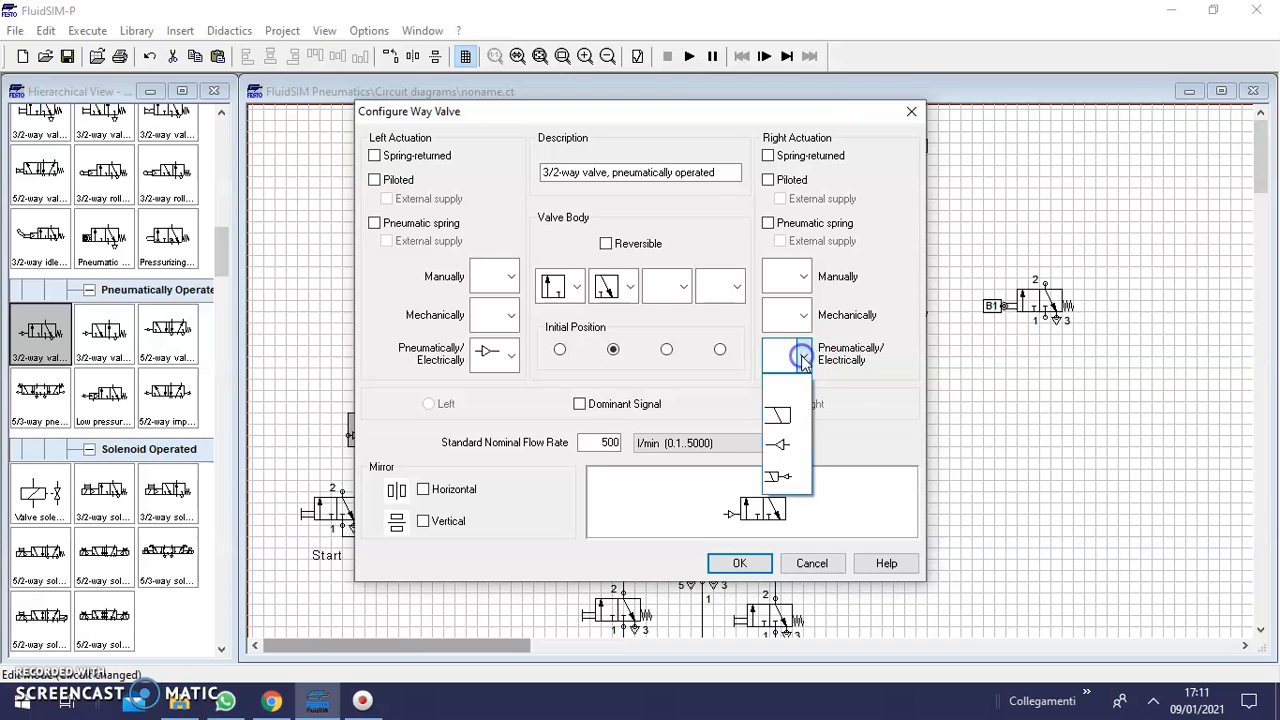
pyautogui.click(782, 448)
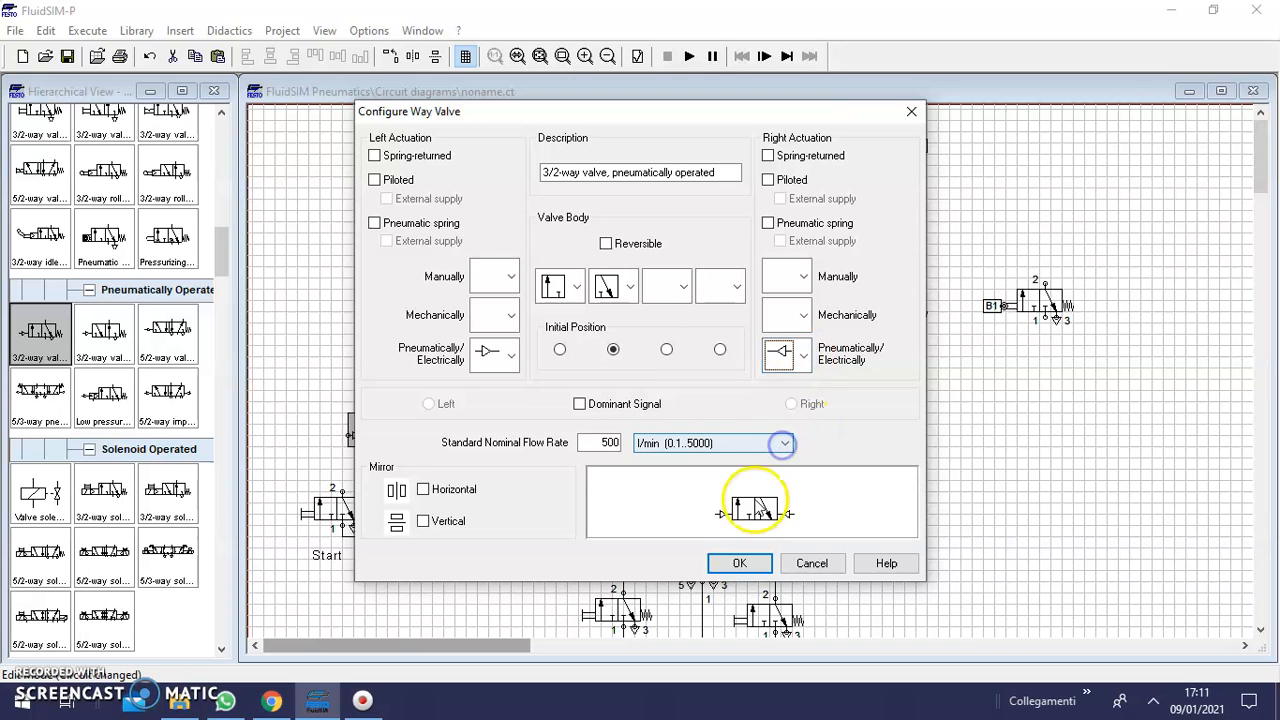
pyautogui.click(745, 563)
pyautogui.click(886, 508)
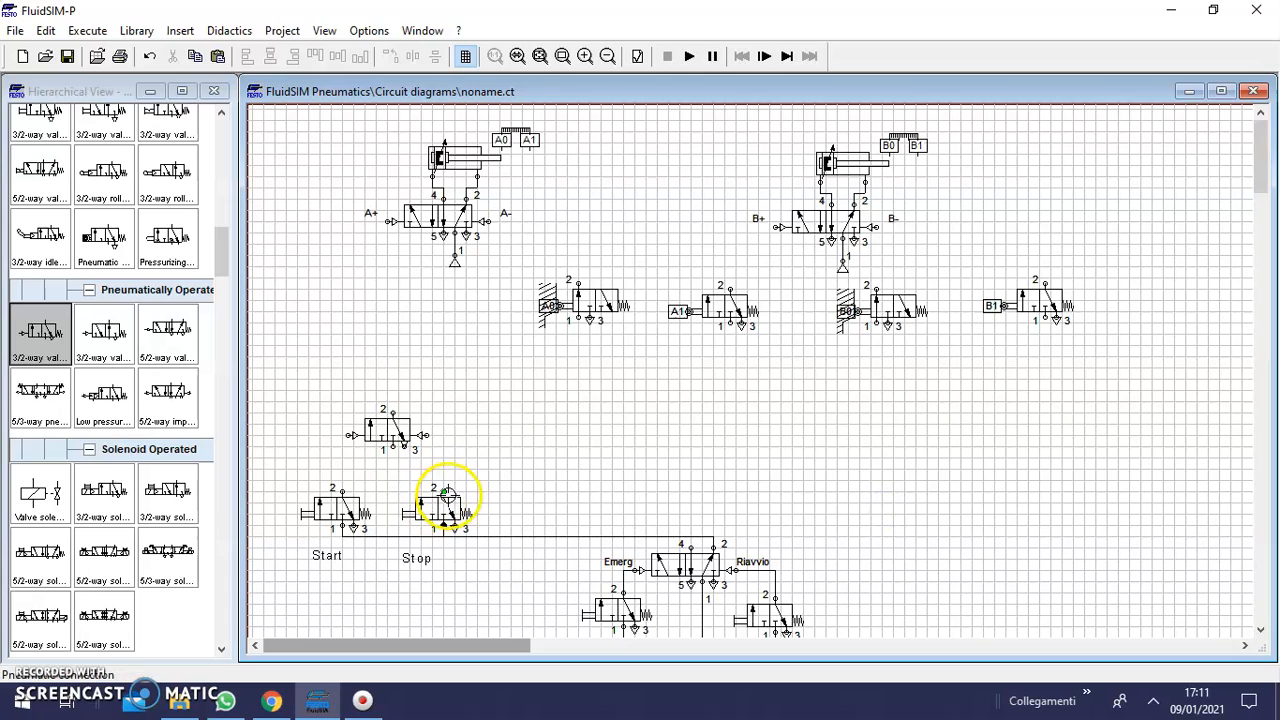
# - Connect the 3/2-way valve's right pilot to port 2 of the Stop valve and its left pilot to port 2 of Start
pyautogui.moveTo(429, 439); pyautogui.dragTo(443, 490)
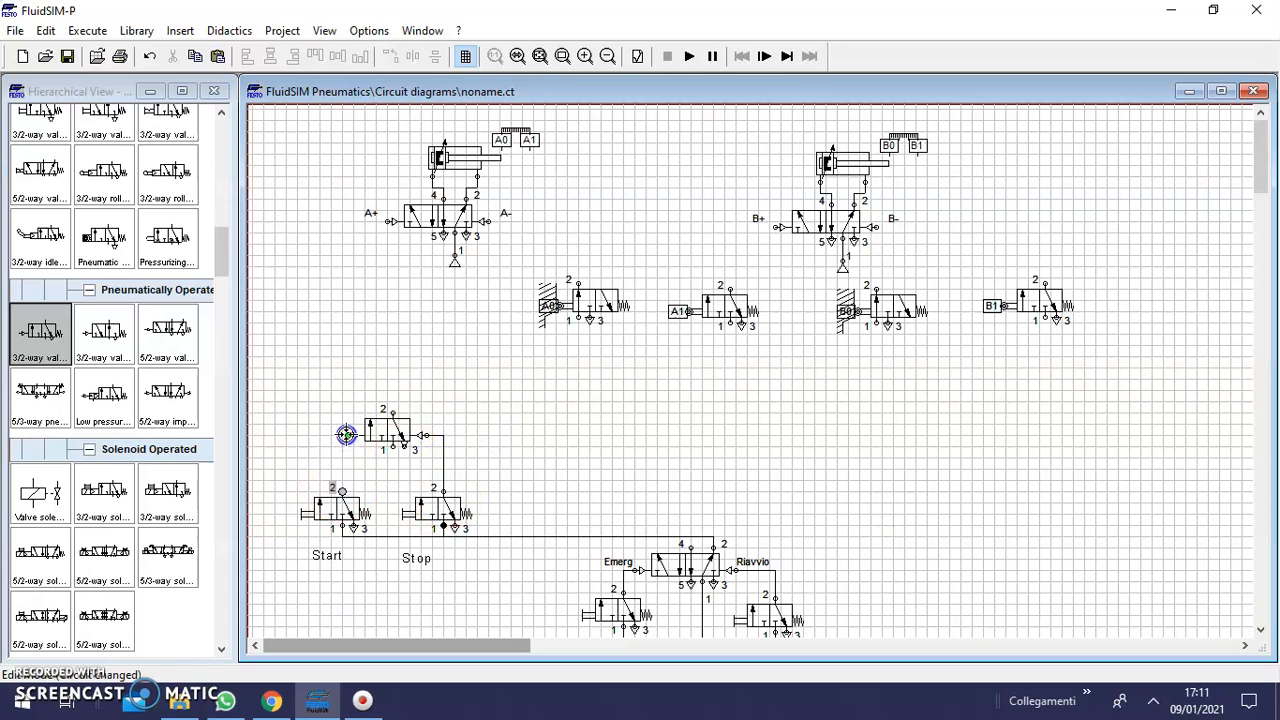
pyautogui.moveTo(346, 434); pyautogui.dragTo(342, 490)
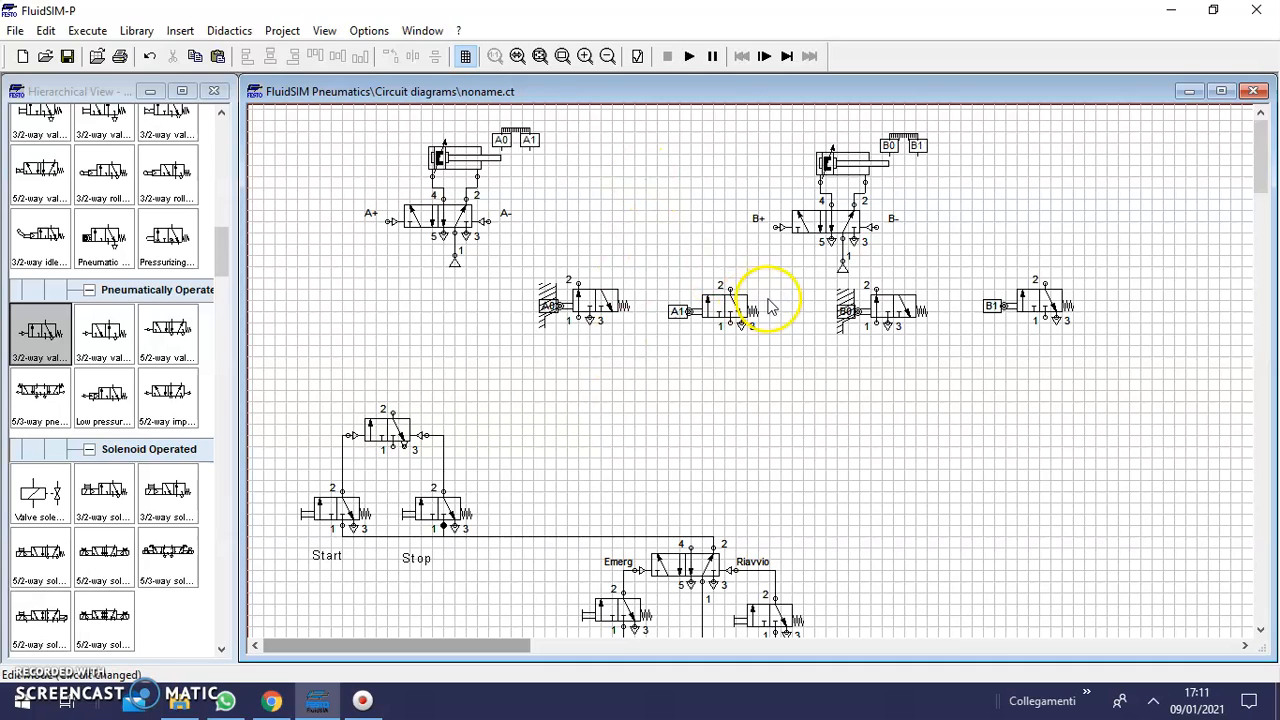
# - Move the B0 limit valve below the A+ pilot and connect it between that pilot and port 2 of the Start/Stop 3/2-way valve
pyautogui.moveTo(789, 286); pyautogui.dragTo(971, 364)
pyautogui.moveTo(842, 305)
pyautogui.mouseDown()
pyautogui.moveTo(622, 352)
pyautogui.moveTo(333, 300)
pyautogui.moveTo(370, 315)
pyautogui.moveTo(376, 283)
pyautogui.moveTo(395, 301)
pyautogui.moveTo(370, 287)
pyautogui.moveTo(366, 229)
pyautogui.moveTo(383, 221)
pyautogui.mouseUp()
pyautogui.click(491, 330)
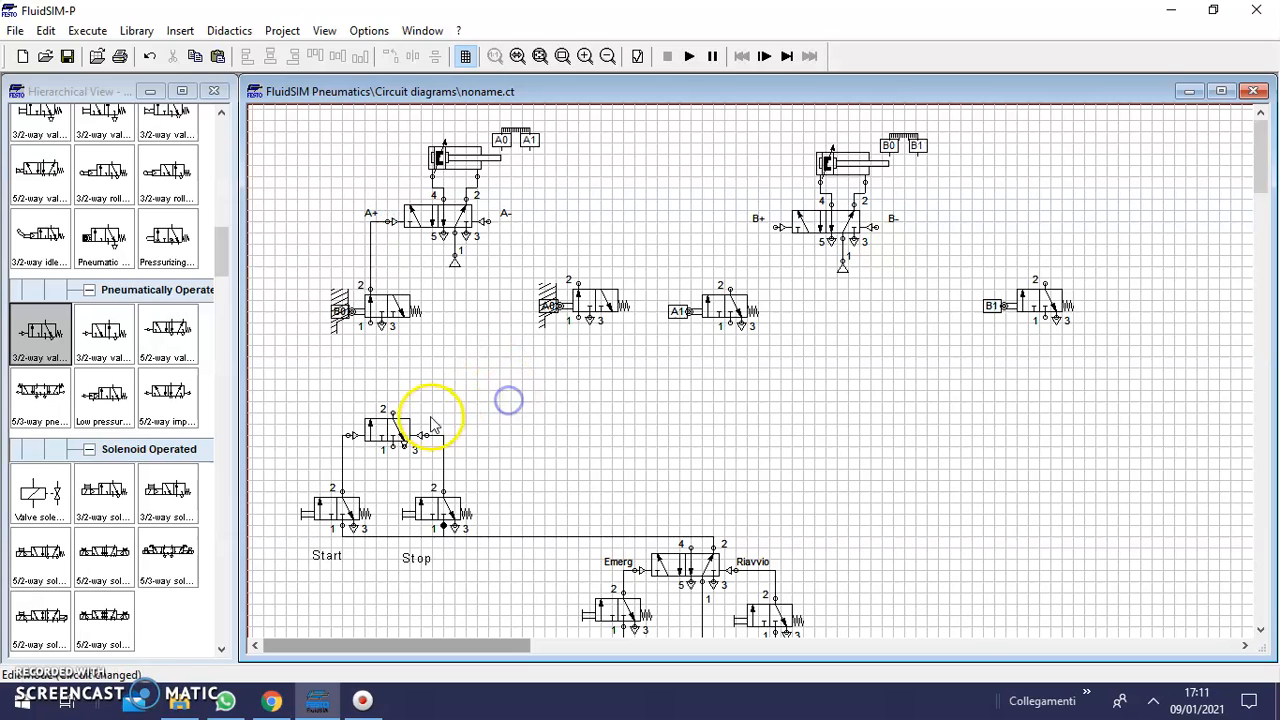
pyautogui.moveTo(392, 412); pyautogui.dragTo(370, 326)
pyautogui.click(566, 394)
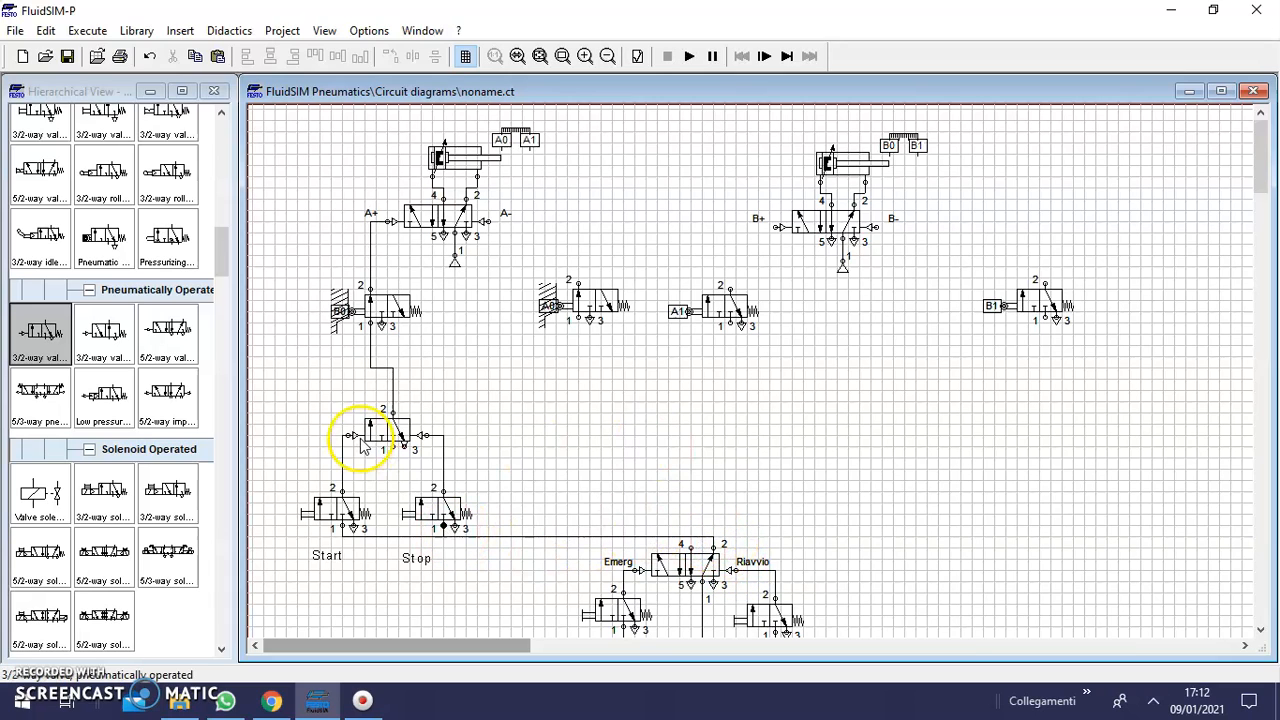
# - Move the A0 and A1 limit valves together to the free area below the B1 limit valve
pyautogui.moveTo(533, 271); pyautogui.dragTo(788, 360)
pyautogui.moveTo(729, 306); pyautogui.dragTo(1118, 424)
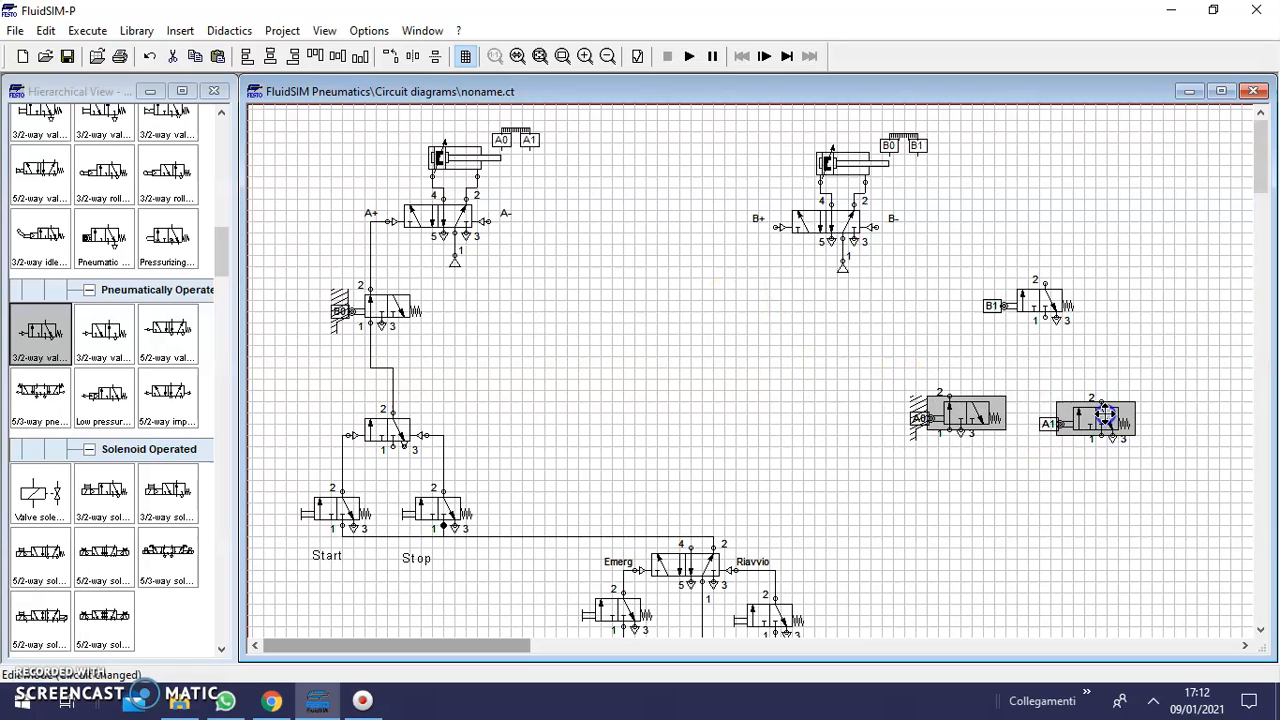
pyautogui.click(1077, 519)
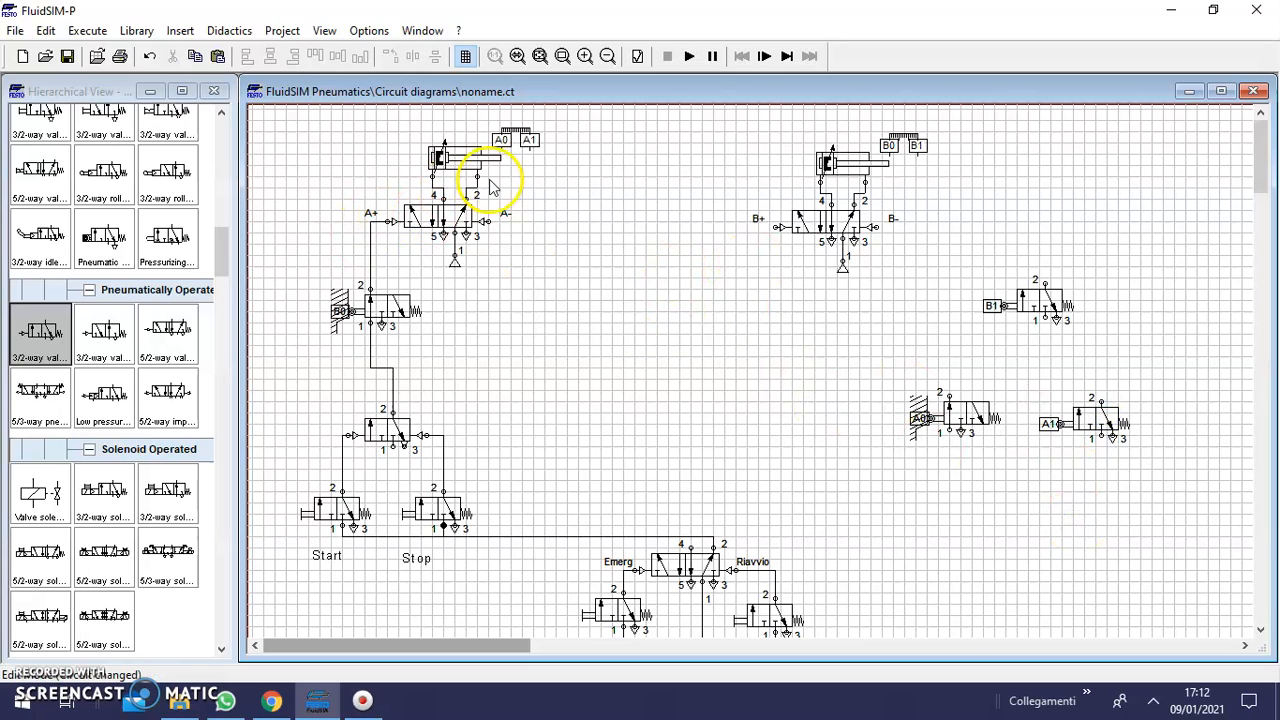
# - Move the A1 limit valve below the B+ pilot and connect it between that pilot and the memory valve's port 2 line
pyautogui.moveTo(1090, 422); pyautogui.dragTo(757, 295)
pyautogui.click(826, 331)
pyautogui.moveTo(777, 226); pyautogui.dragTo(769, 277)
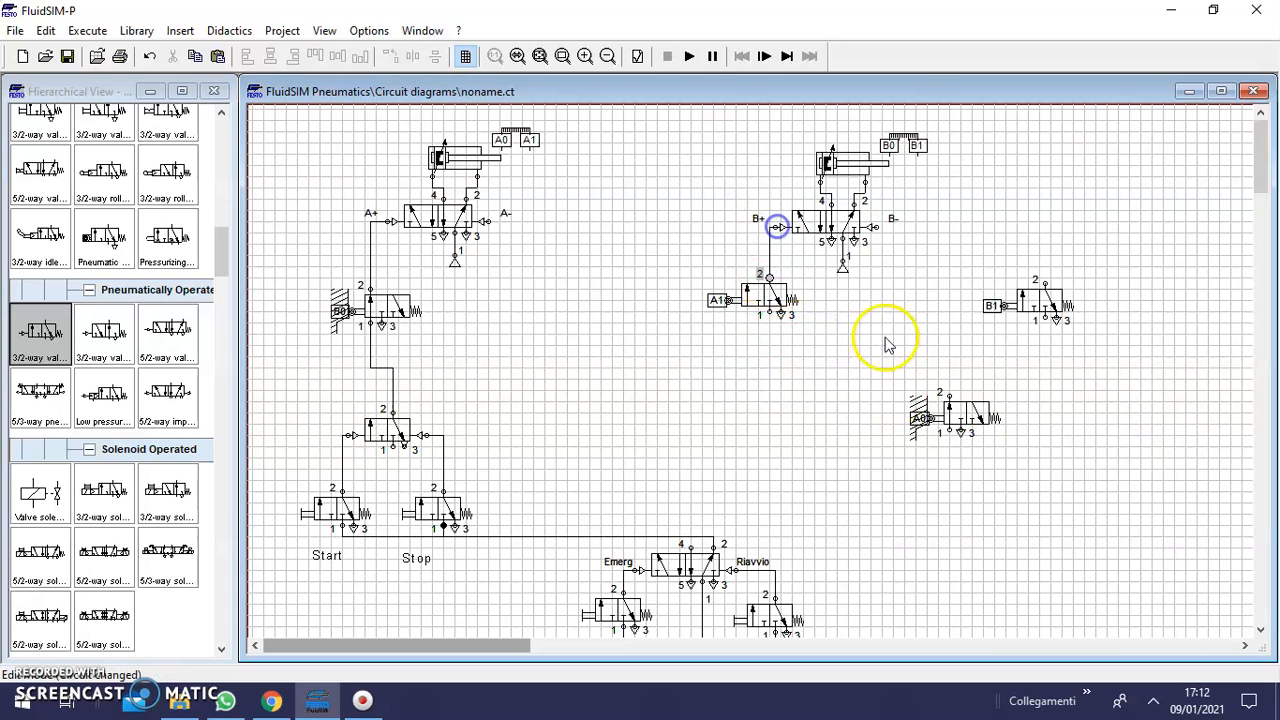
pyautogui.click(768, 313)
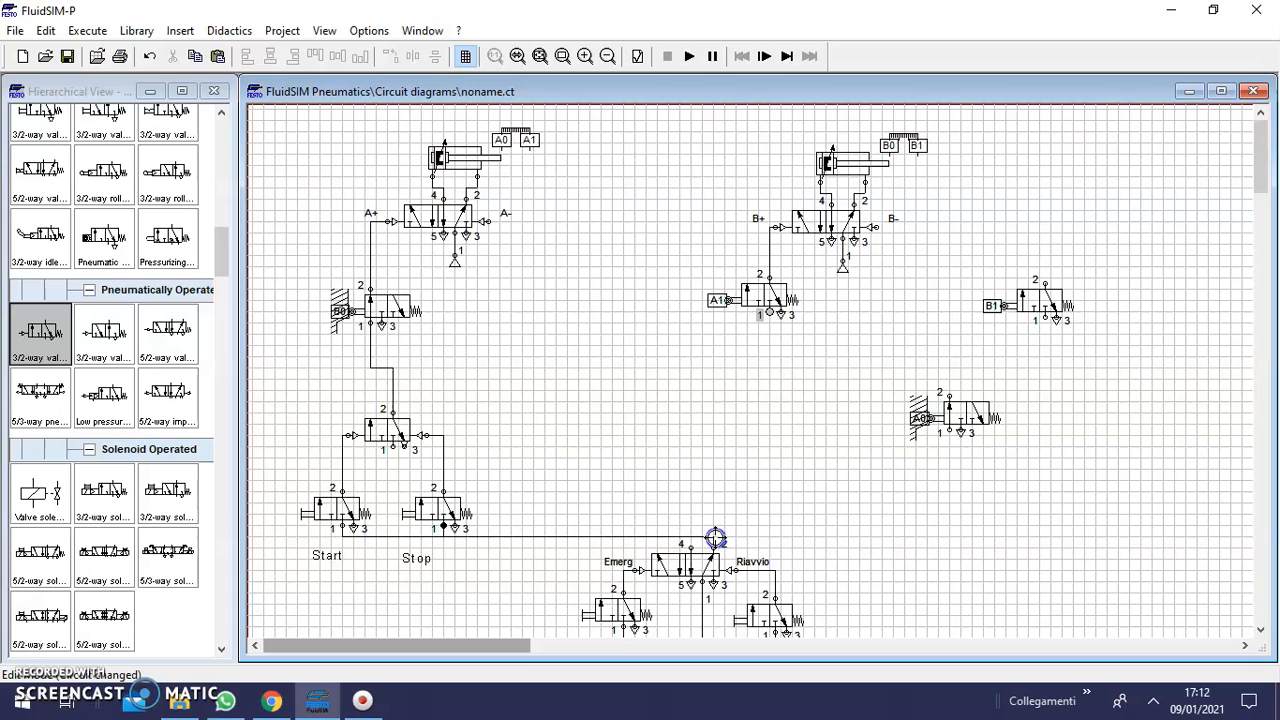
pyautogui.moveTo(712, 537); pyautogui.dragTo(712, 537)
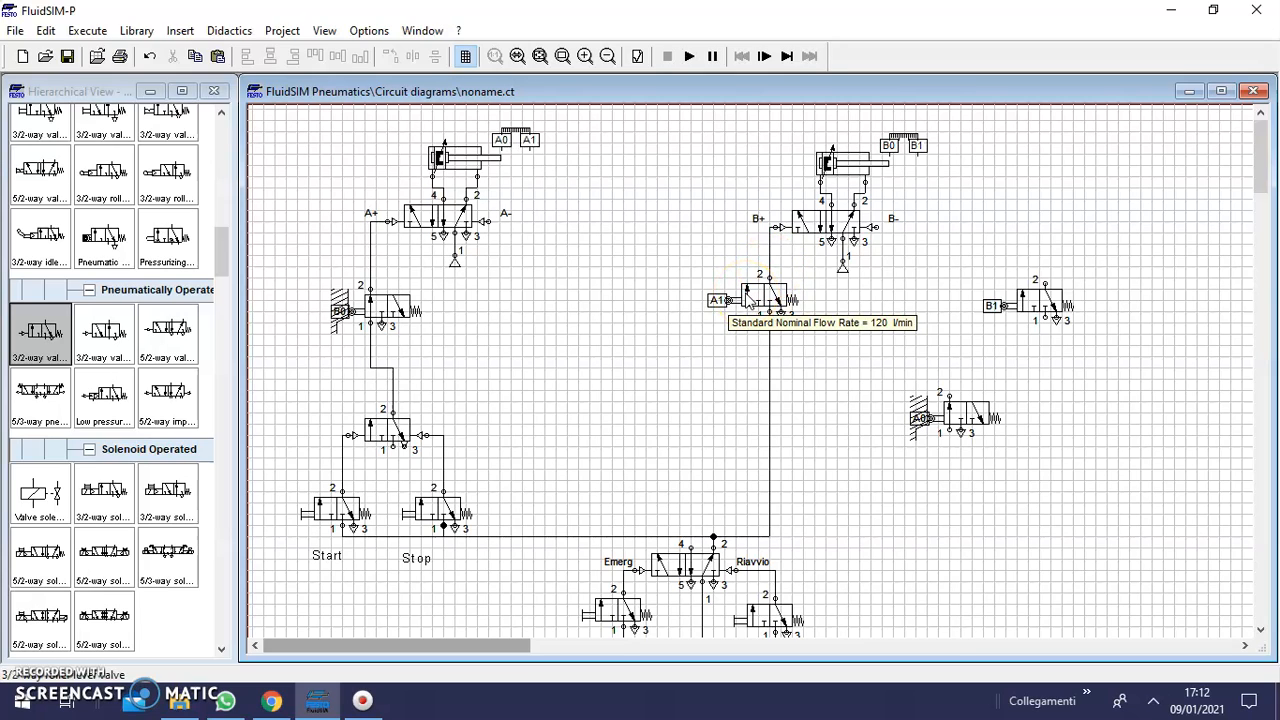
# - Move the B1 limit valve down beside A0 and insert a shuttle valve below each of the A- and B- pilots
pyautogui.moveTo(1022, 314); pyautogui.dragTo(1097, 410)
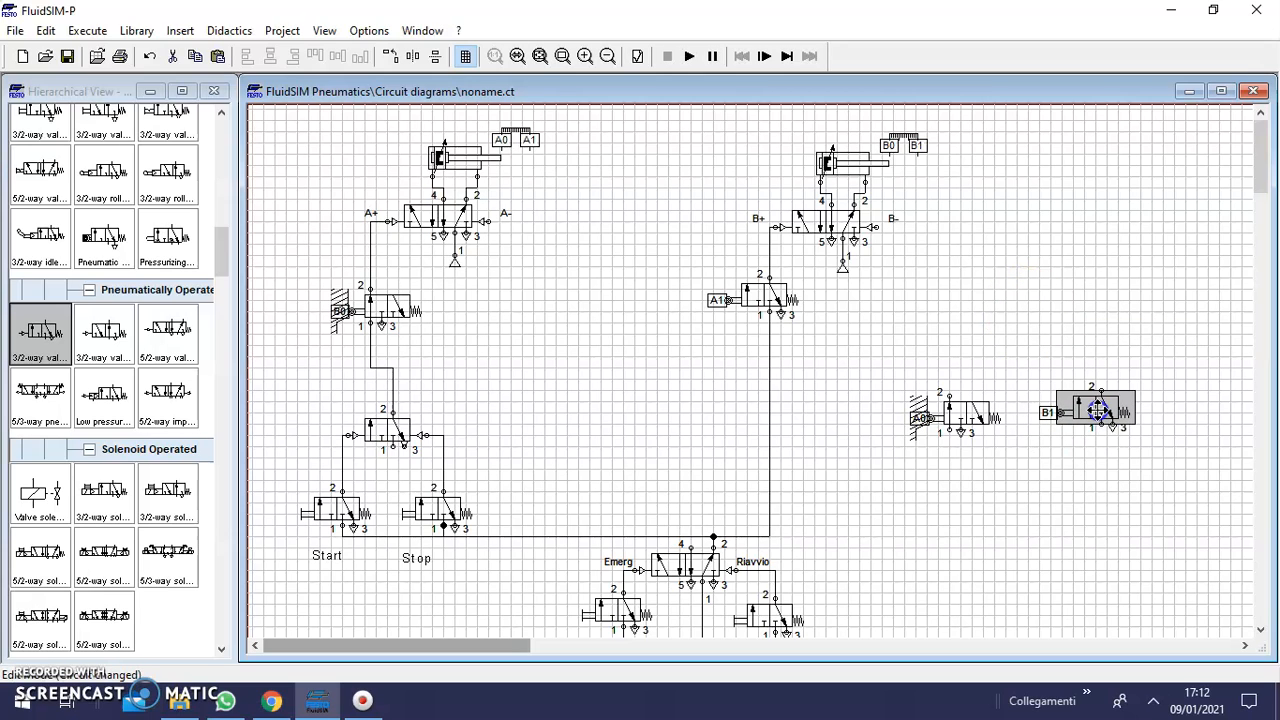
pyautogui.click(1024, 545)
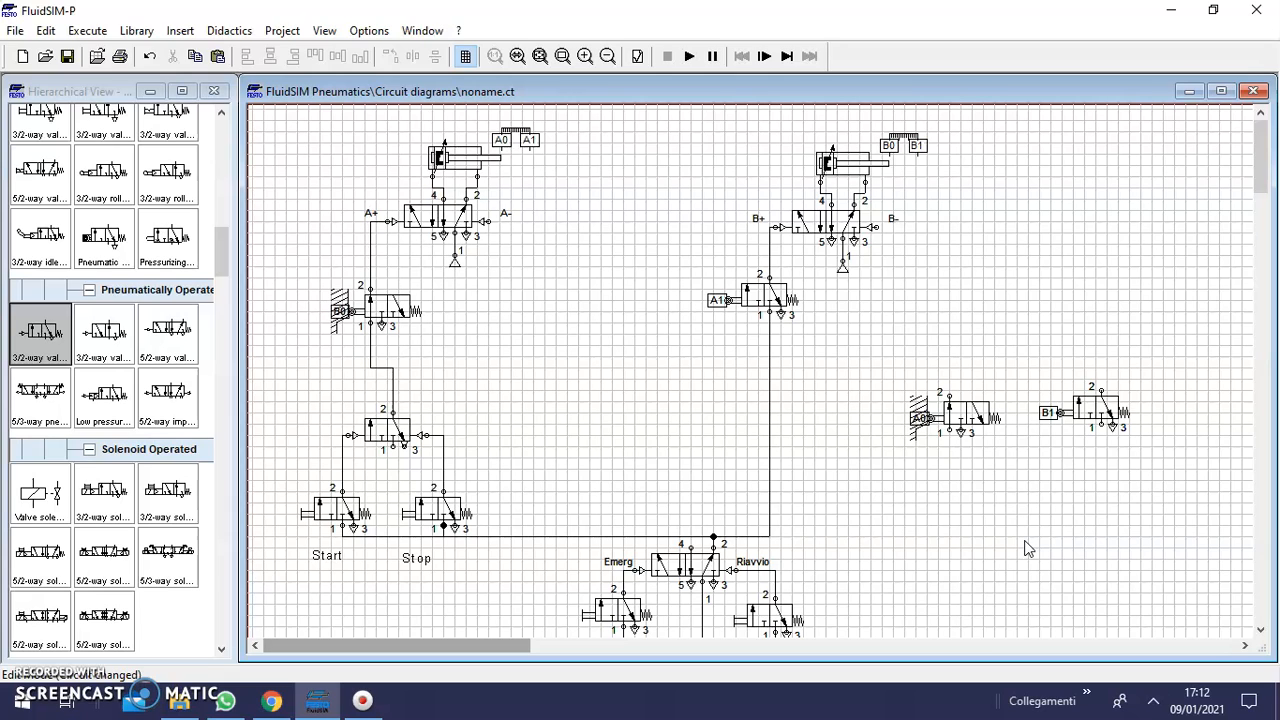
pyautogui.moveTo(217, 258); pyautogui.dragTo(229, 312)
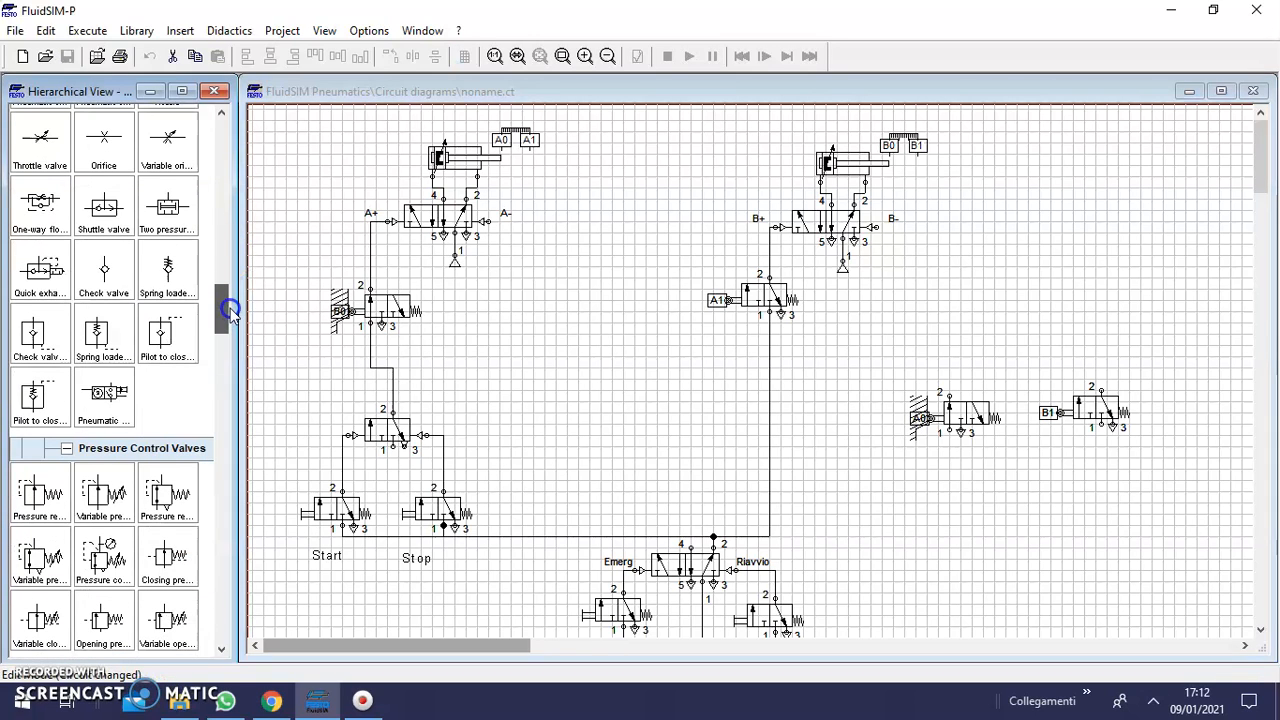
pyautogui.moveTo(104, 208); pyautogui.dragTo(540, 272)
pyautogui.click(530, 355)
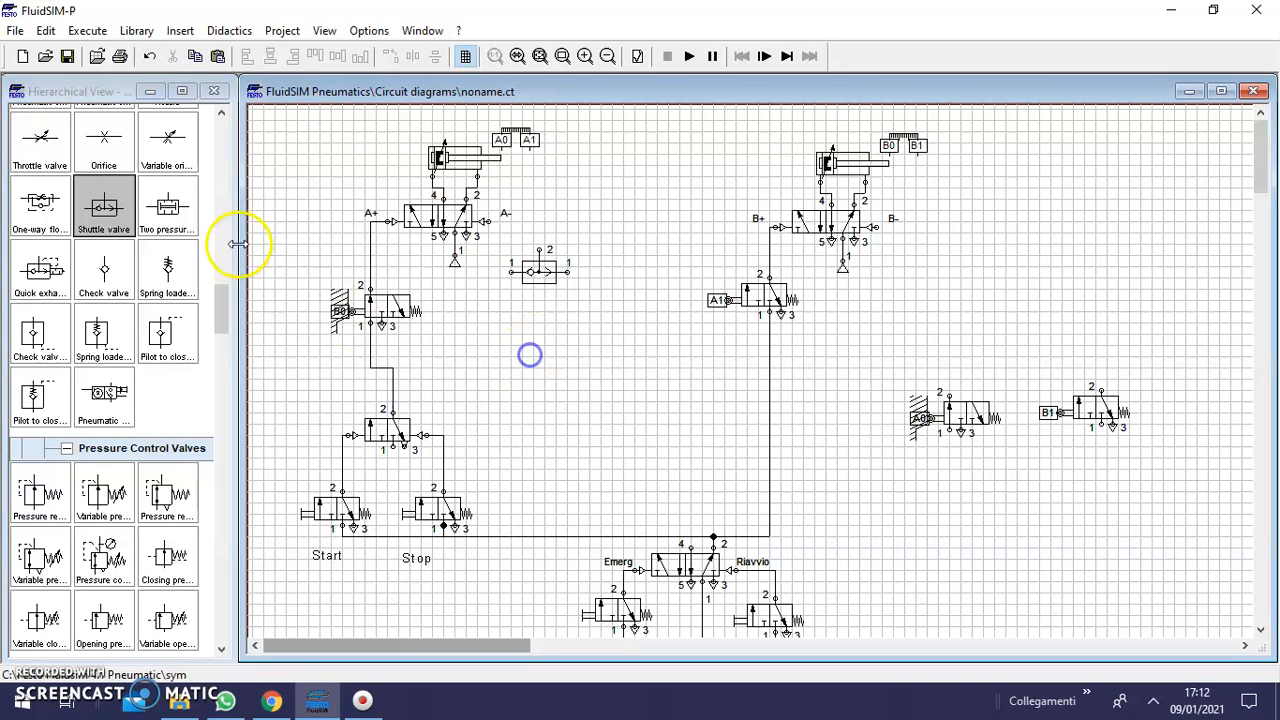
pyautogui.moveTo(91, 209); pyautogui.dragTo(930, 281)
pyautogui.click(1117, 533)
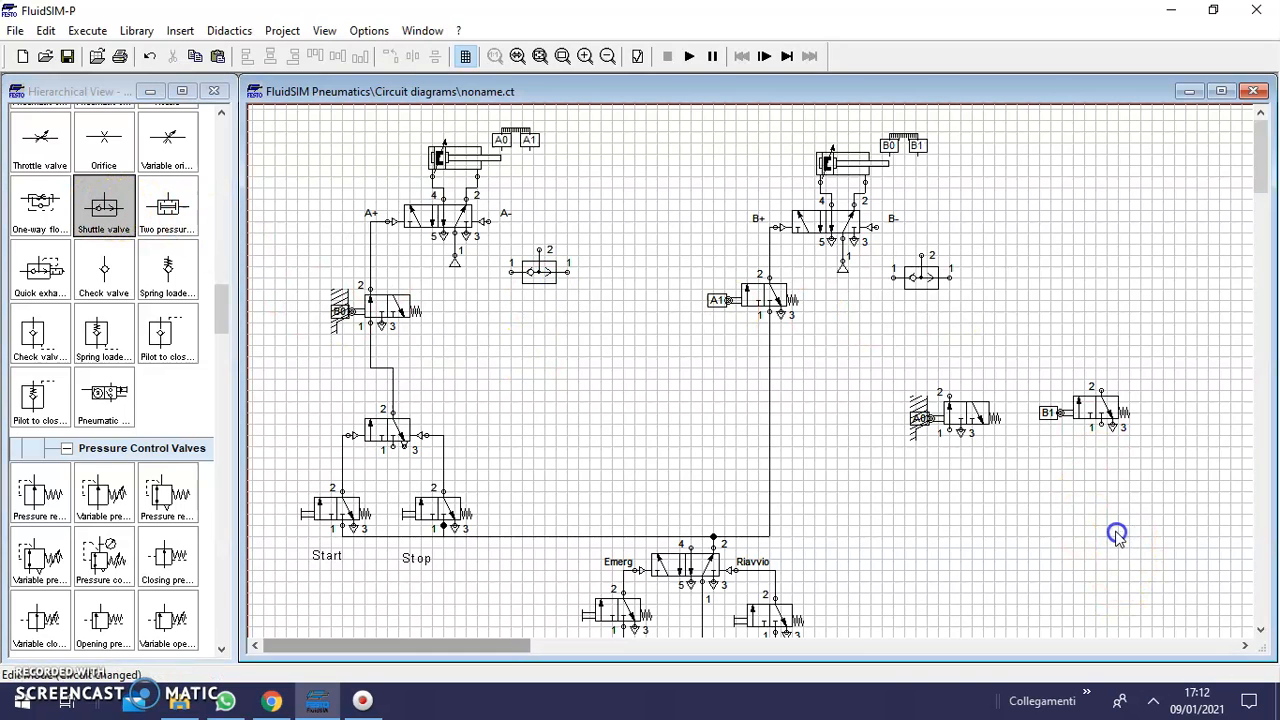
# - Move the B1 limit valve beneath the A- shuttle valve and connect it between the shuttle's right inlet and the memory valve's port 2 line
pyautogui.click(957, 420)
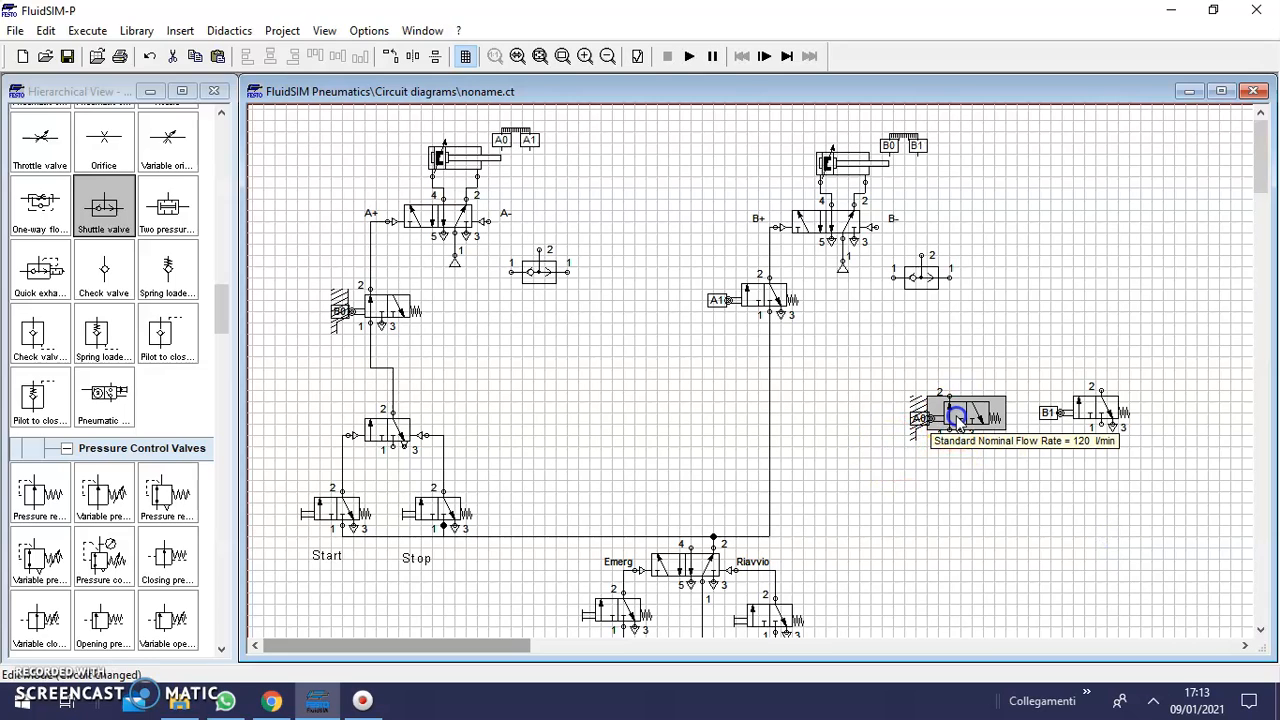
pyautogui.moveTo(1086, 405); pyautogui.dragTo(569, 272)
pyautogui.click(843, 423)
pyautogui.click(600, 316)
pyautogui.click(660, 354)
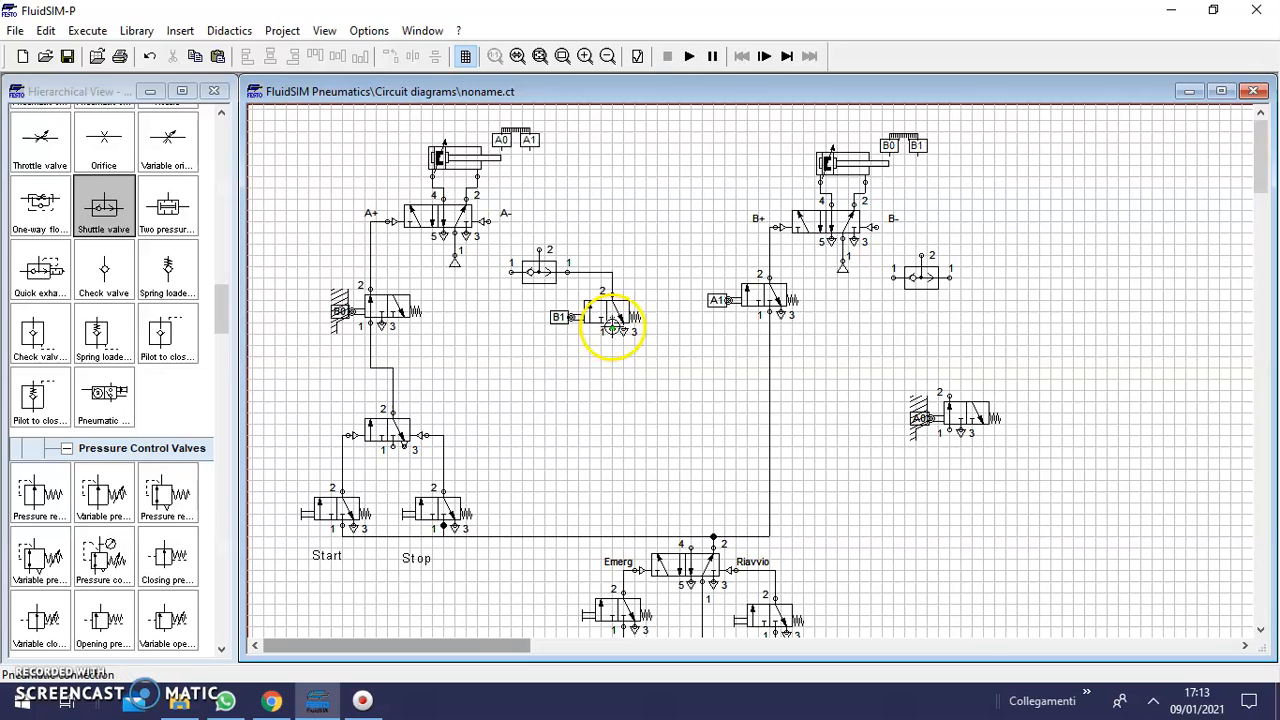
pyautogui.moveTo(609, 536); pyautogui.dragTo(609, 536)
pyautogui.click(957, 541)
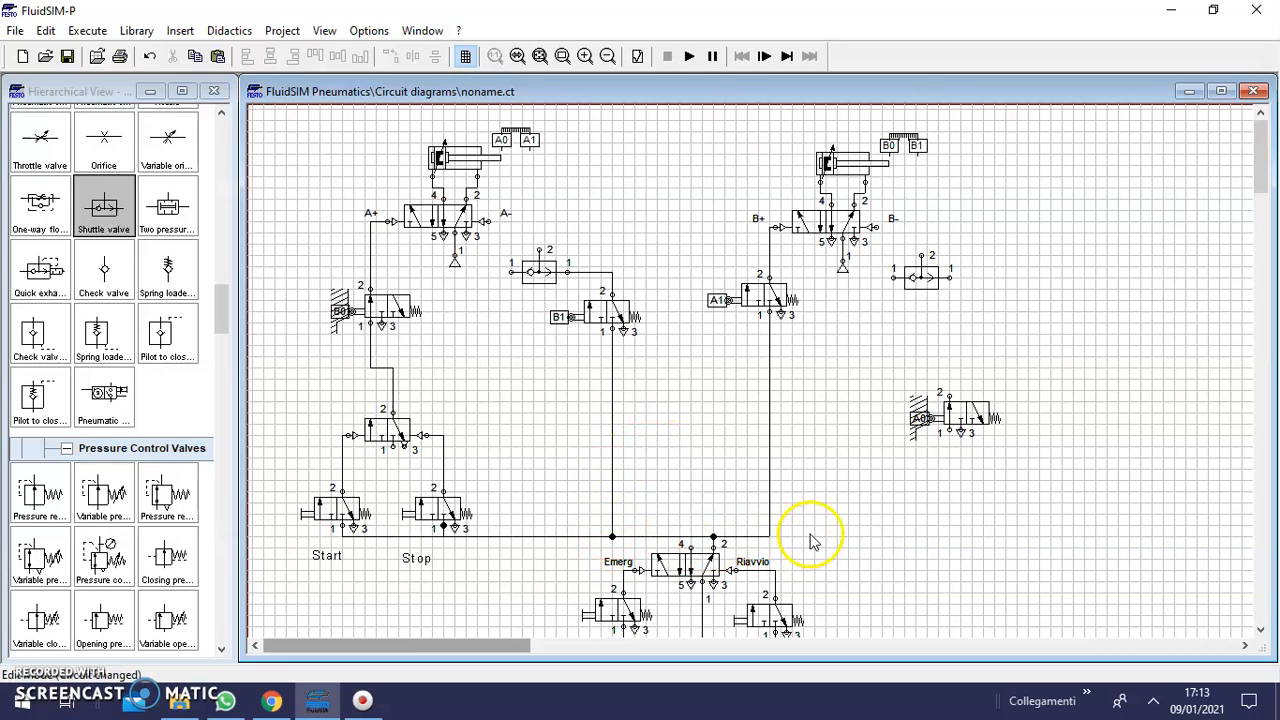
# - Move the A0 limit valve beneath the B- shuttle valve and connect it between the shuttle's right inlet and the memory valve's port 2 line
pyautogui.moveTo(966, 414); pyautogui.dragTo(950, 277)
pyautogui.click(1035, 386)
pyautogui.moveTo(973, 338); pyautogui.dragTo(866, 510)
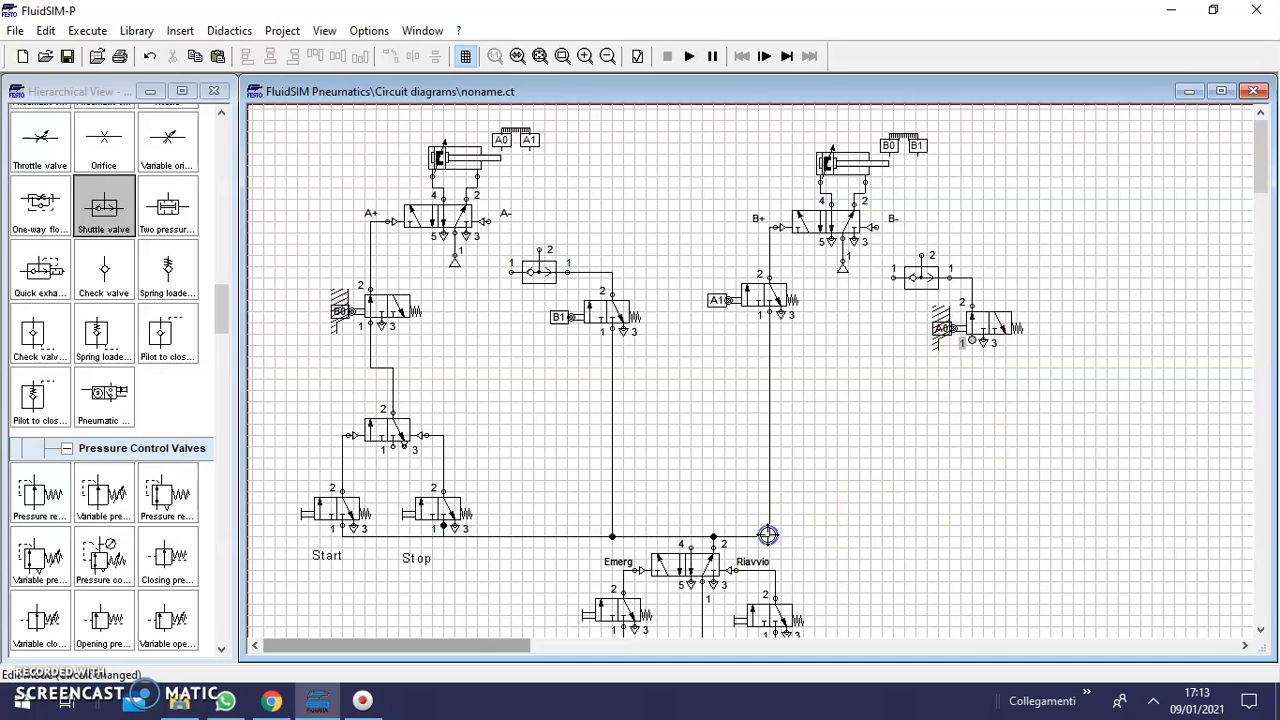
pyautogui.moveTo(768, 536); pyautogui.dragTo(768, 536)
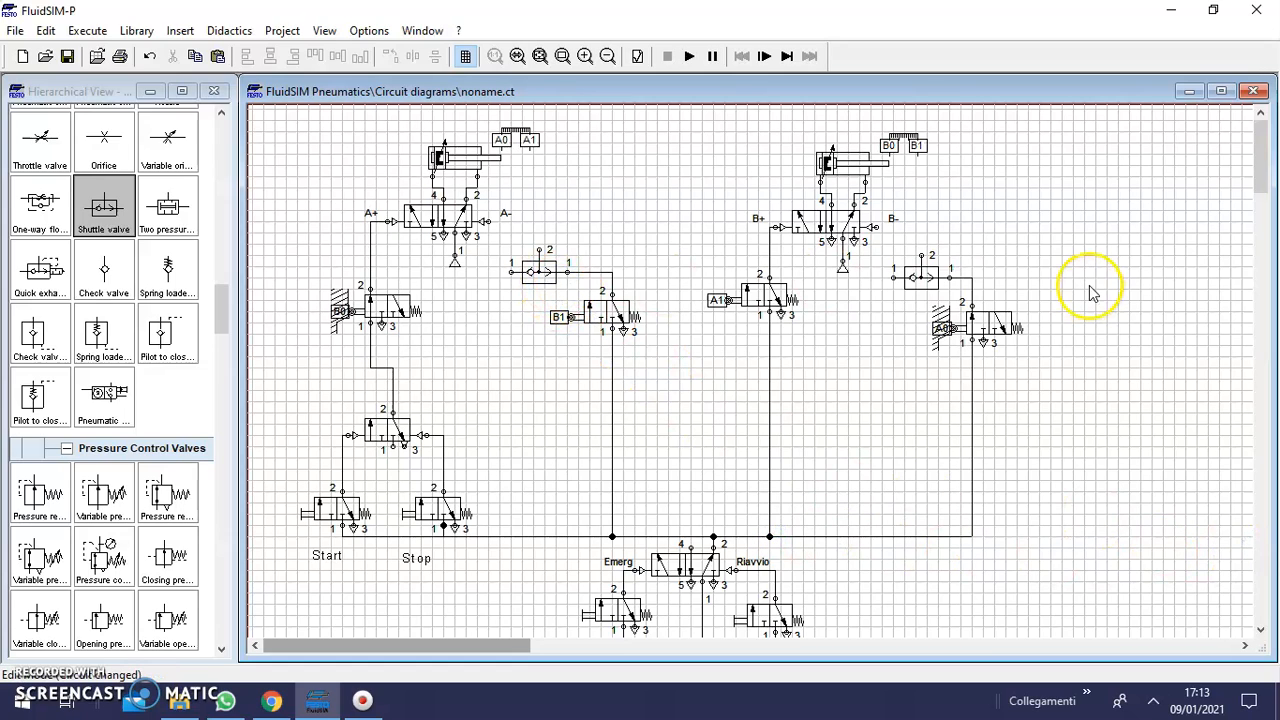
# - Connect port 2 of the two shuttle valves to the B- and A- pilots
pyautogui.moveTo(920, 256); pyautogui.dragTo(874, 227)
pyautogui.click(915, 383)
pyautogui.moveTo(541, 249); pyautogui.dragTo(488, 221)
pyautogui.click(920, 400)
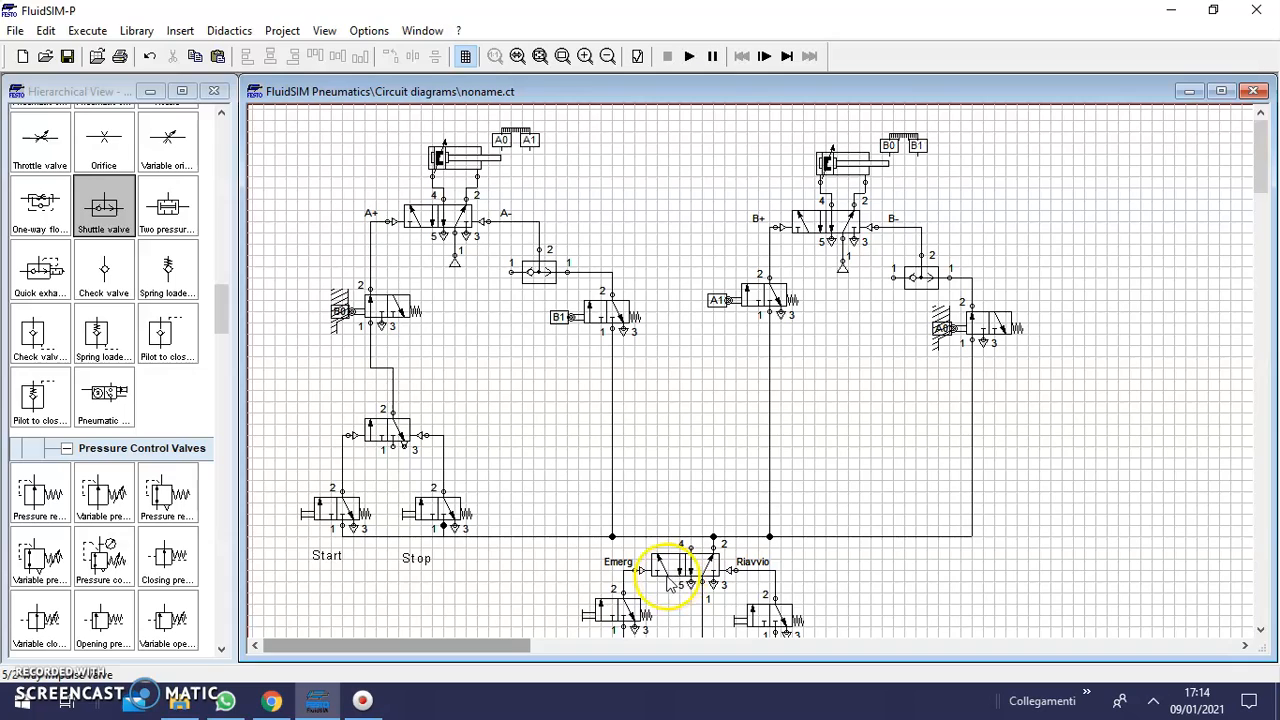
# - Connect the memory valve's port 4 to the left inlets of the A- and B- shuttle valves and reposition the horizontal connecting lines
pyautogui.moveTo(687, 543); pyautogui.dragTo(685, 535)
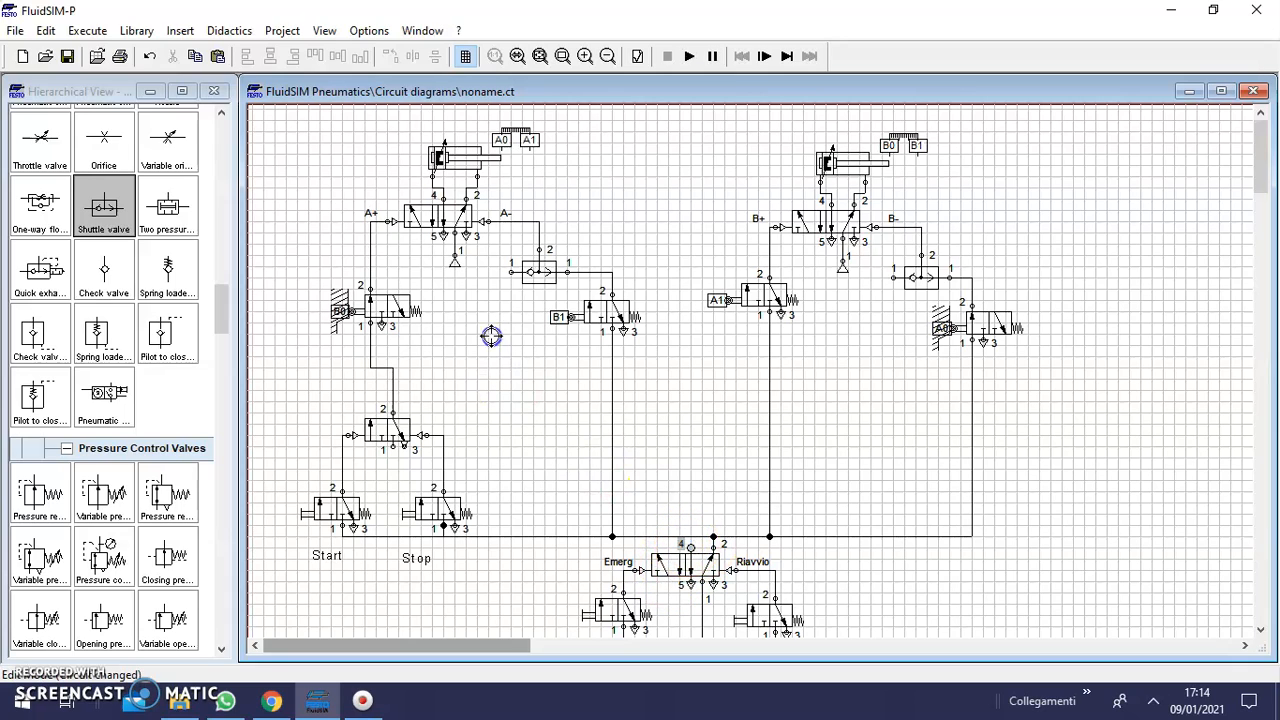
pyautogui.moveTo(508, 273); pyautogui.dragTo(681, 546)
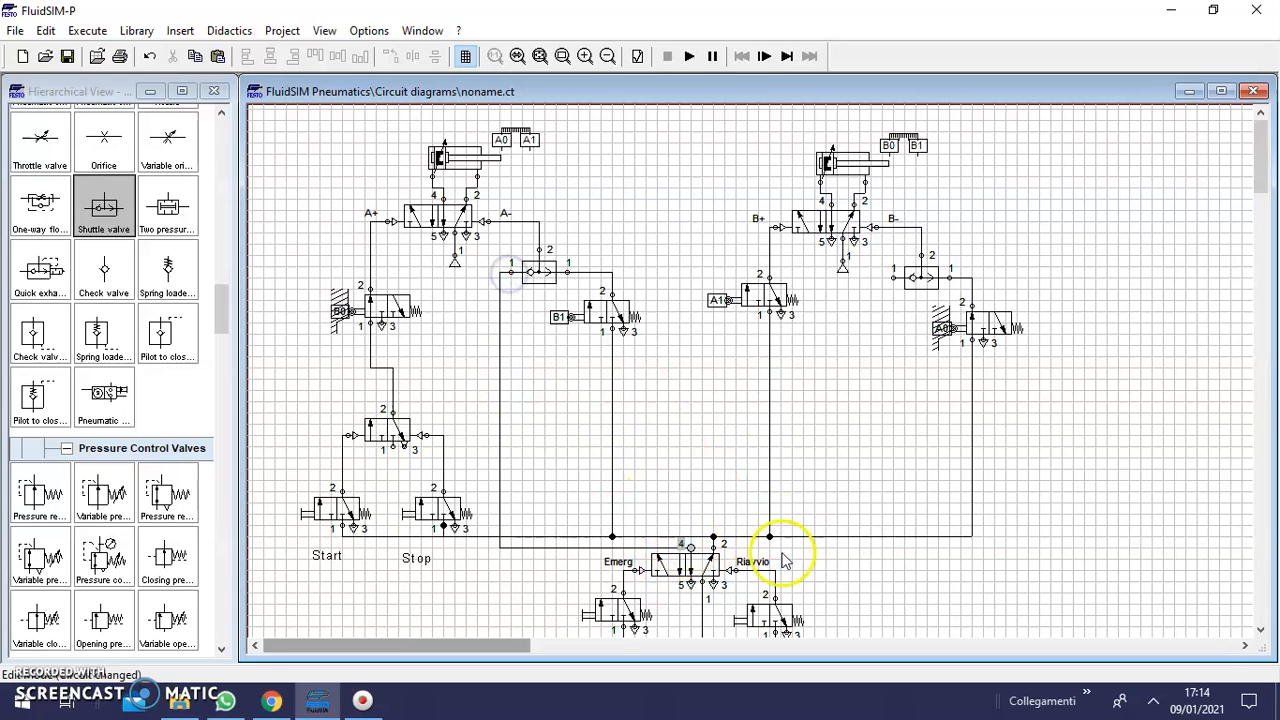
pyautogui.moveTo(623, 546); pyautogui.dragTo(653, 461)
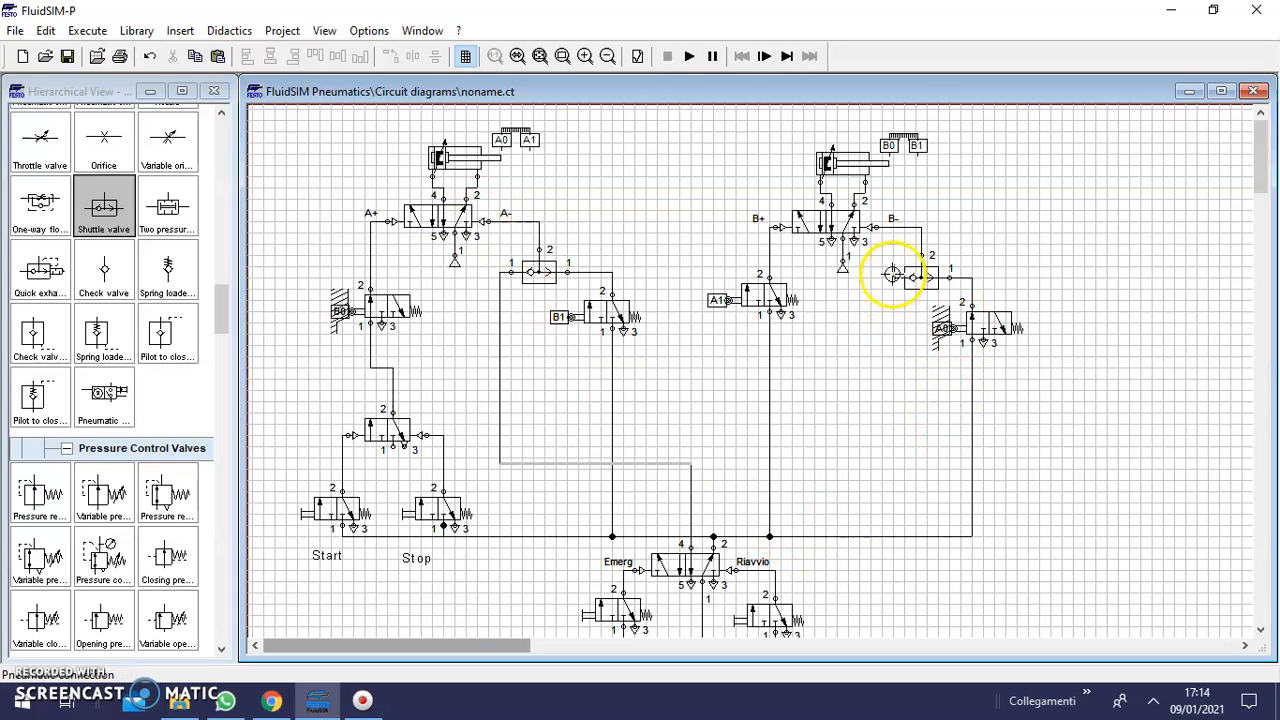
pyautogui.click(908, 413)
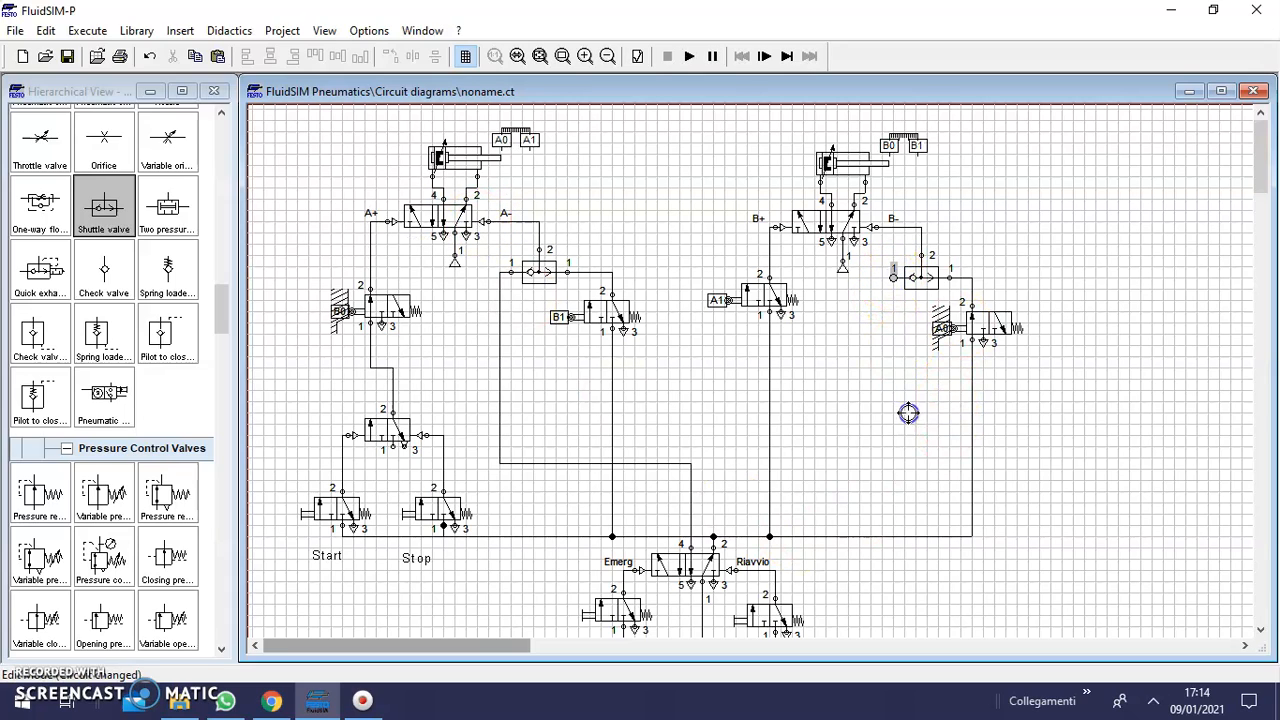
pyautogui.click(691, 463)
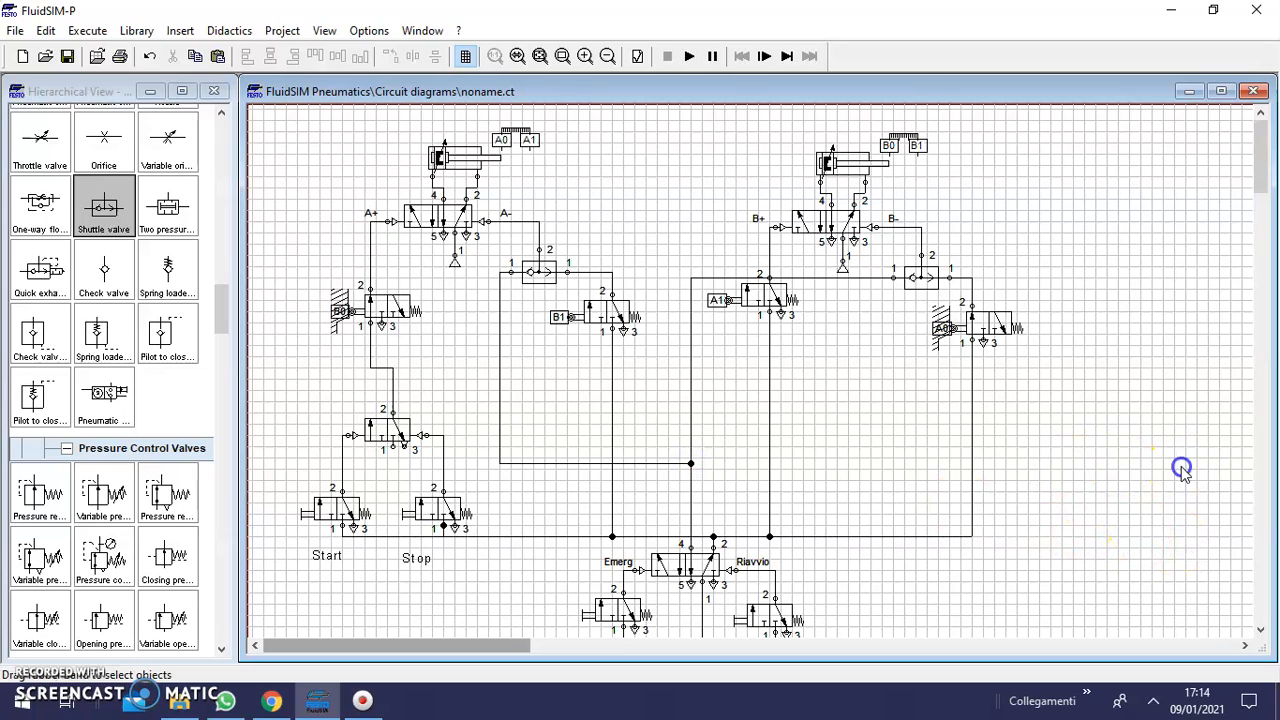
pyautogui.moveTo(826, 283); pyautogui.dragTo(849, 423)
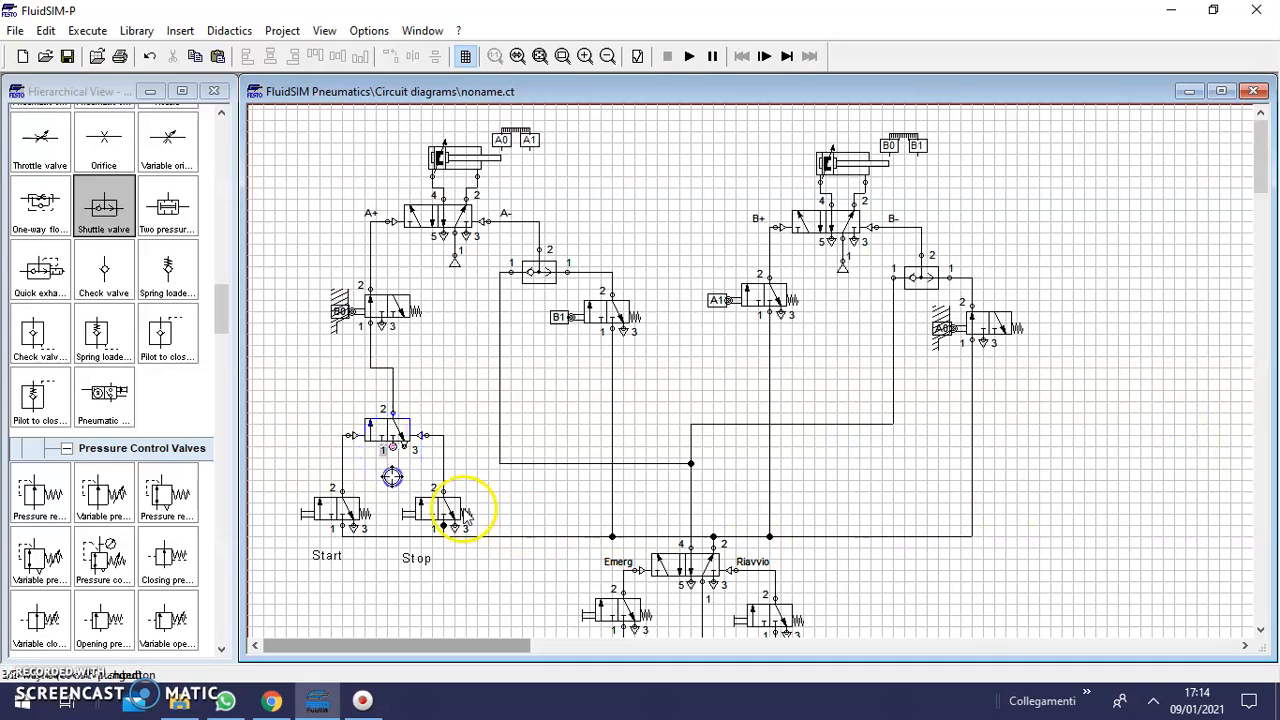
# - Connect port 1 of the Start/Stop 3/2-way valve to the memory valve's port 2 line and start the simulation despite the warnings
pyautogui.moveTo(392, 517); pyautogui.dragTo(394, 537)
pyautogui.click(1114, 542)
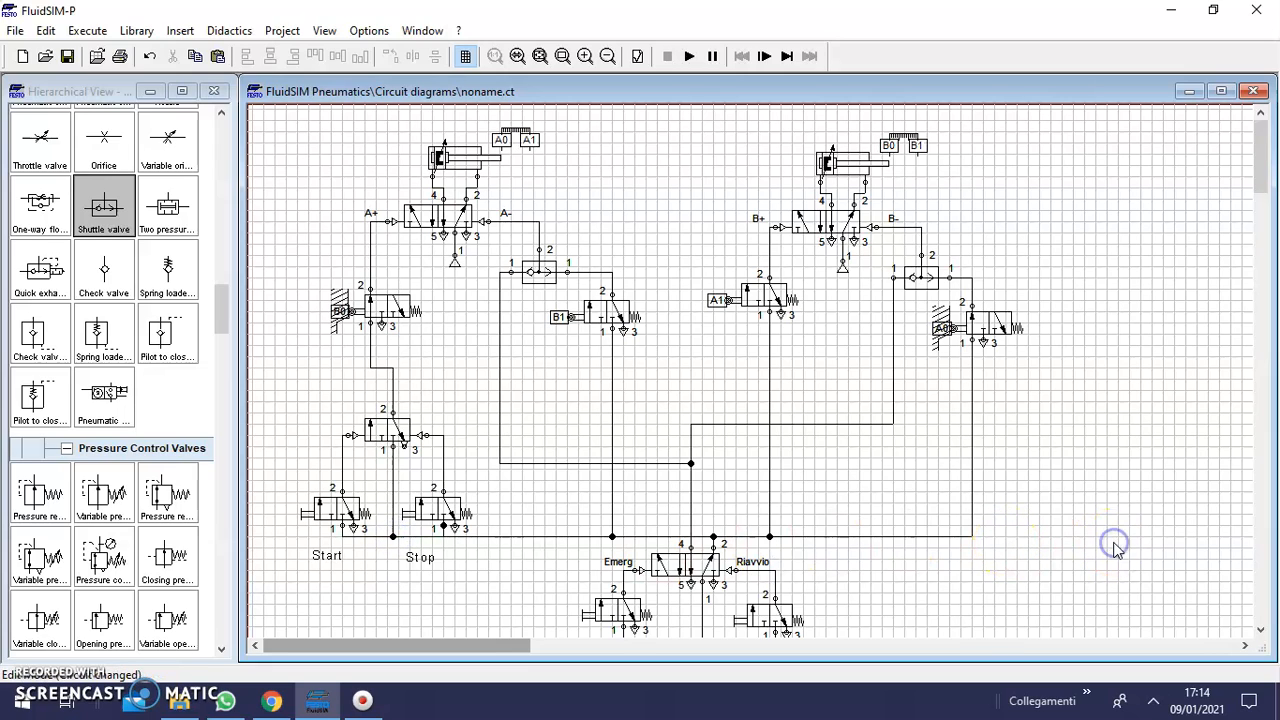
pyautogui.click(690, 56)
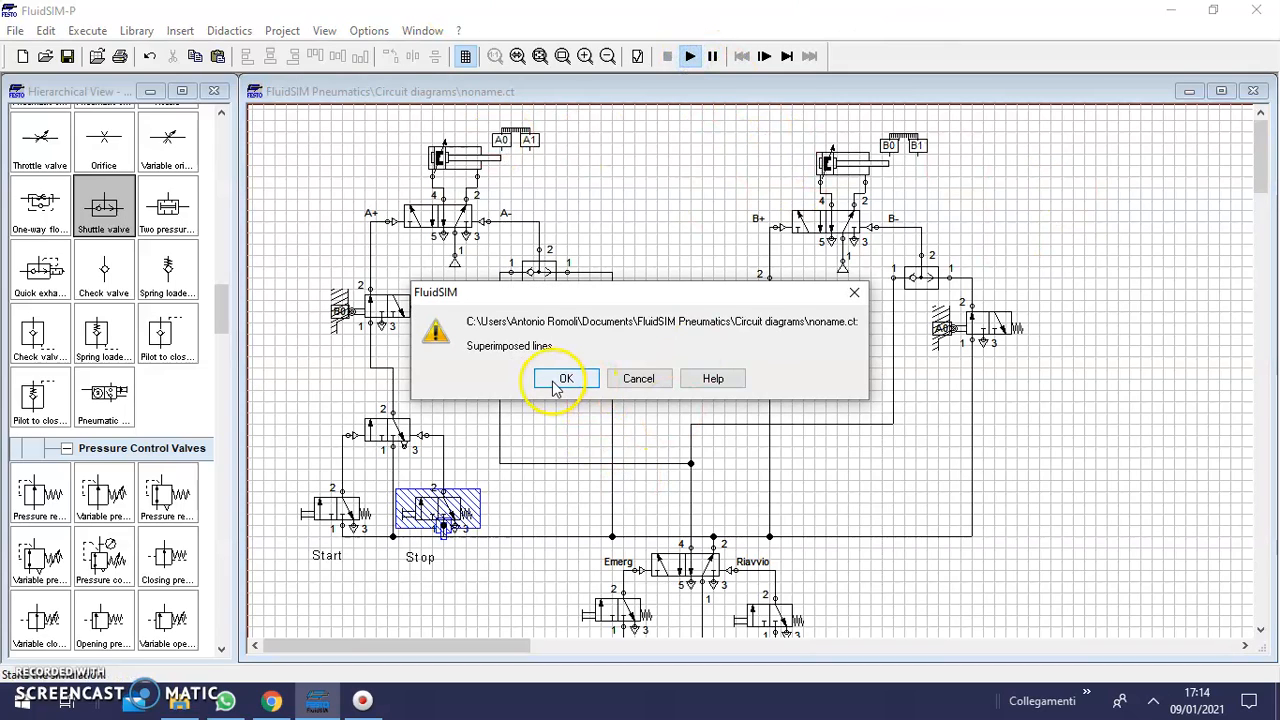
pyautogui.click(562, 379)
pyautogui.click(562, 379)
pyautogui.click(555, 380)
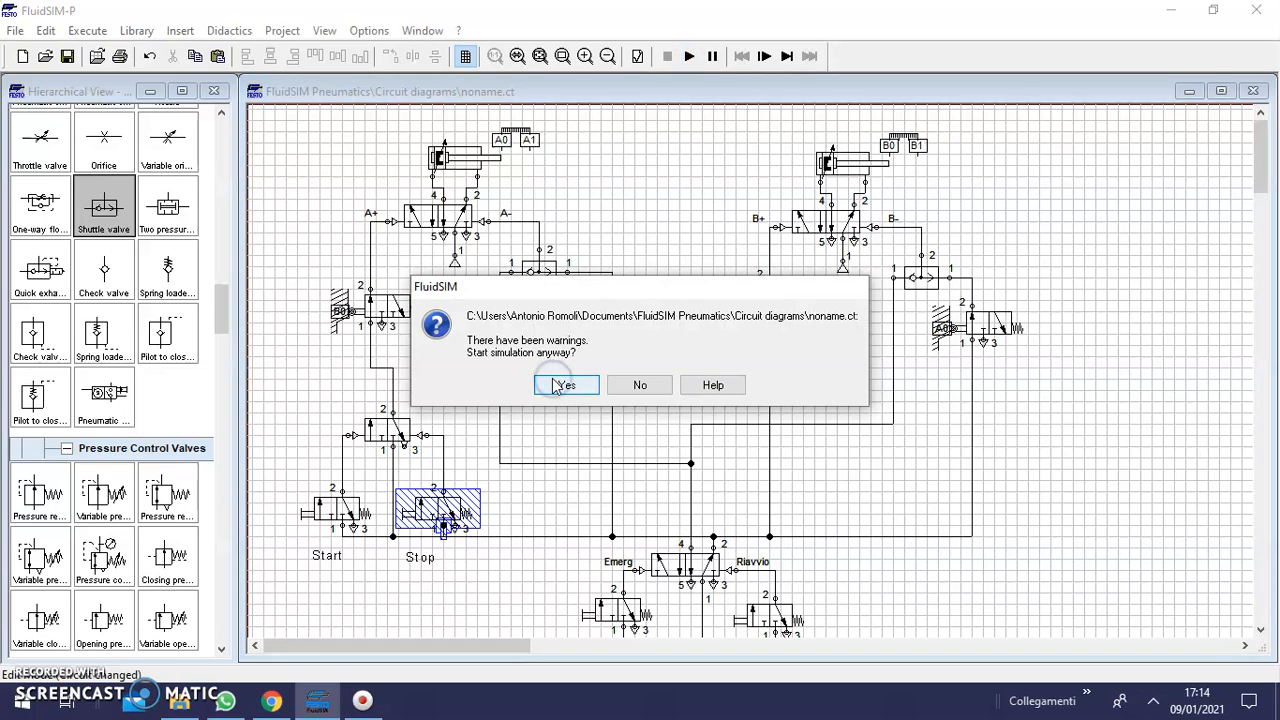
pyautogui.click(555, 380)
# - Test the cycle control by operating the Start valve, the Stop valve and the Start valve again
pyautogui.click(322, 510)
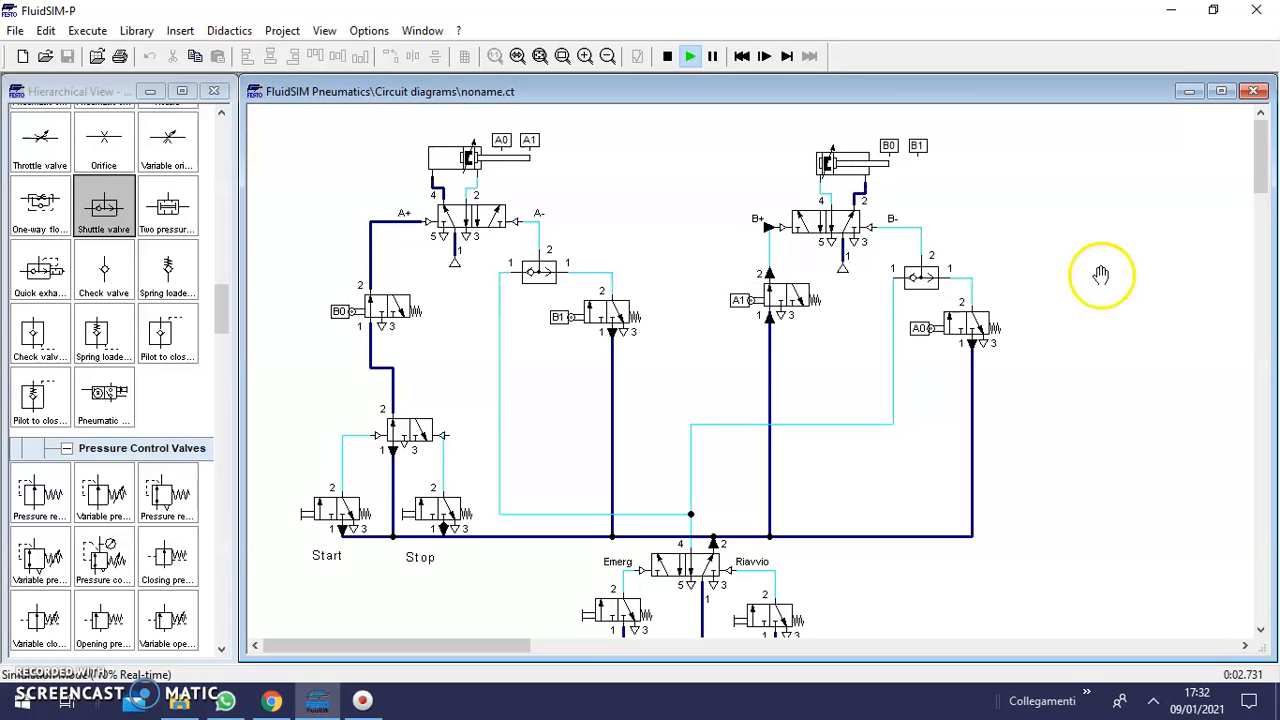
pyautogui.click(416, 510)
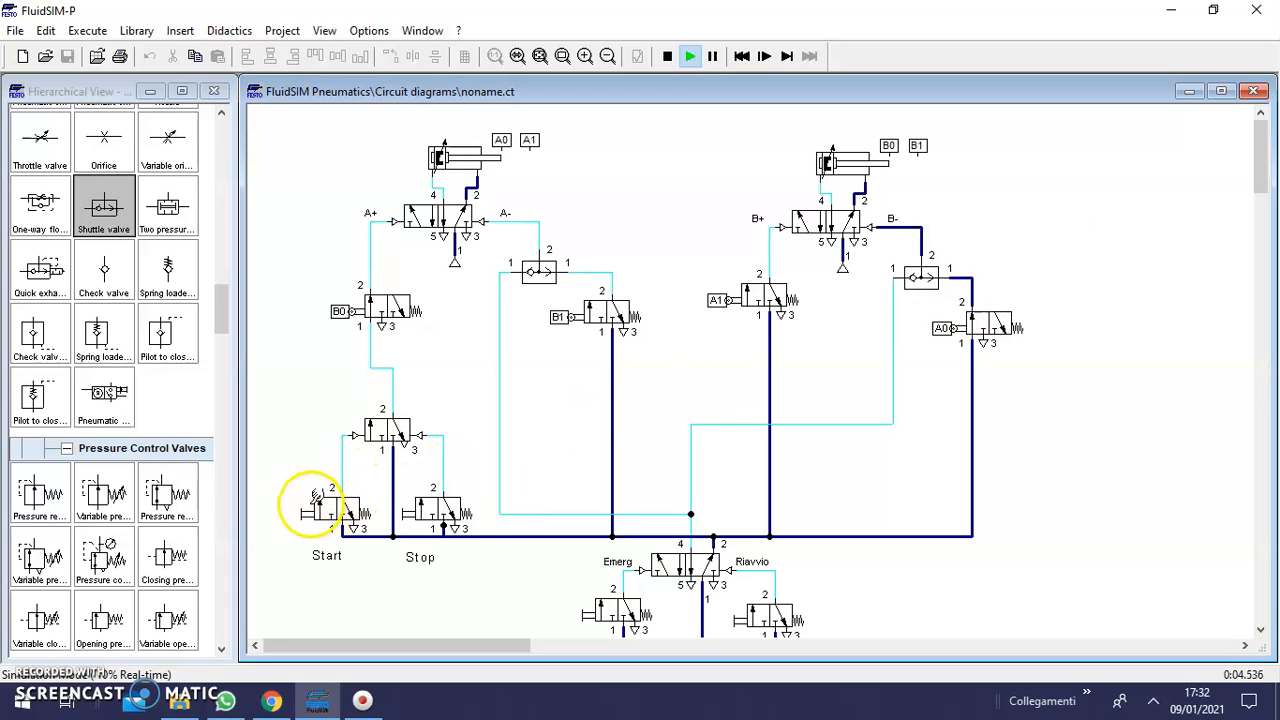
pyautogui.click(316, 503)
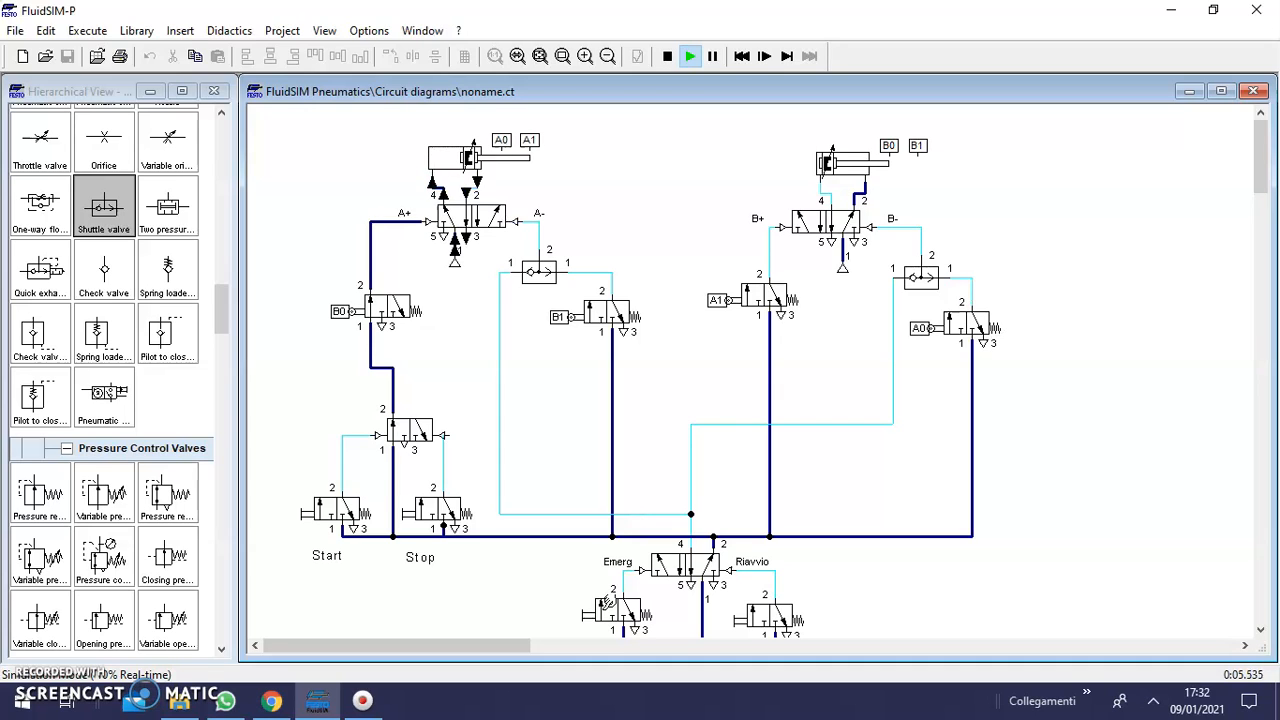
# - Trigger the emergency with the Emerg valve and test the Start valve several times while the emergency is active
pyautogui.click(607, 600)
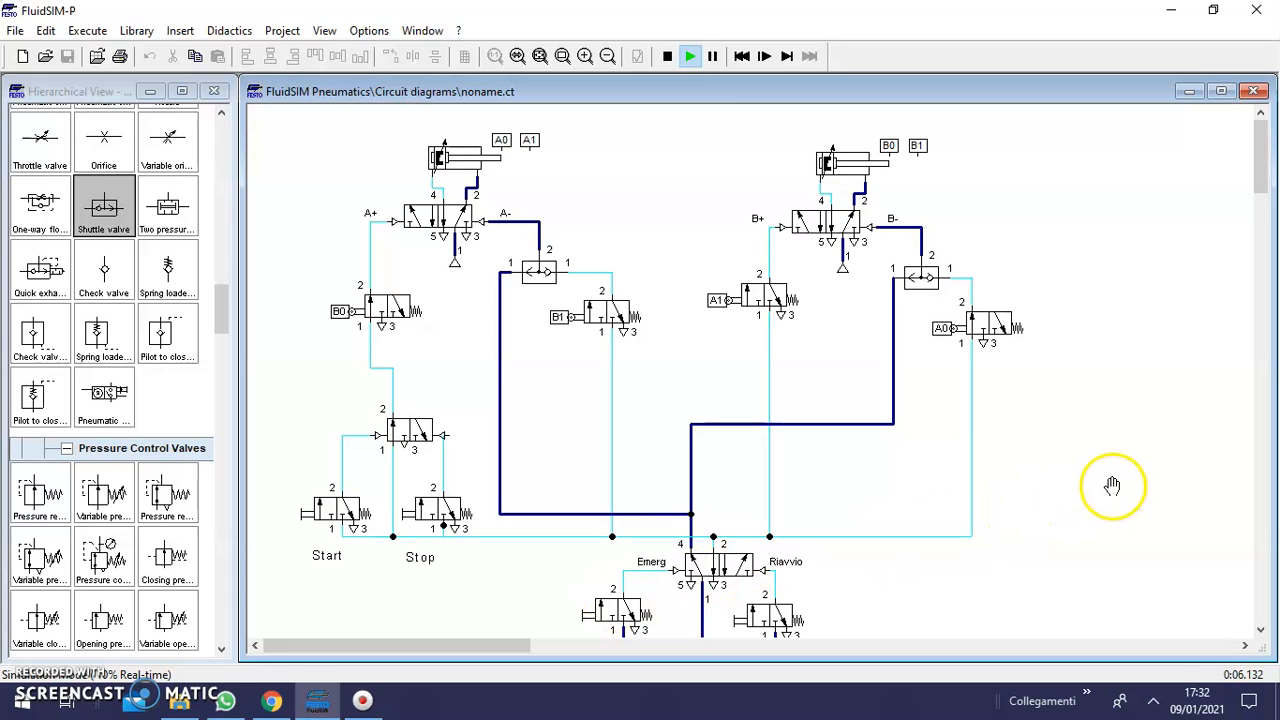
pyautogui.click(322, 513)
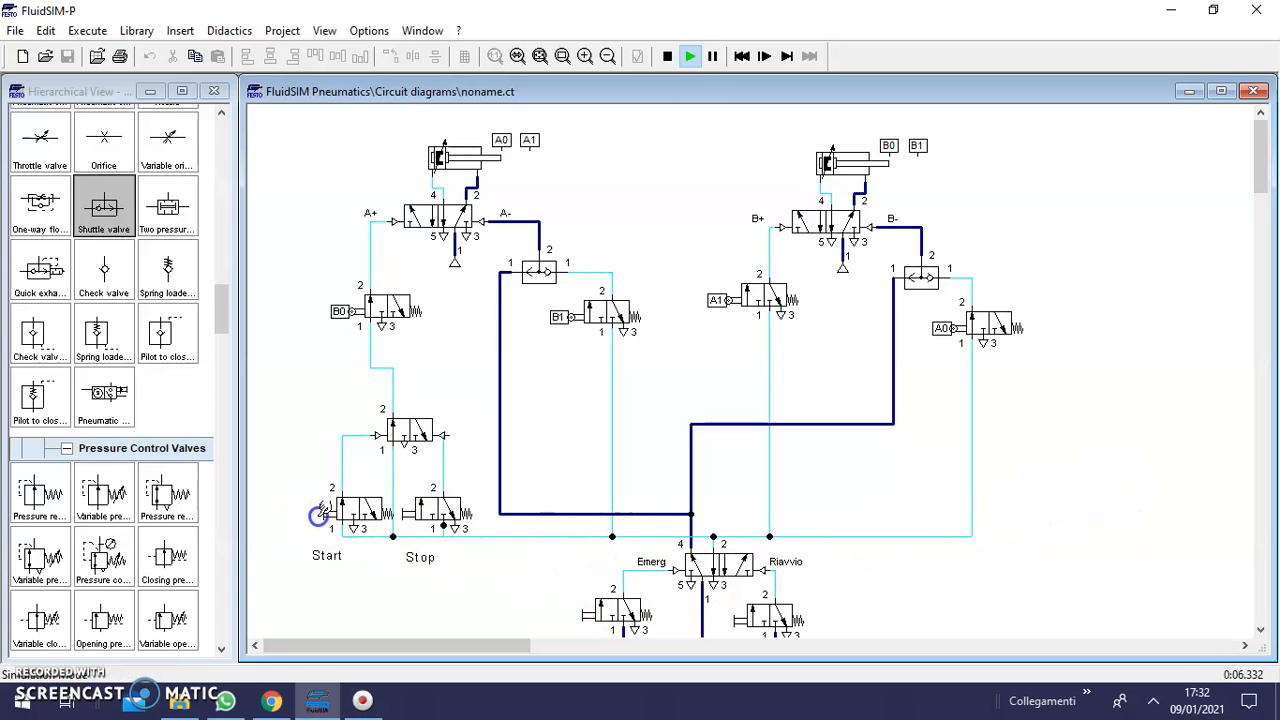
pyautogui.click(329, 513)
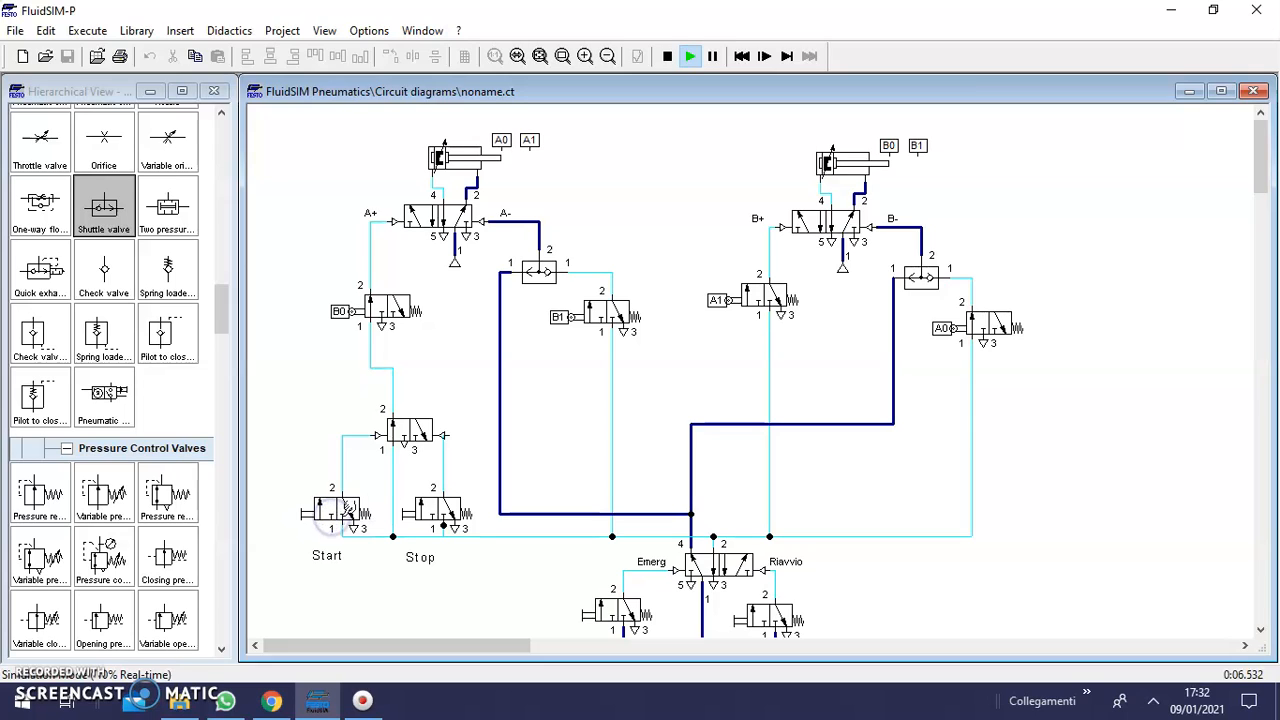
pyautogui.click(328, 512)
pyautogui.click(328, 513)
pyautogui.click(328, 512)
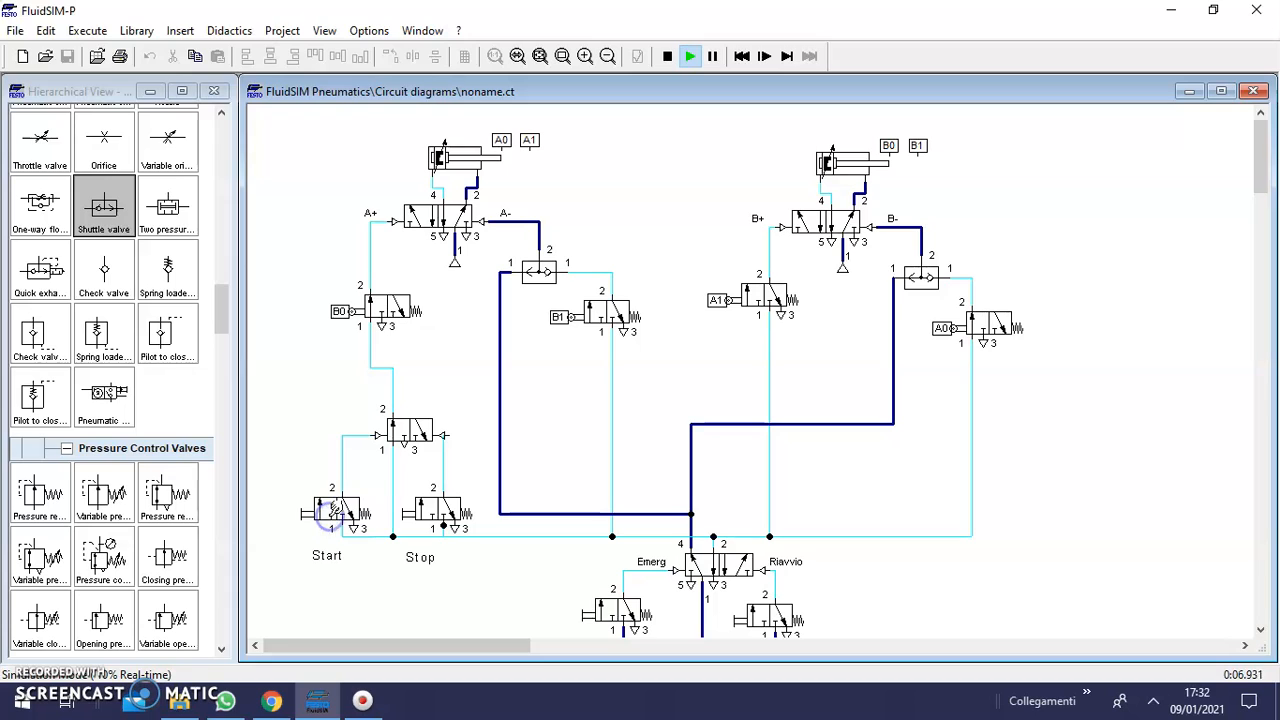
pyautogui.click(350, 512)
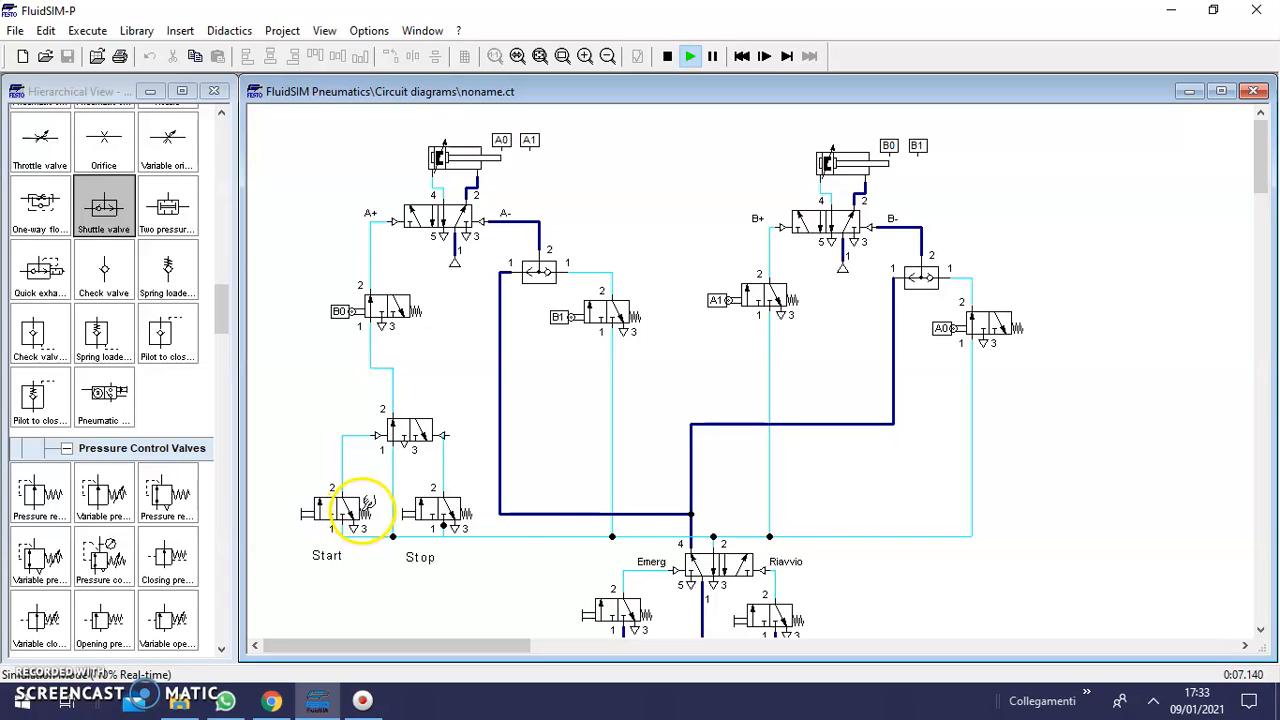
# - Operate the Riavvio valve to reset the emergency memory valve, and stop the running cycle with the Stop valve
pyautogui.click(776, 603)
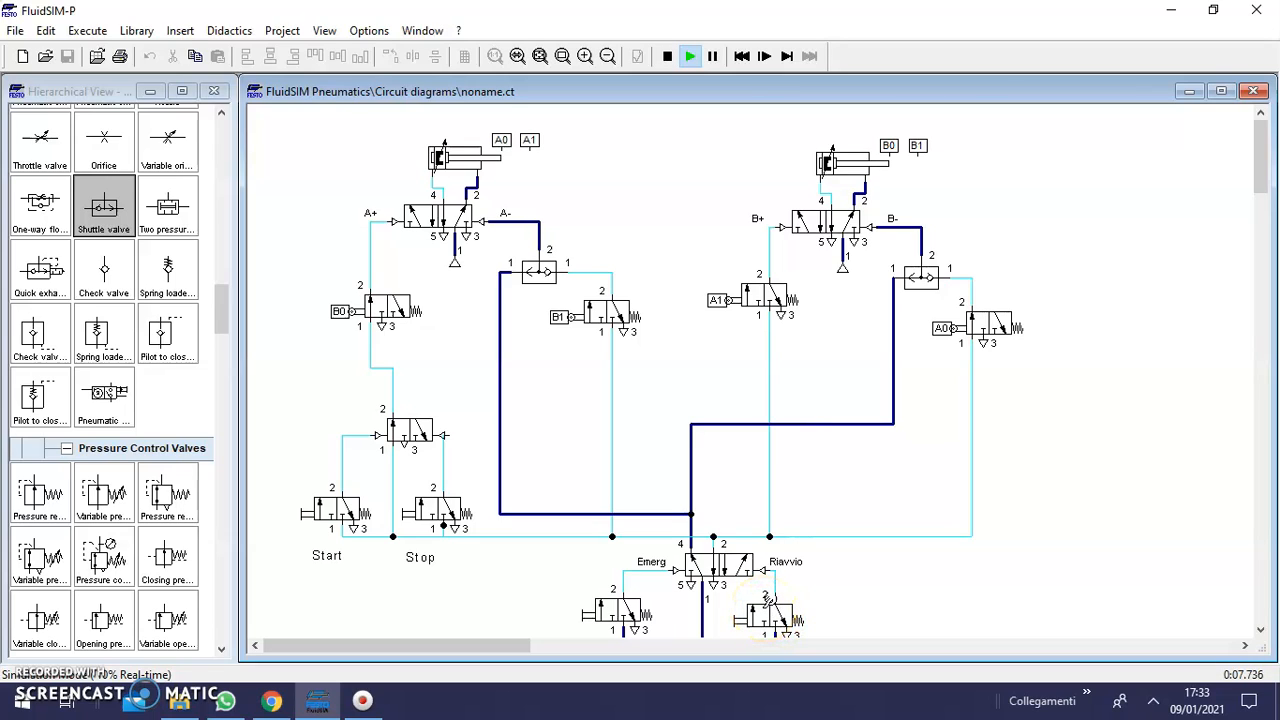
pyautogui.click(761, 610)
pyautogui.click(761, 610)
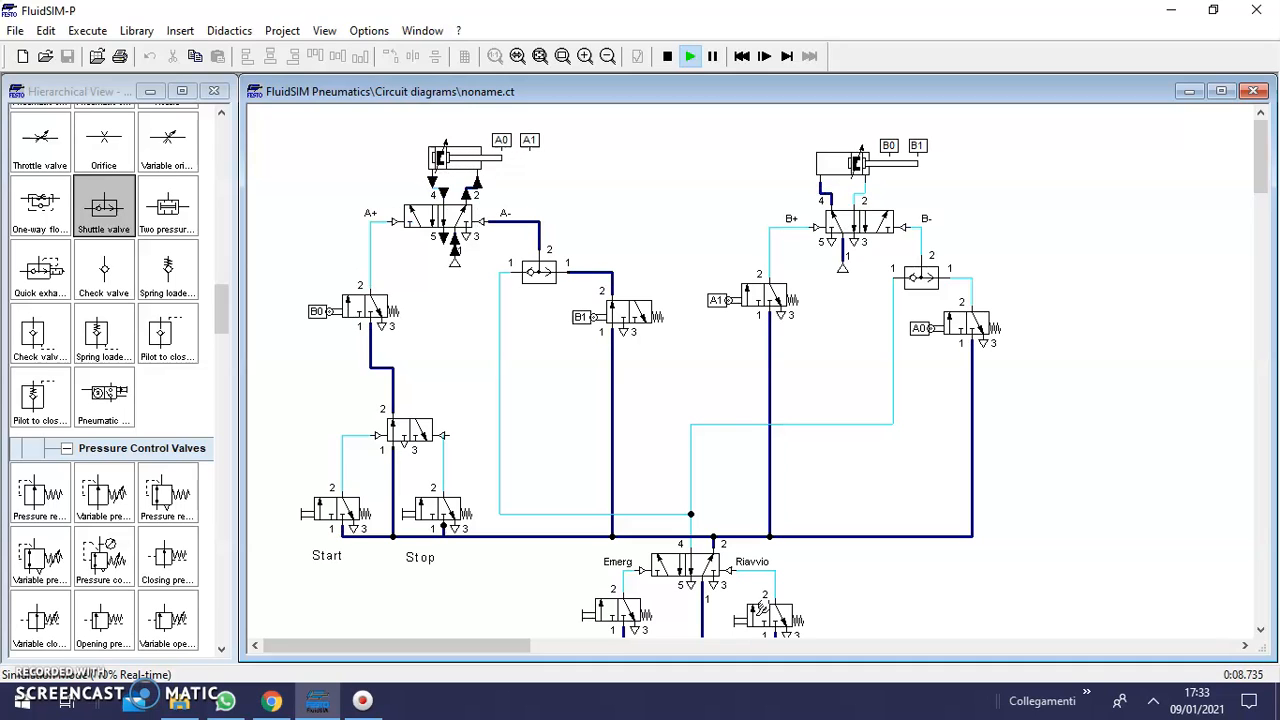
pyautogui.click(622, 597)
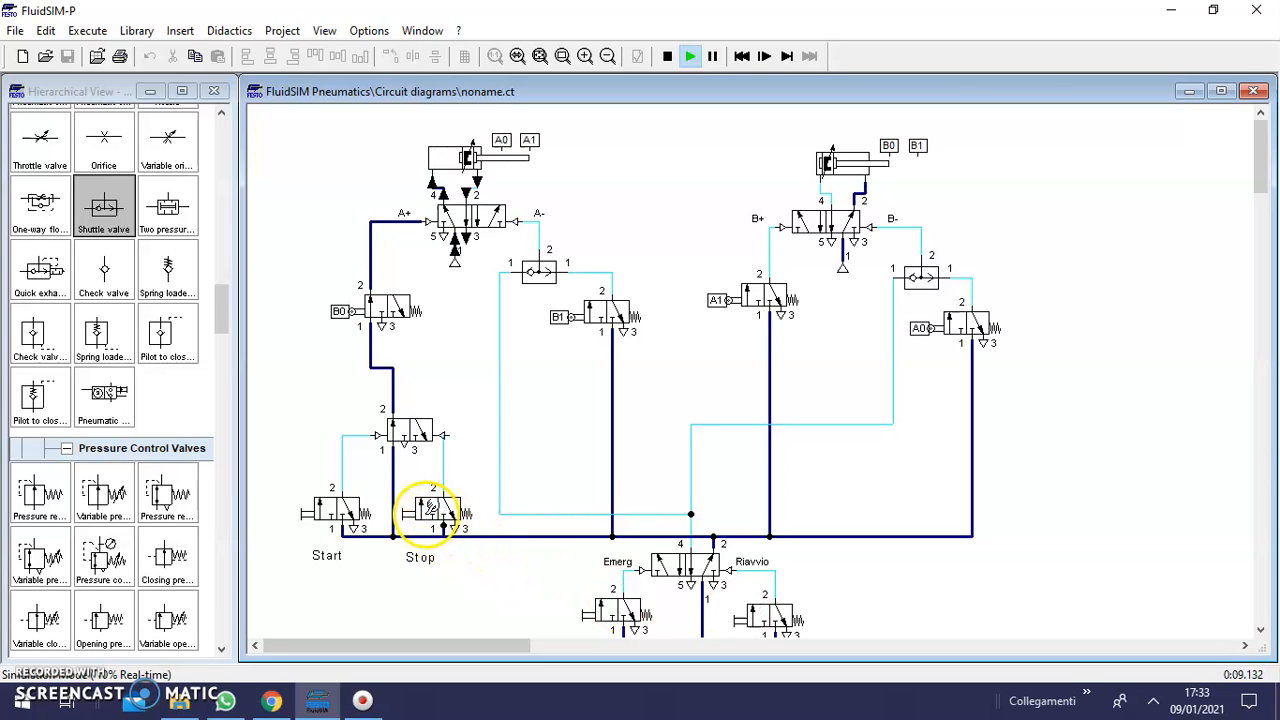
pyautogui.click(427, 514)
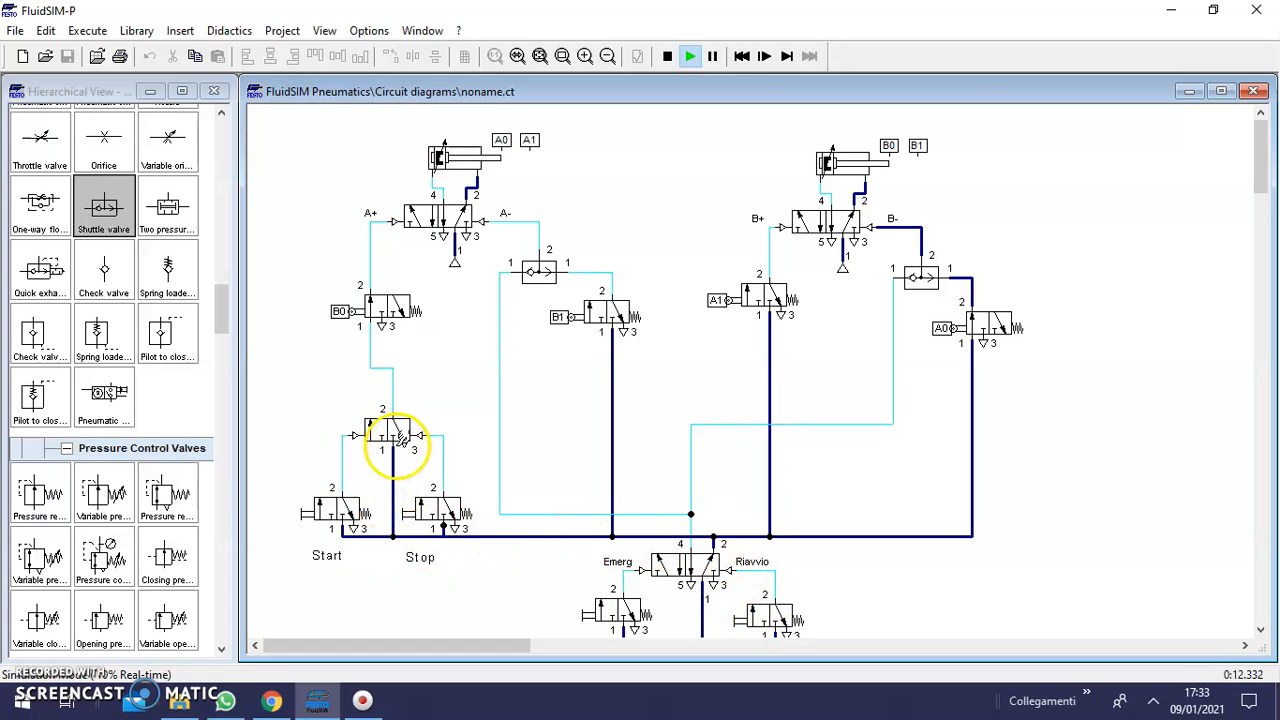
pyautogui.click(448, 503)
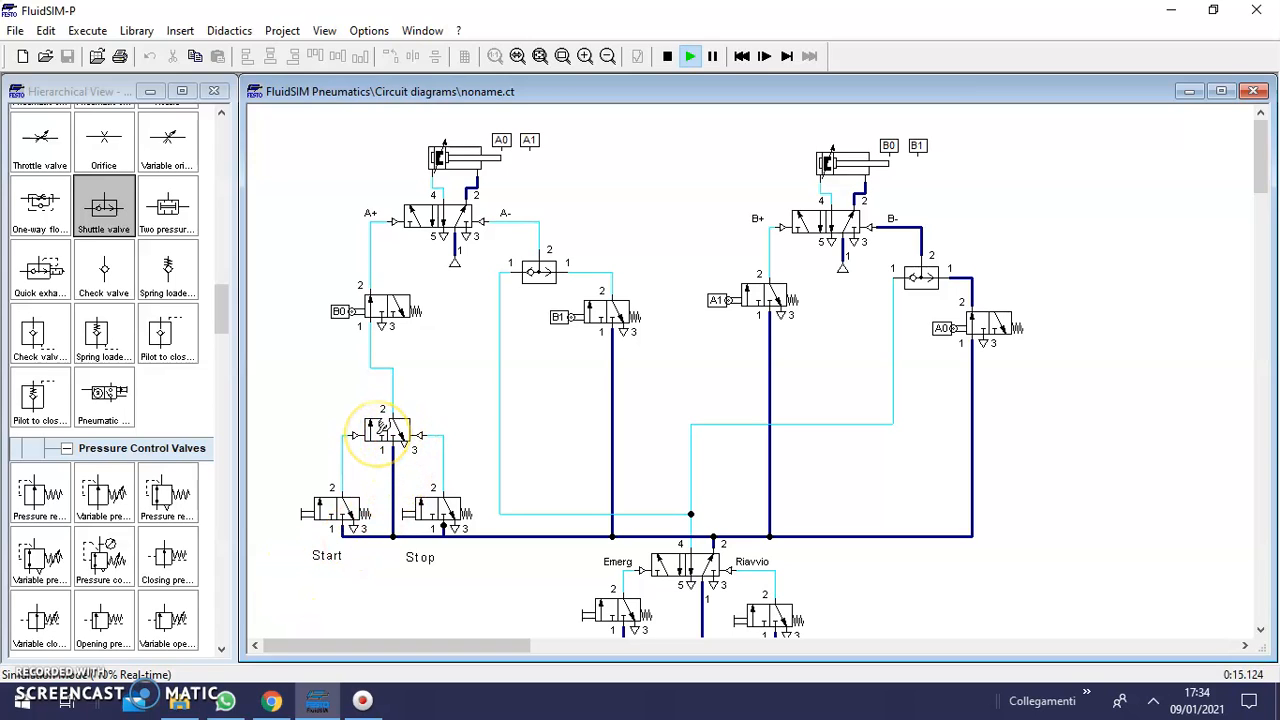
pyautogui.click(390, 426)
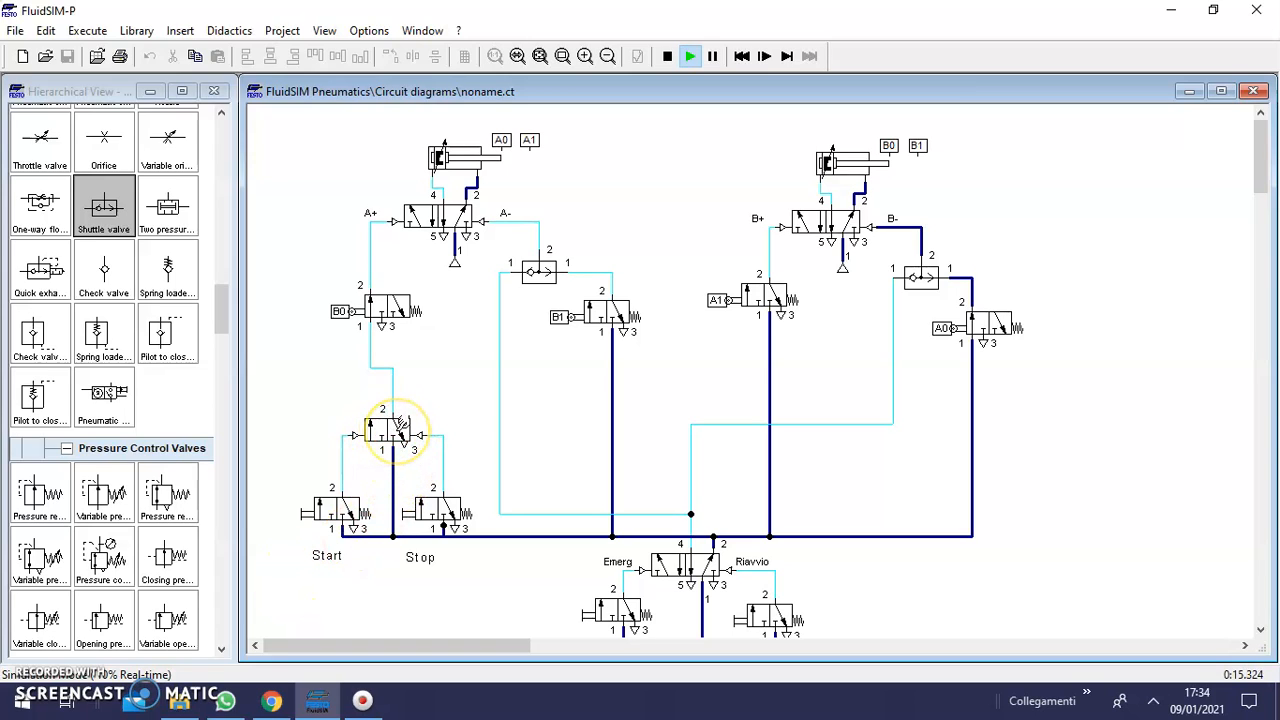
pyautogui.click(428, 506)
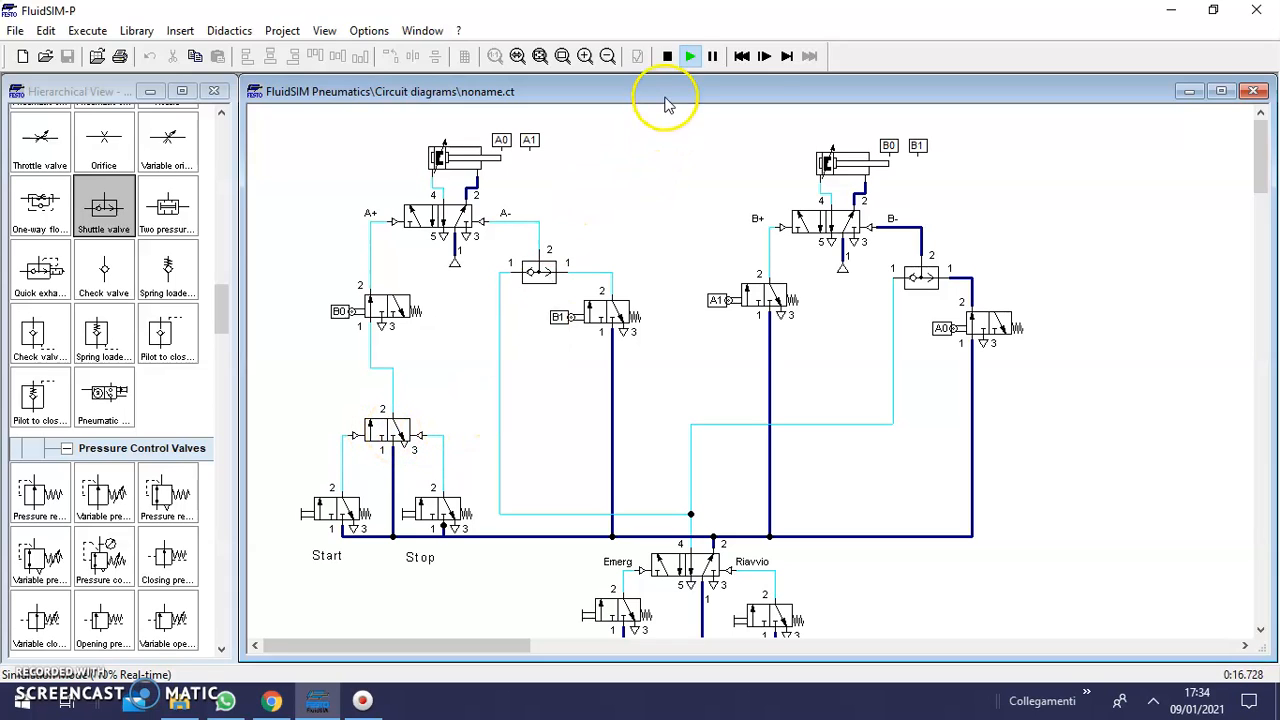
# - End the simulation and delete the line between the Stop valve and the right pilot of the Start/Stop 3/2-way valve
pyautogui.click(666, 57)
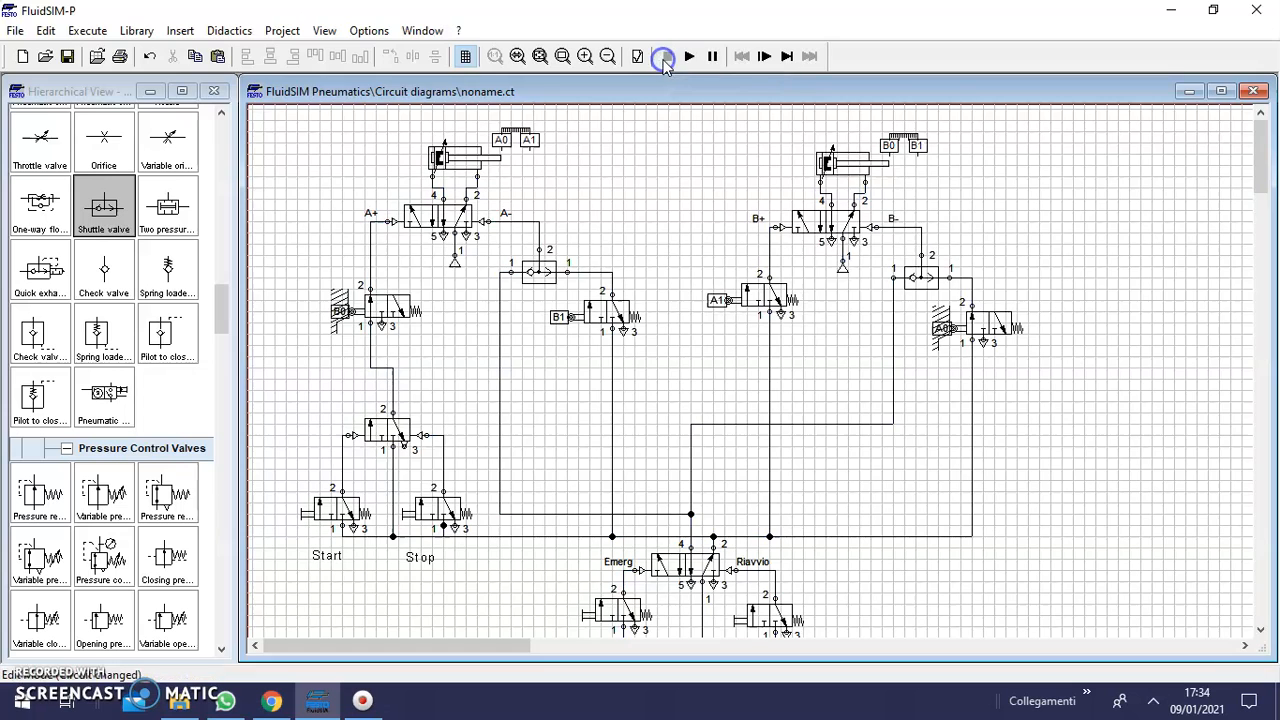
pyautogui.rightClick(444, 461)
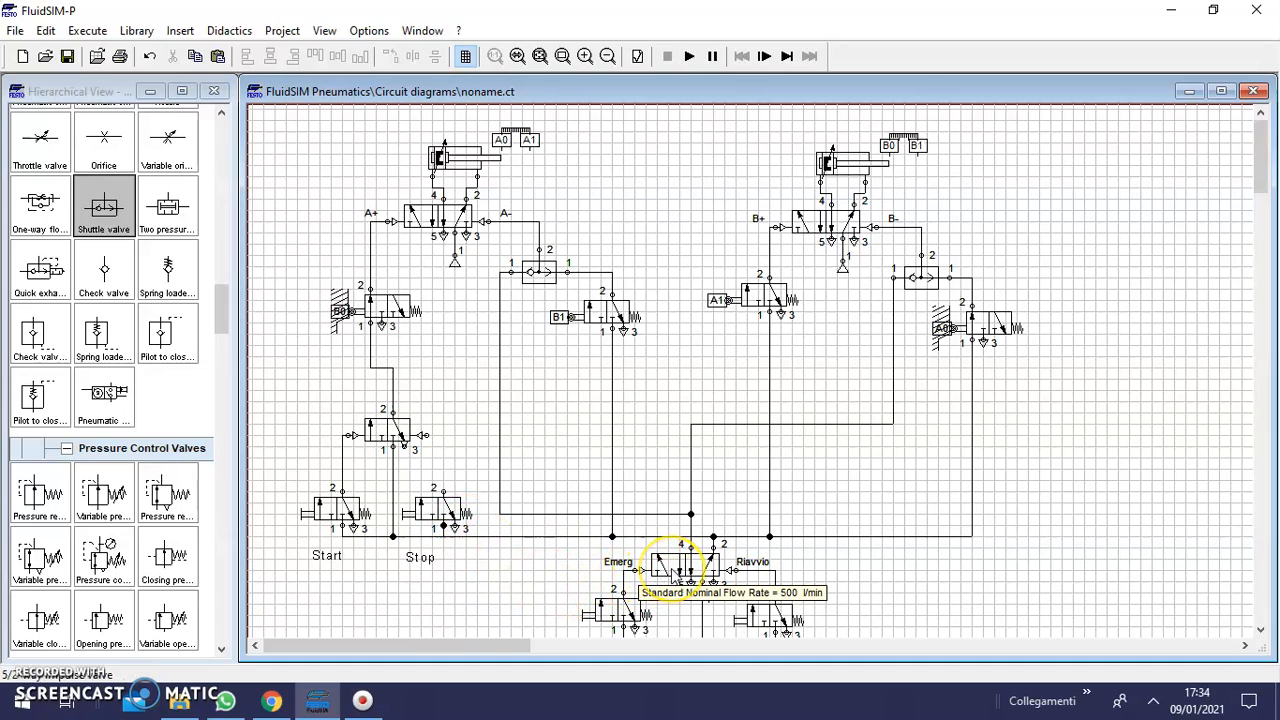
# - Copy the A- shuttle valve, place the copy above the Stop valve and connect its port 2 to the 3/2-way valve's right pilot
pyautogui.click(545, 276)
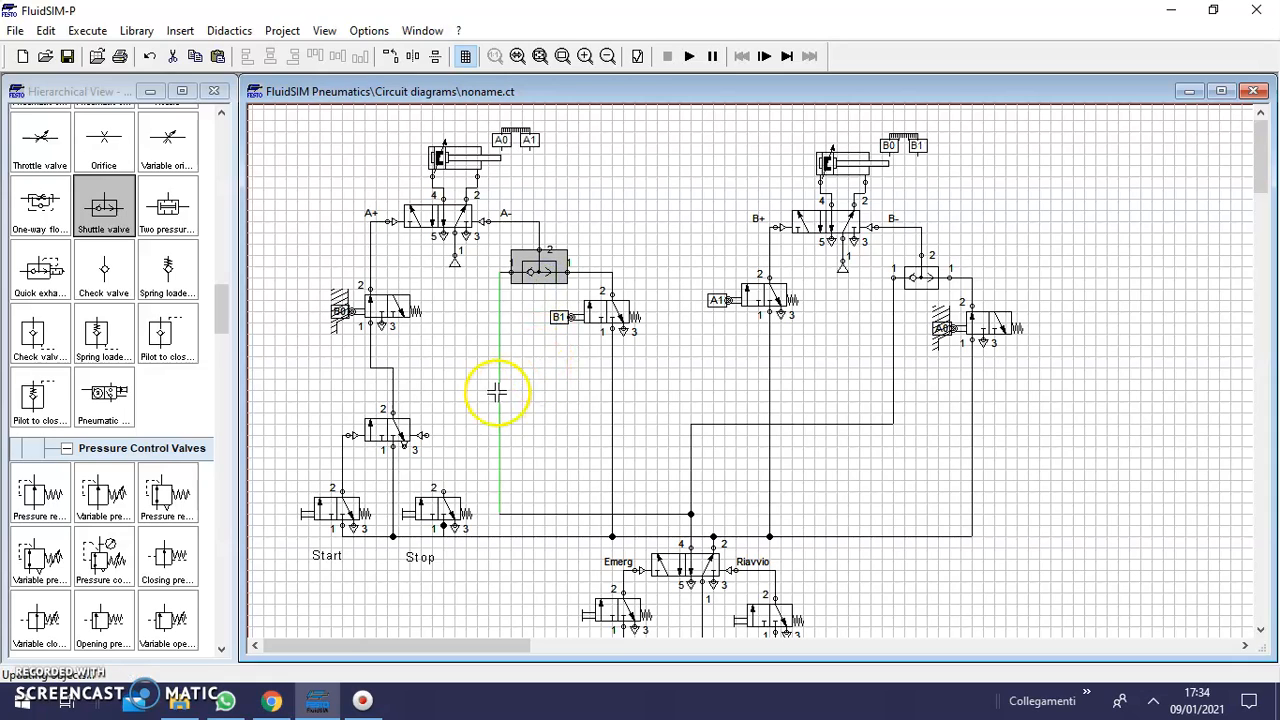
pyautogui.click(461, 457)
pyautogui.hotkey('ctrl', 'v')
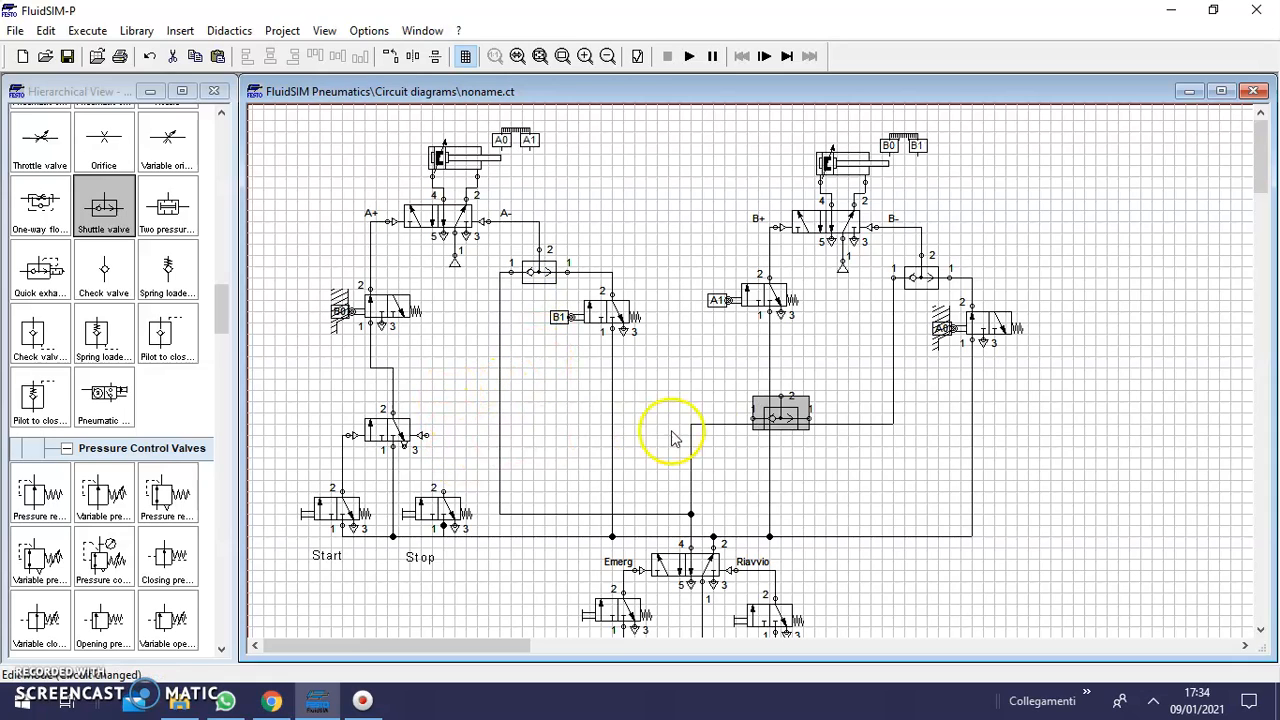
pyautogui.moveTo(776, 415); pyautogui.dragTo(427, 435)
pyautogui.click(551, 446)
pyautogui.click(487, 406)
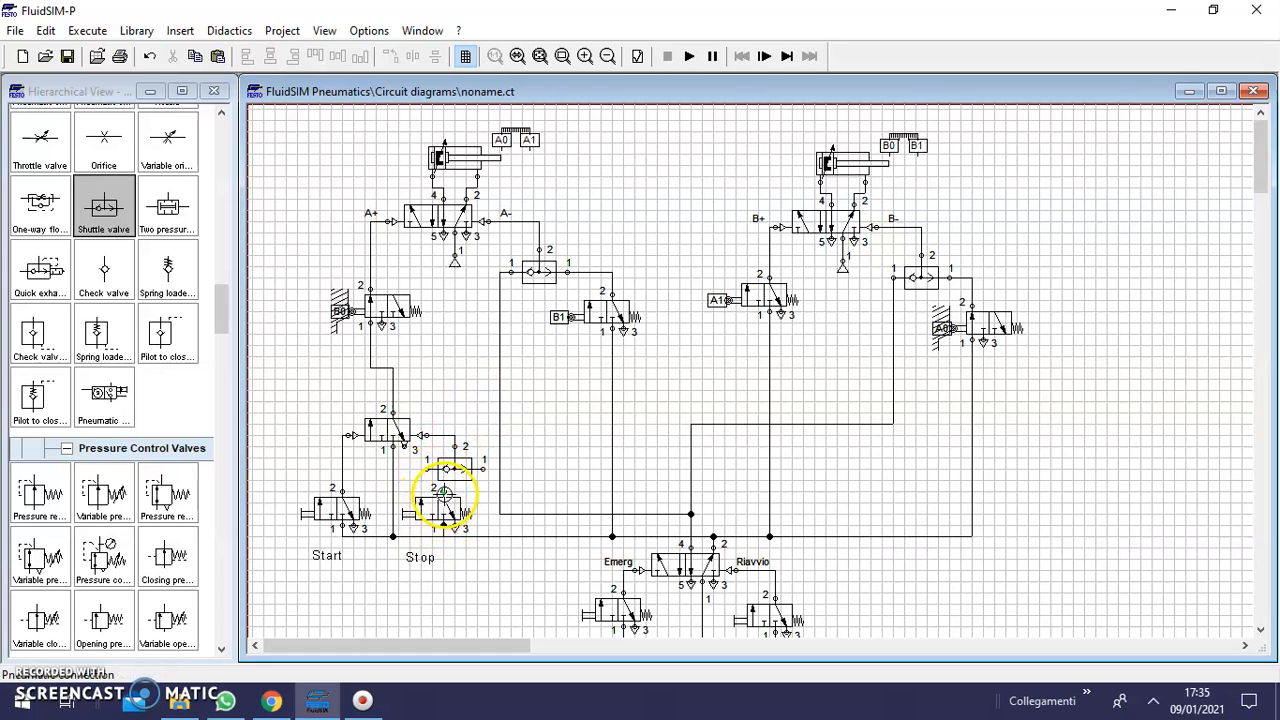
# - Connect the new shuttle valve's left inlet to the Stop valve's port 2 and its right inlet to the memory valve's port 4 line
pyautogui.moveTo(427, 471); pyautogui.dragTo(443, 491)
pyautogui.click(531, 474)
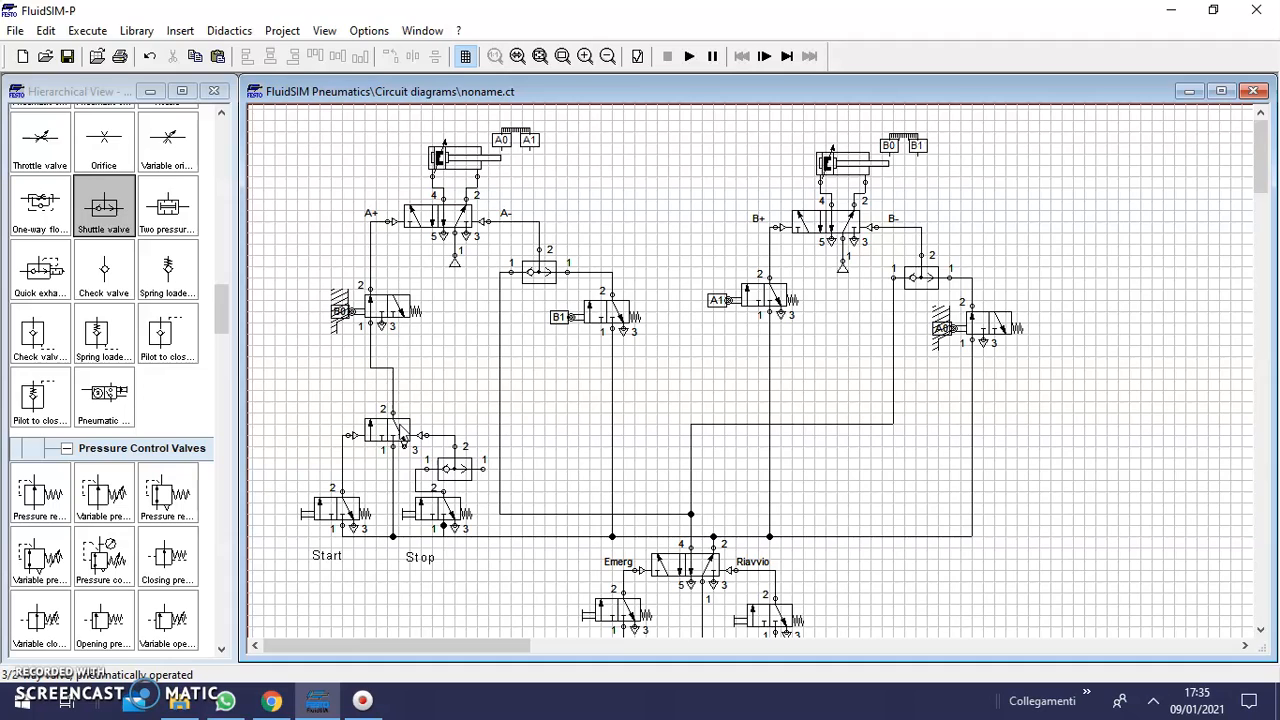
pyautogui.moveTo(483, 469); pyautogui.dragTo(481, 477)
pyautogui.moveTo(489, 540); pyautogui.dragTo(512, 514)
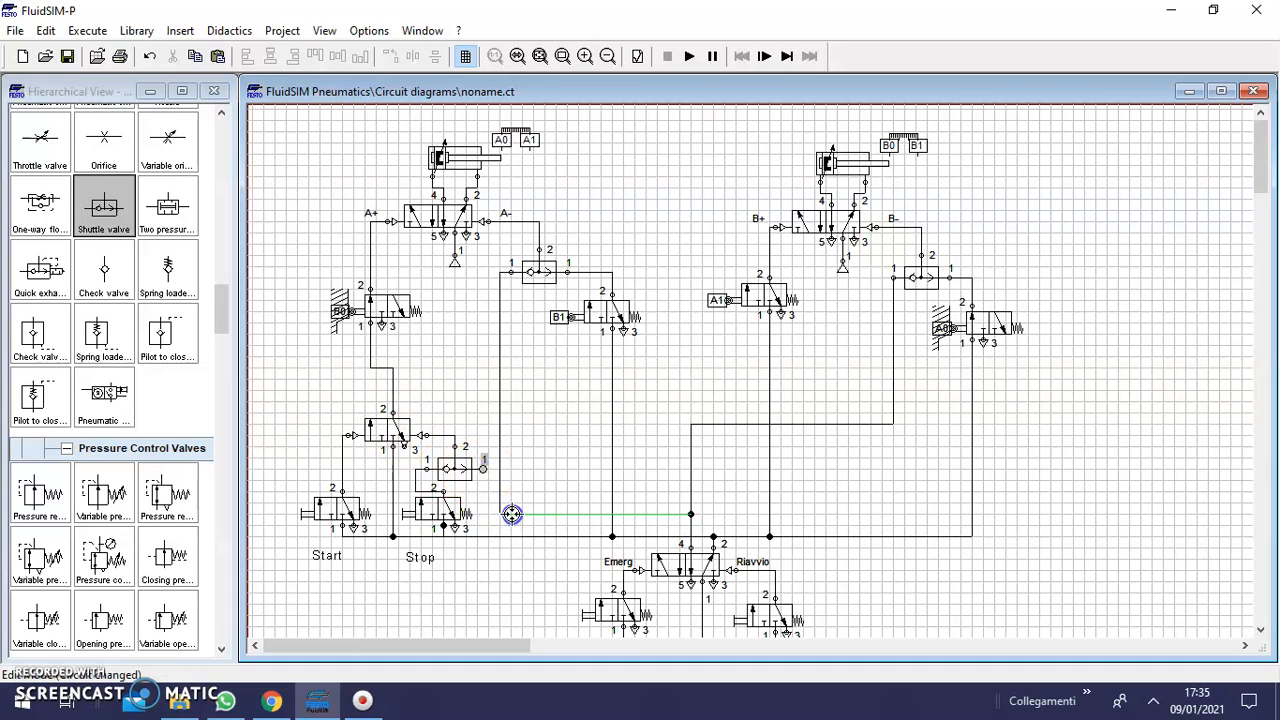
pyautogui.click(1128, 532)
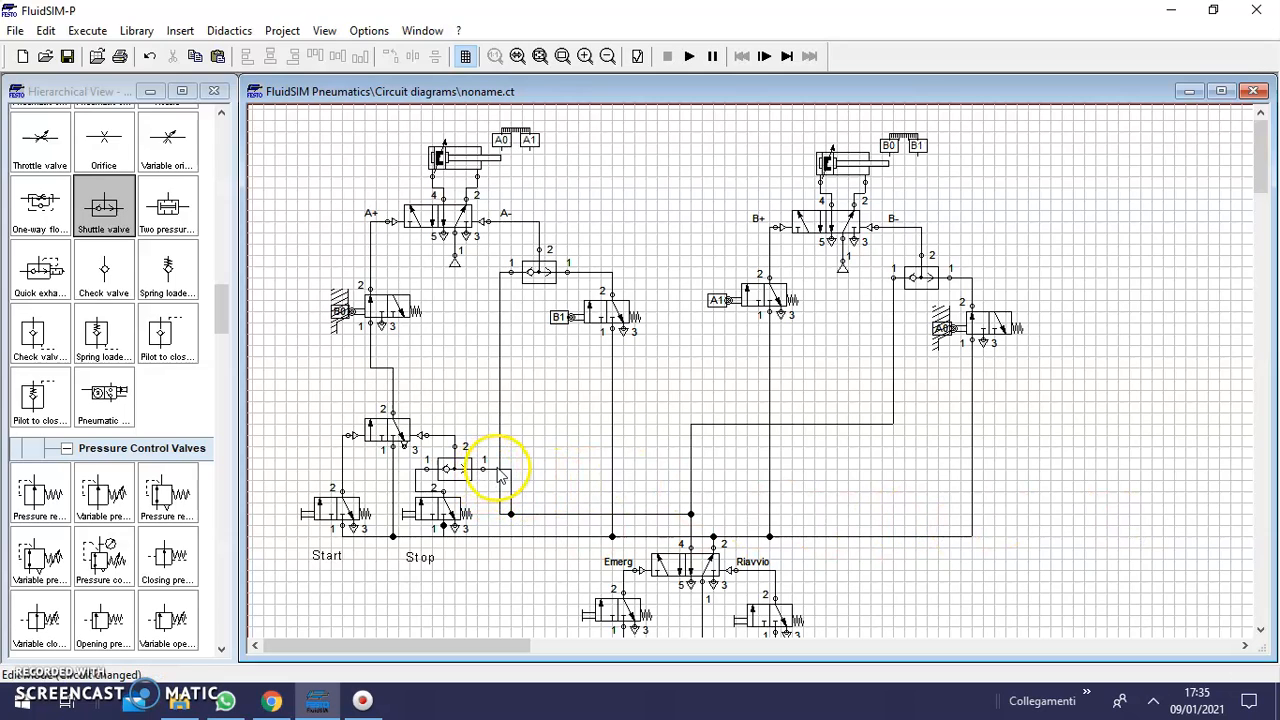
pyautogui.click(500, 472)
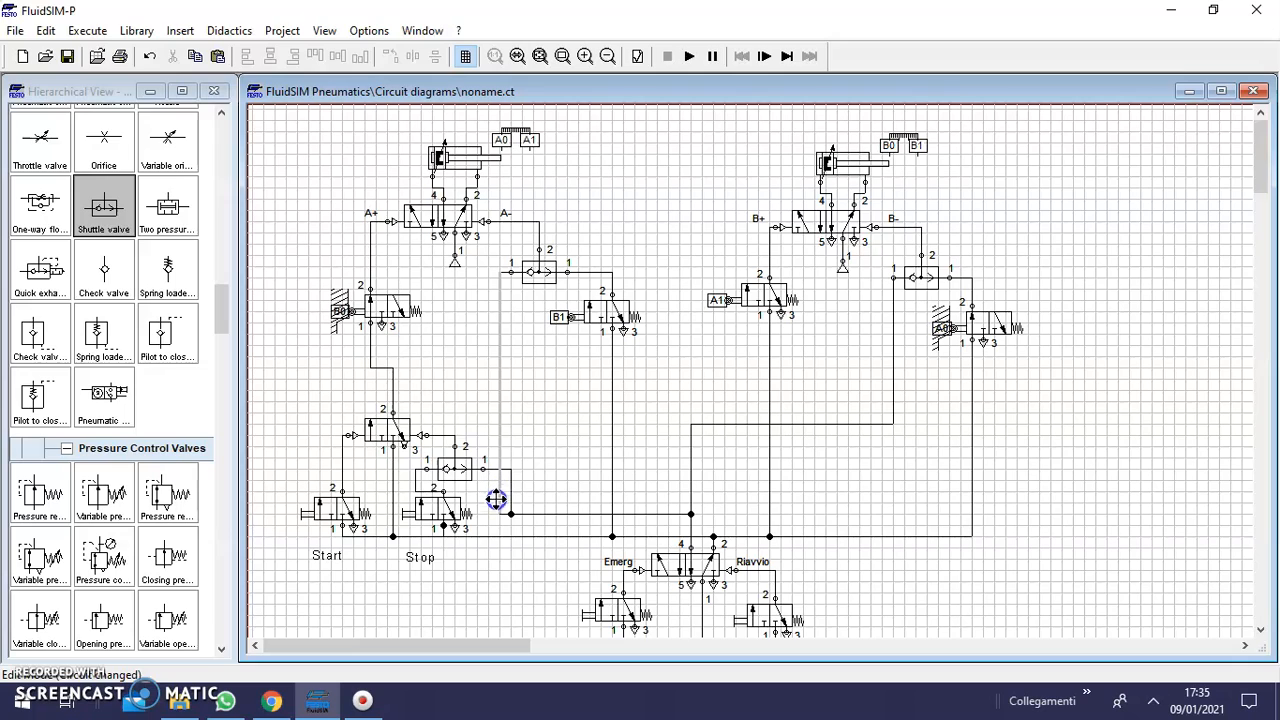
pyautogui.click(513, 510)
pyautogui.click(656, 574)
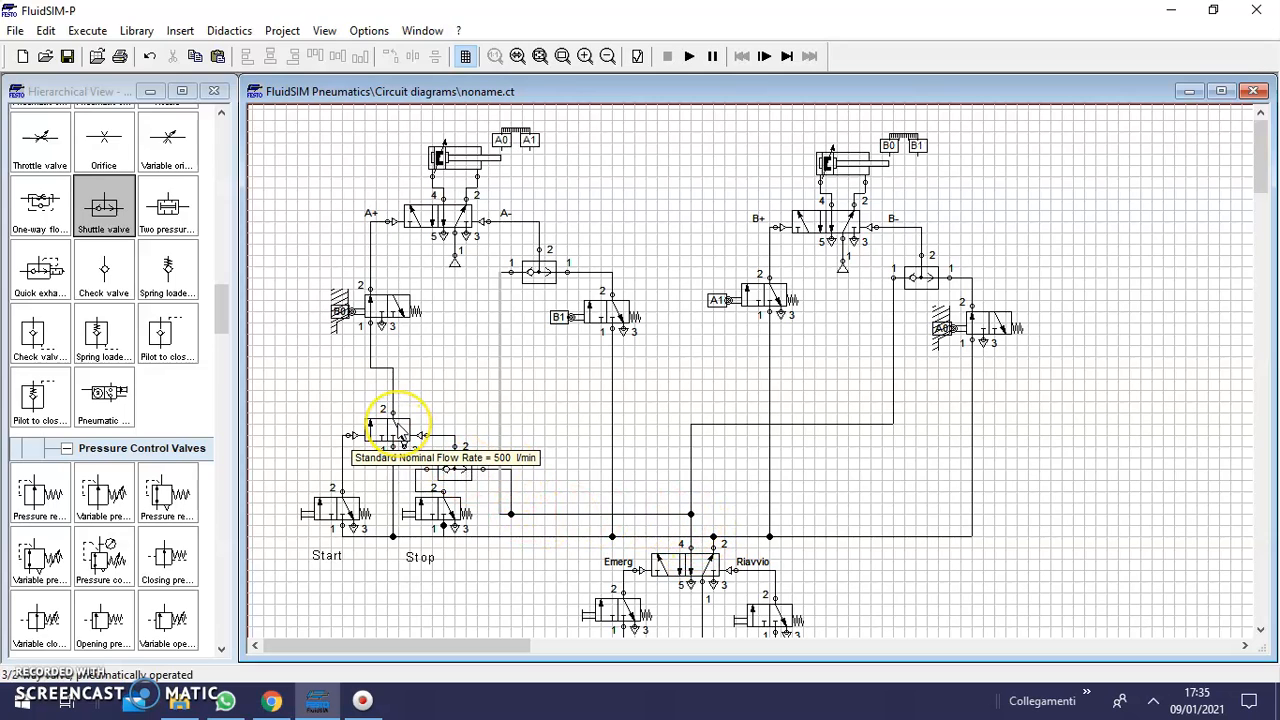
# - Run the simulation of the modified circuit, accepting the superimposed lines, and launch the cylinder cycle with the Start valve
pyautogui.click(687, 56)
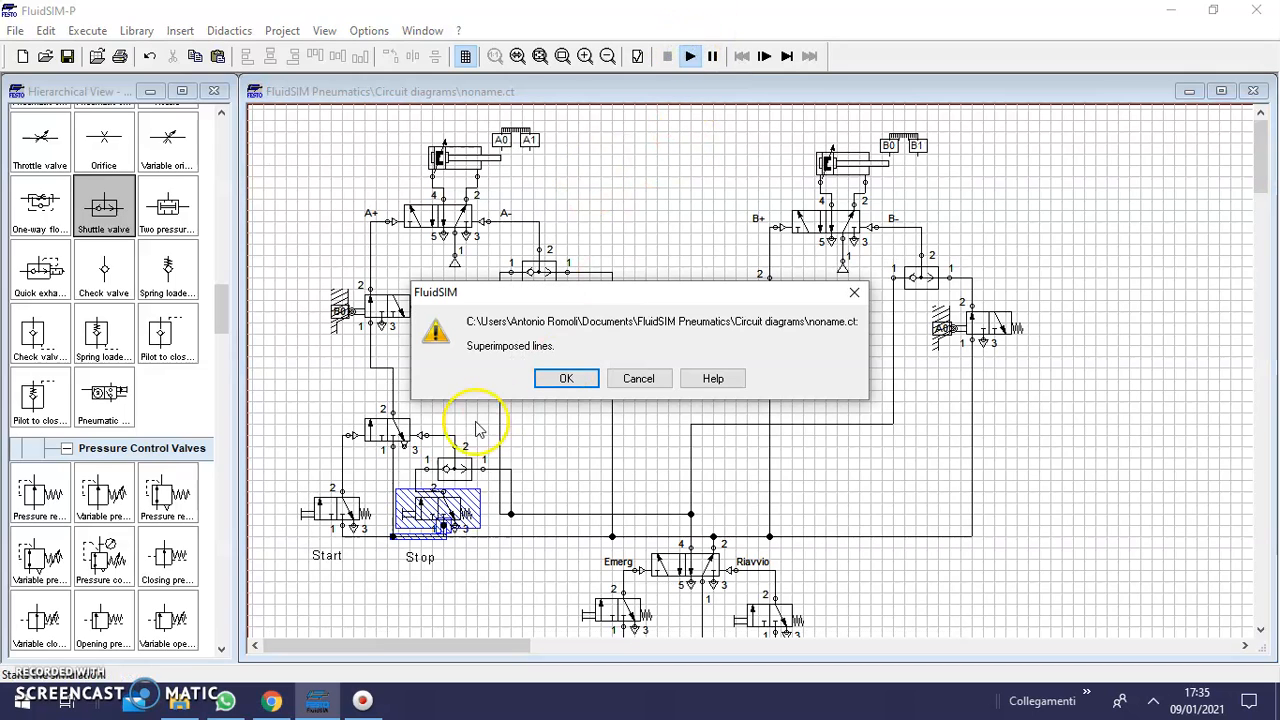
pyautogui.click(564, 380)
pyautogui.click(570, 380)
pyautogui.click(575, 383)
pyautogui.click(568, 385)
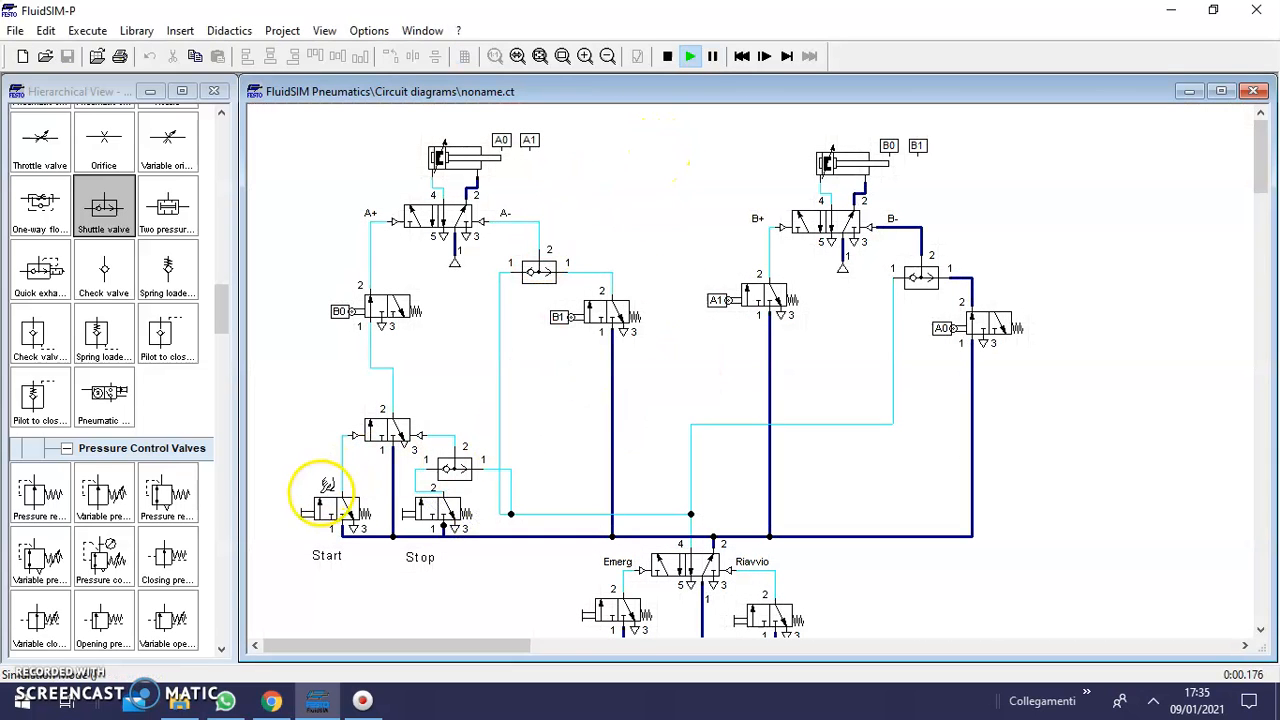
pyautogui.click(322, 506)
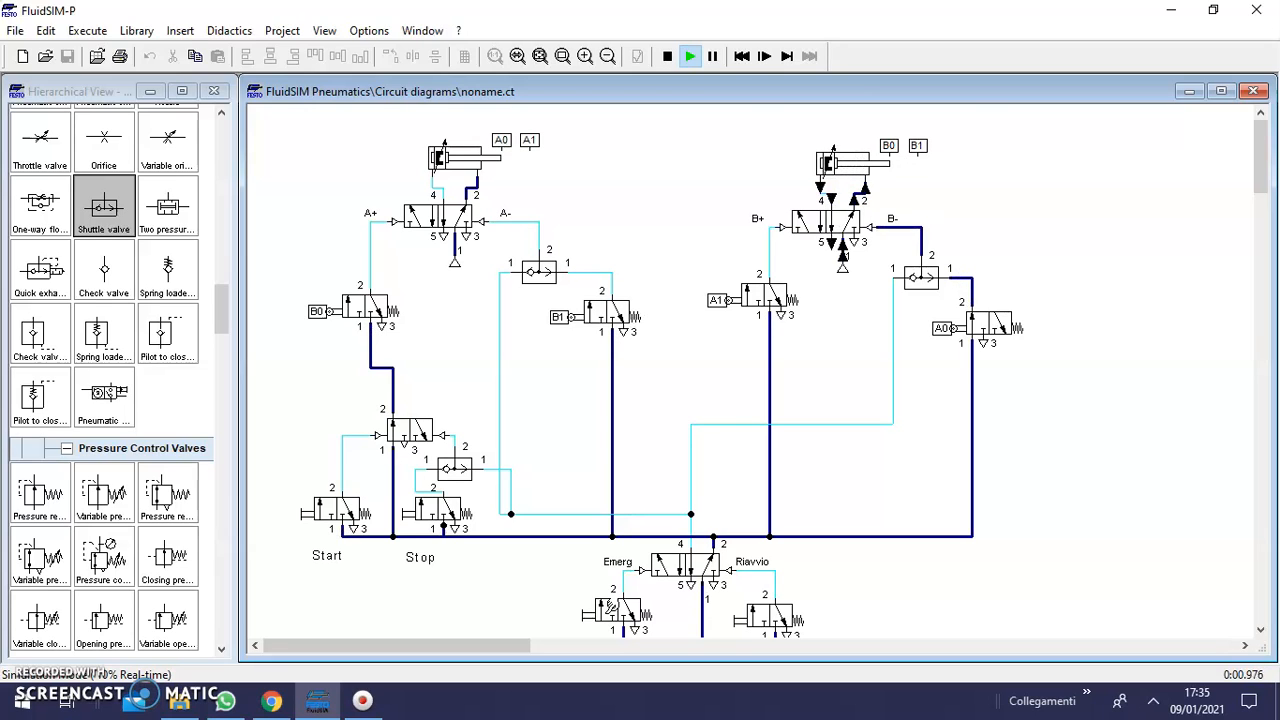
# - Trigger the emergency with the Emerg valve during the running cycle, and reset the memory valve with the Riavvio valve
pyautogui.click(609, 609)
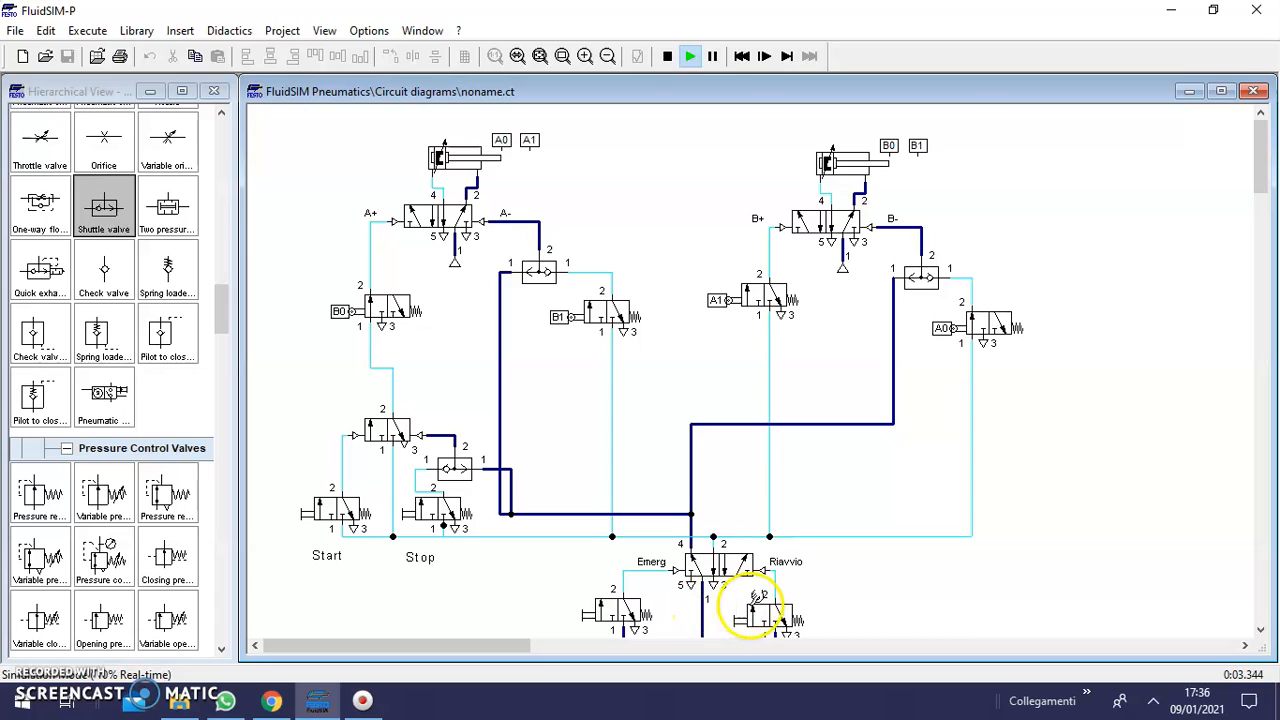
pyautogui.click(738, 619)
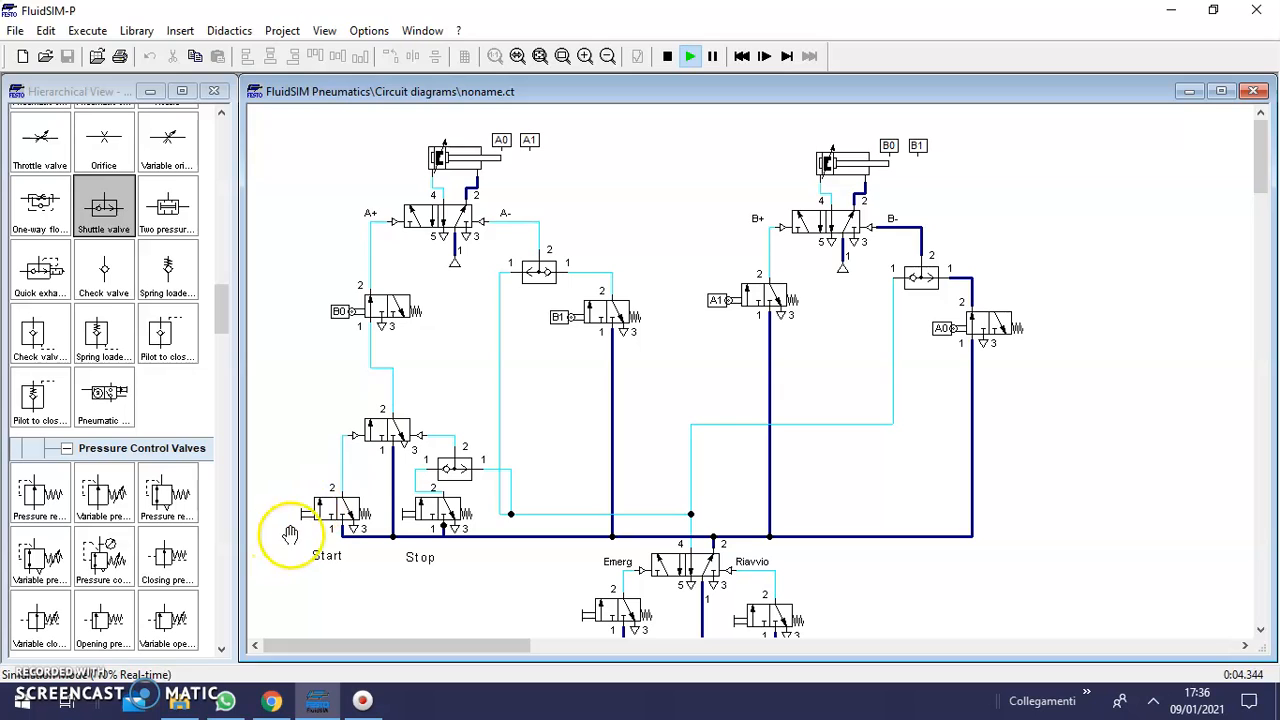
# - Relaunch the cycle with the Start valve and operate the Emerg valve again while the cylinders are moving
pyautogui.click(318, 515)
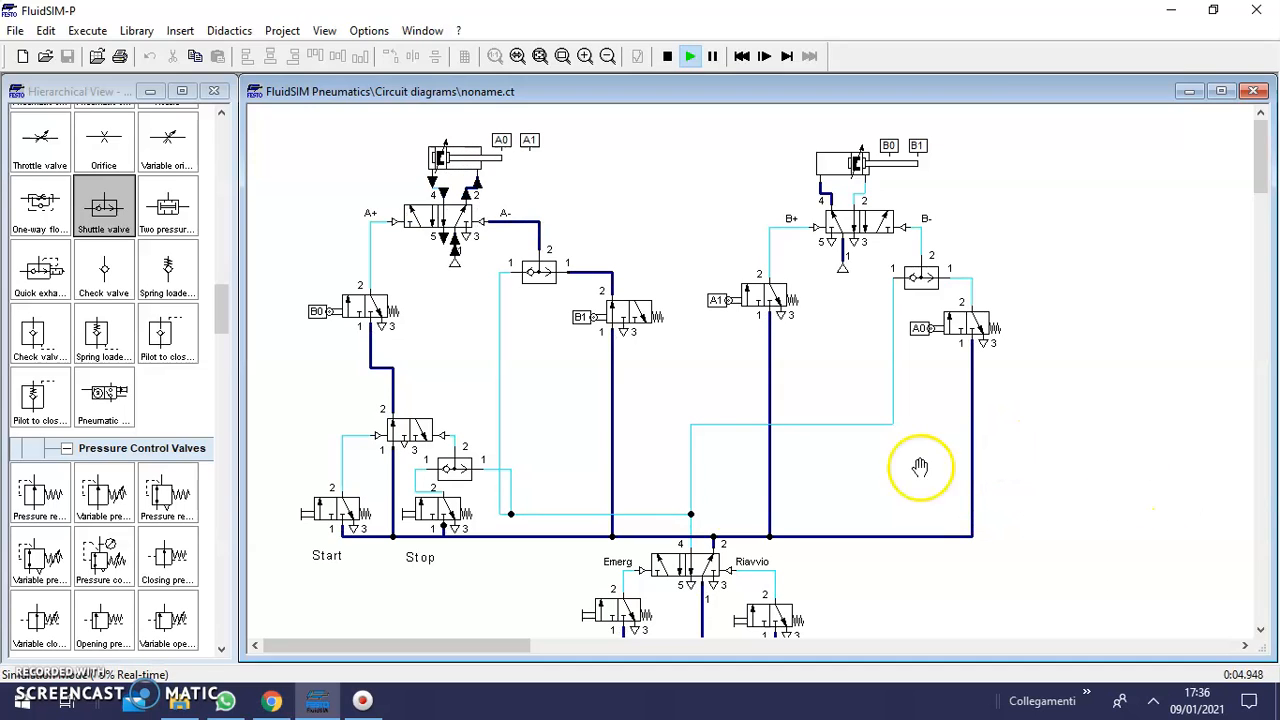
pyautogui.click(605, 610)
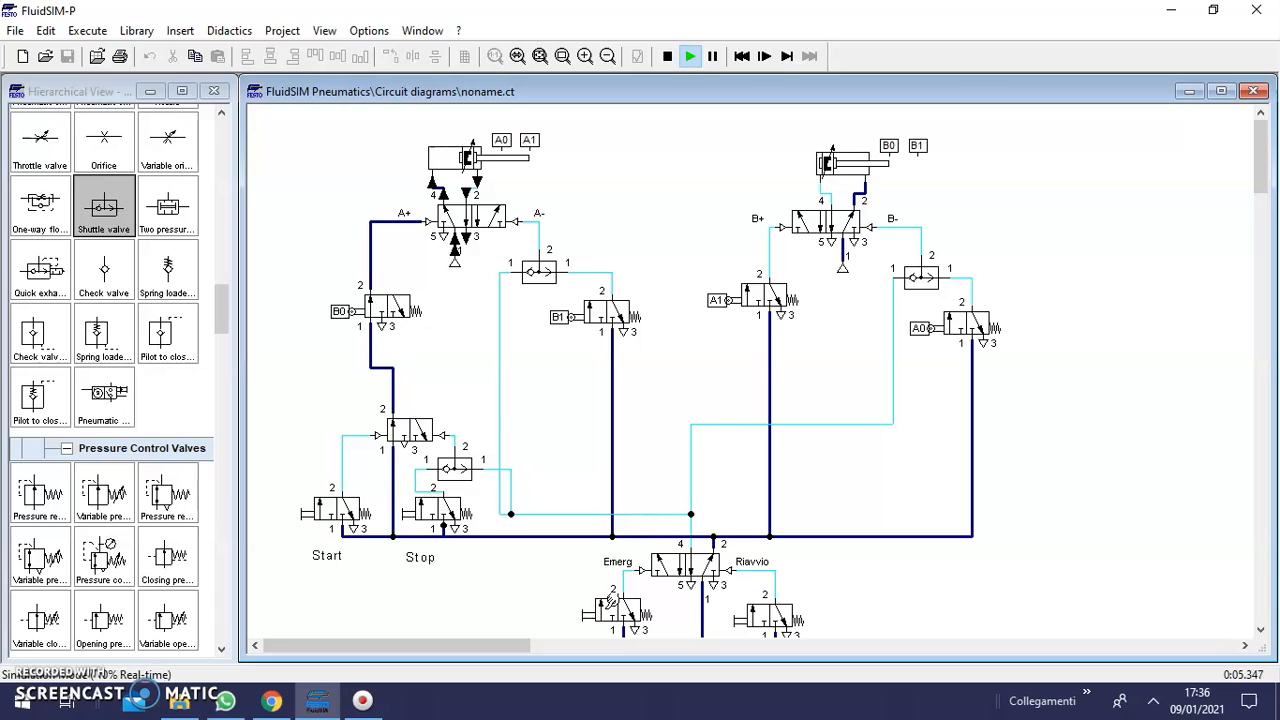
pyautogui.click(610, 605)
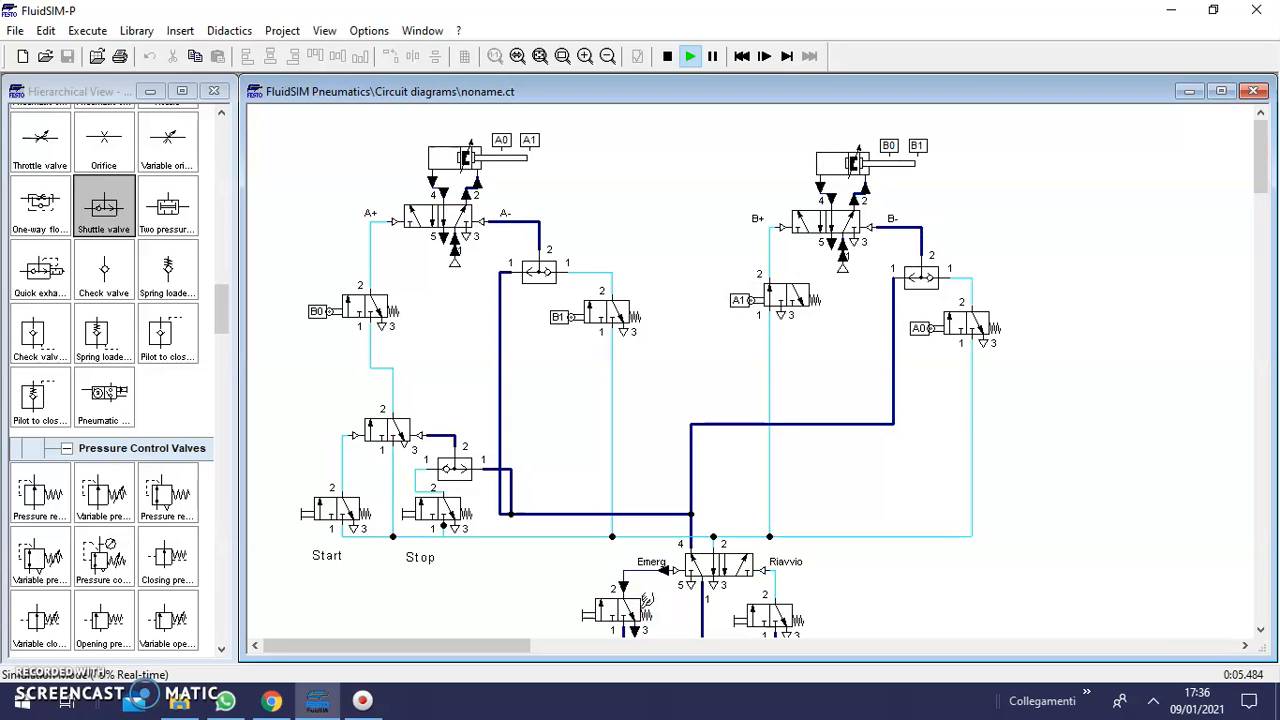